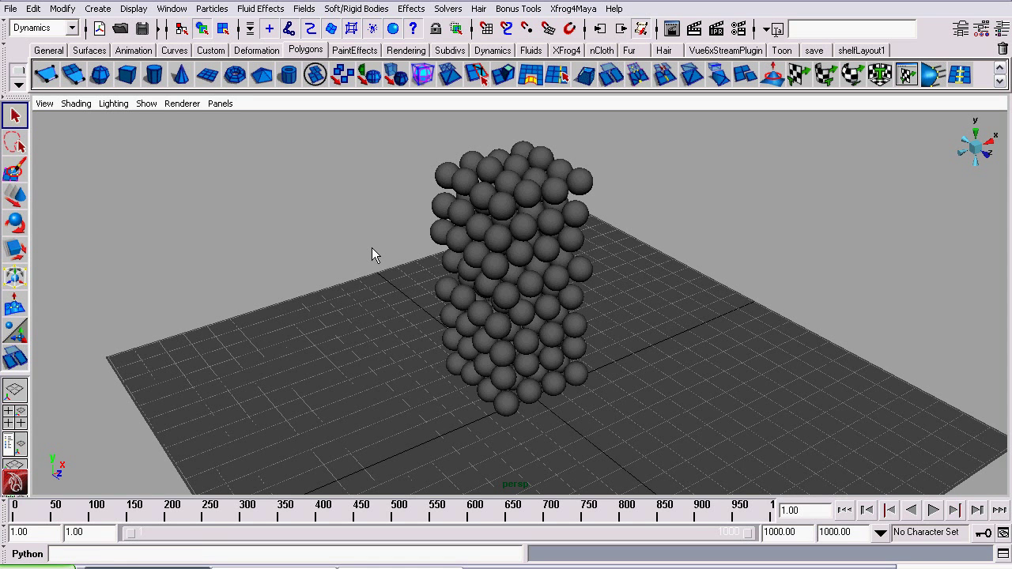
Make the floor plane a passive rigid body
left_click_drag(372, 248, 484, 216, "alt")
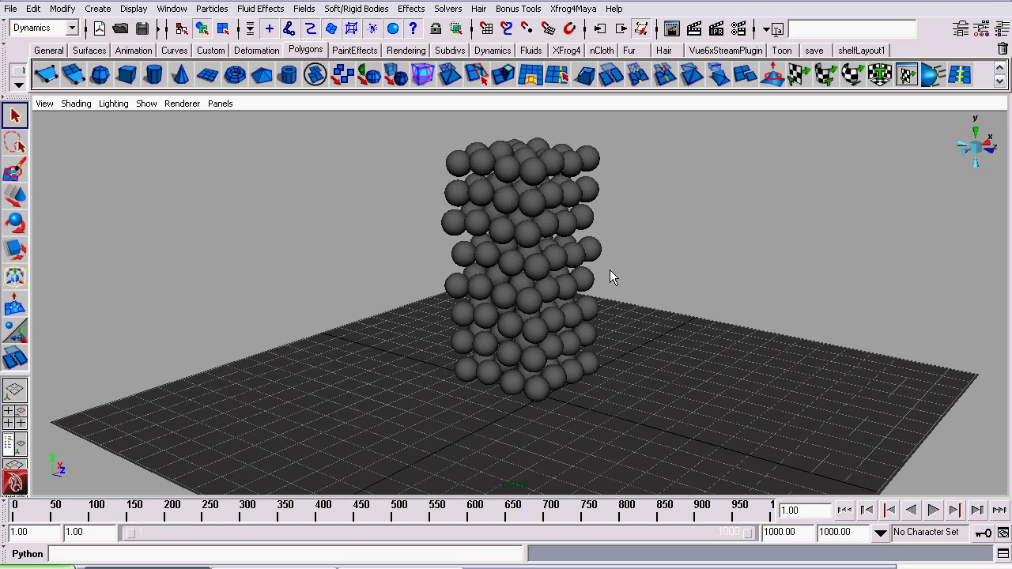
left_click_drag(424, 246, 792, 267, "alt")
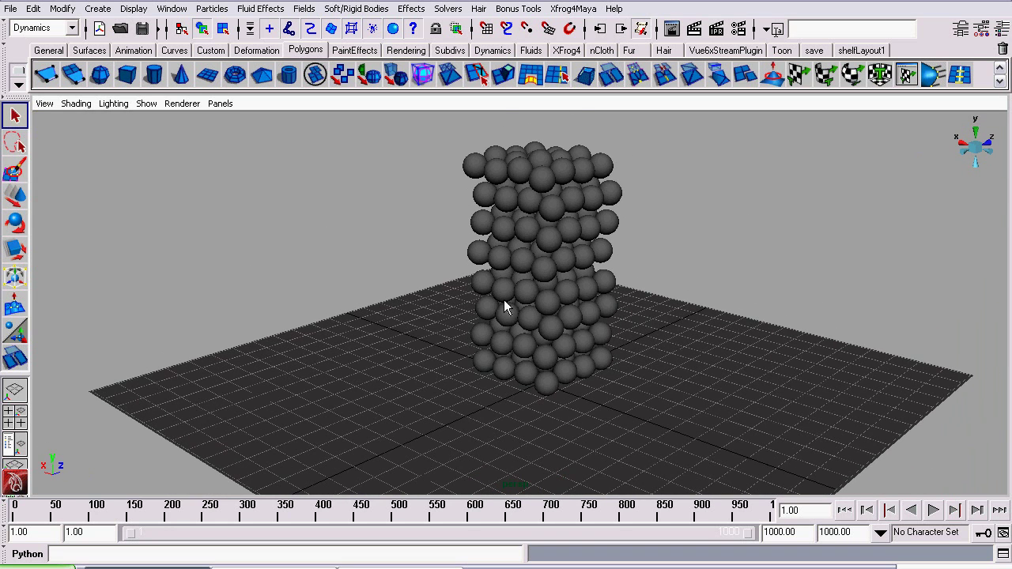
left_click_drag(331, 368, 392, 407, "alt")
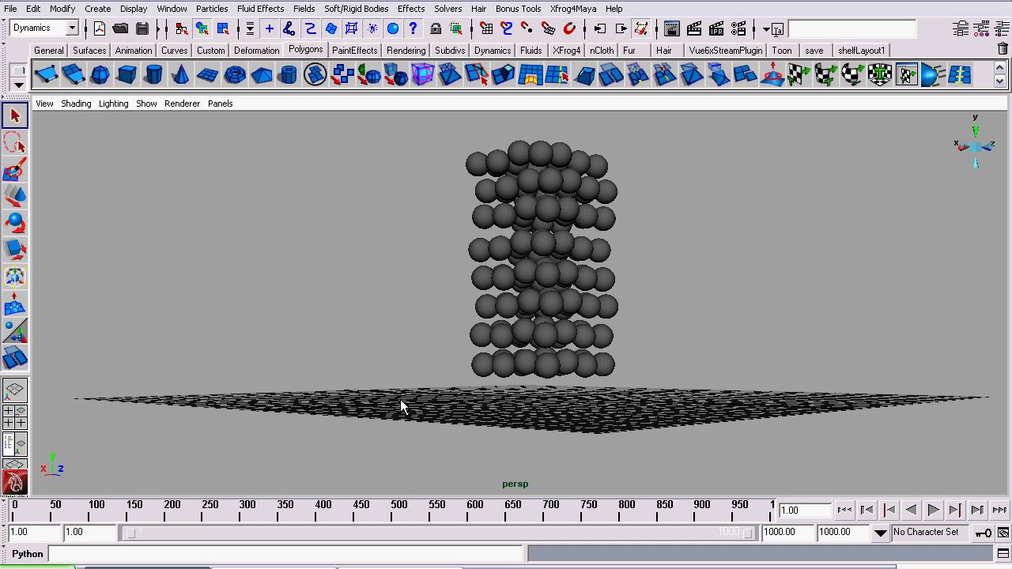
left_click_drag(482, 276, 456, 362, "alt")
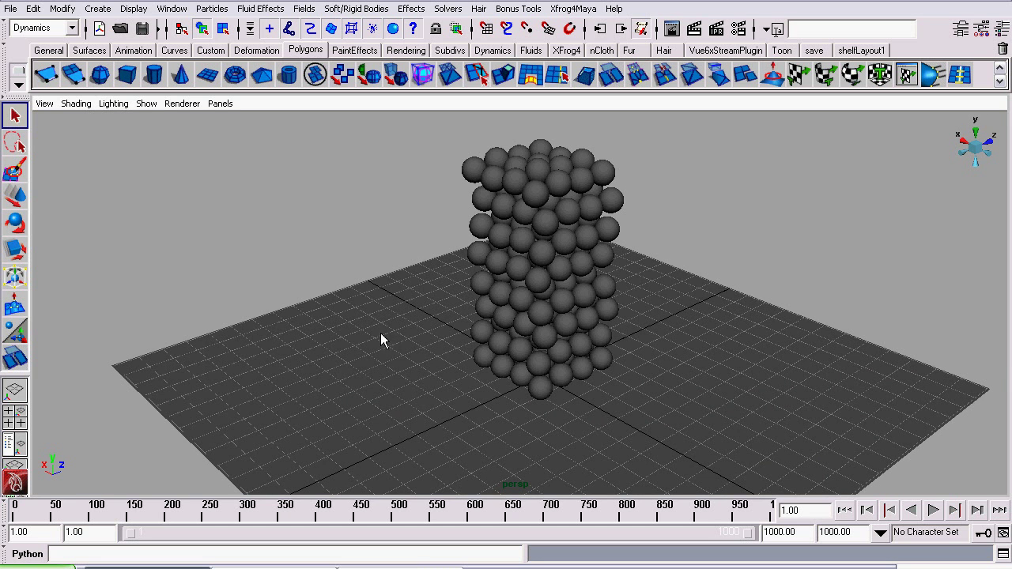
scroll(285, 317, "down", 3)
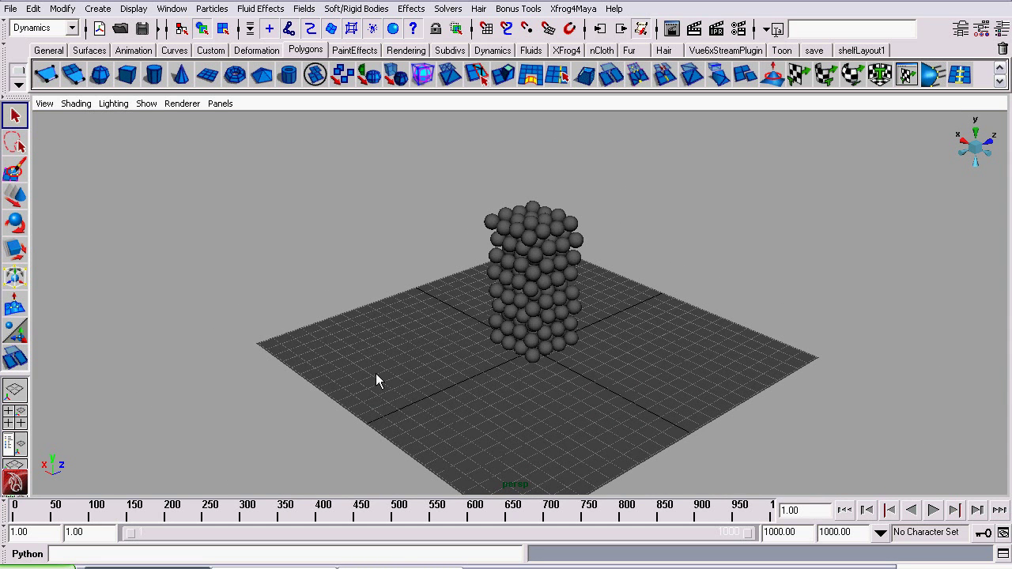
left_click(352, 317)
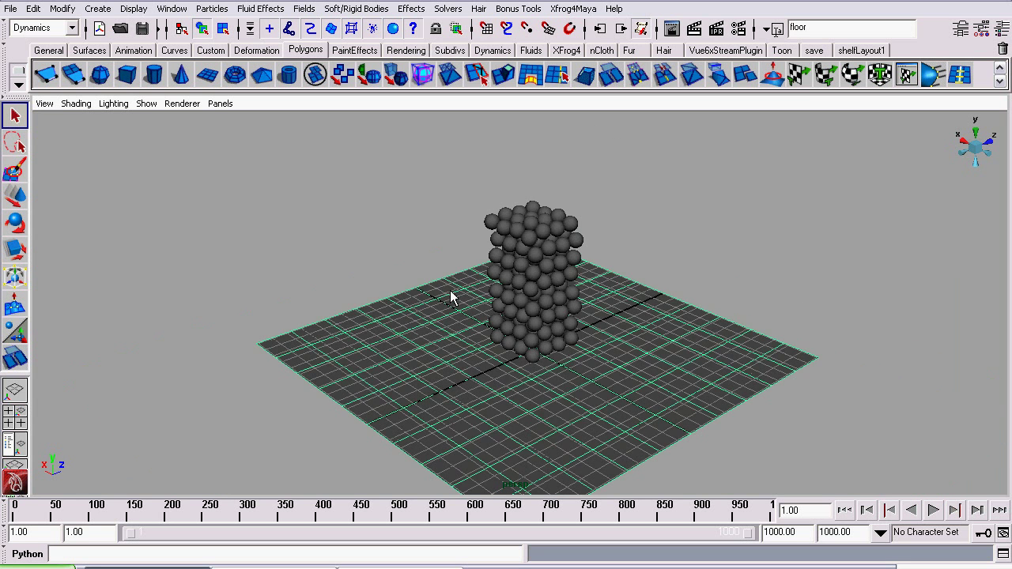
left_click_drag(459, 326, 434, 333, "alt")
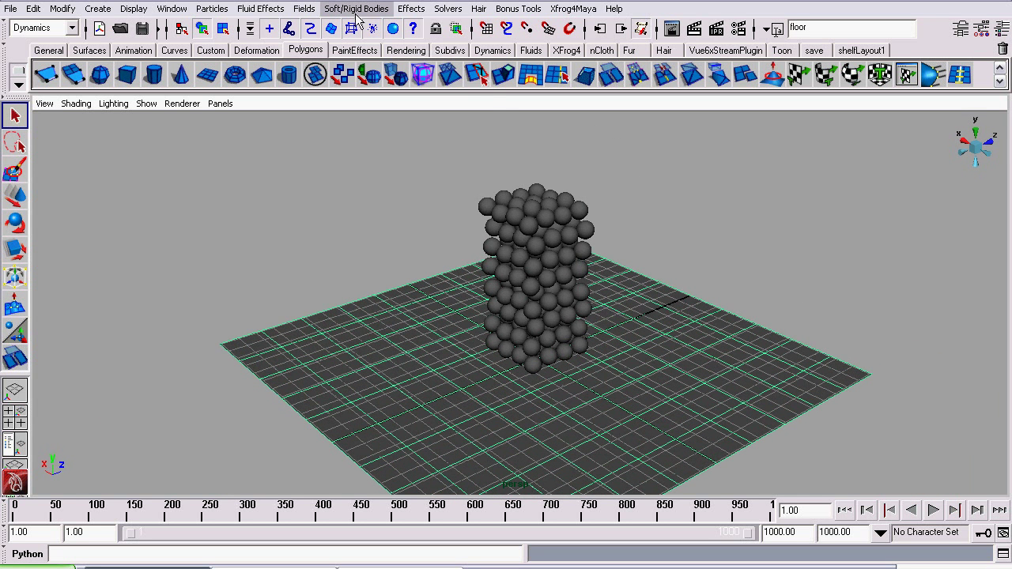
left_click(356, 15)
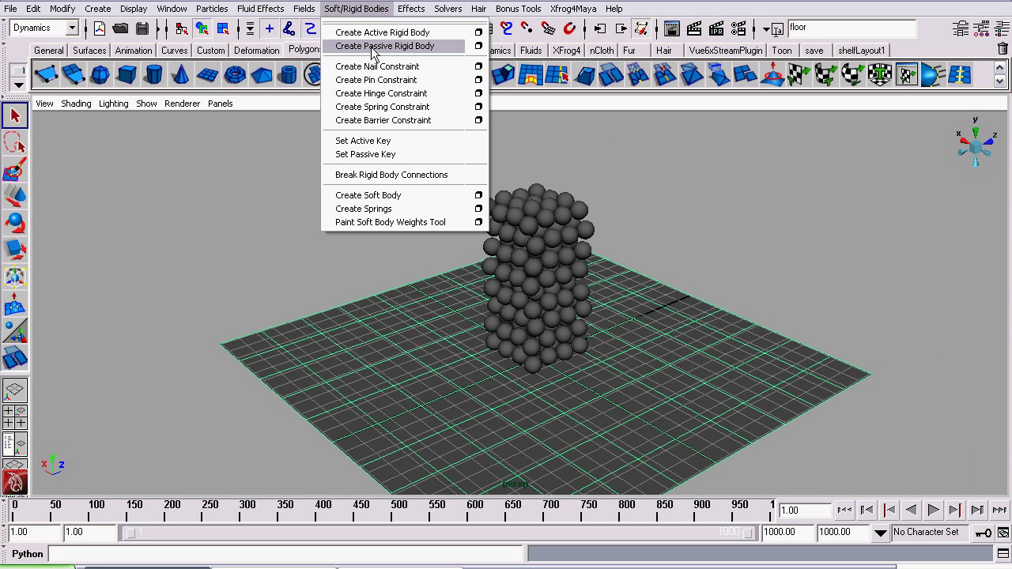
left_click(372, 47)
Select all the stacked balls without the floor and make them active rigid bodies, with the rigid options reset to their defaults
left_click(331, 185)
left_click_drag(331, 185, 399, 169, "alt")
left_click_drag(641, 400, 646, 398)
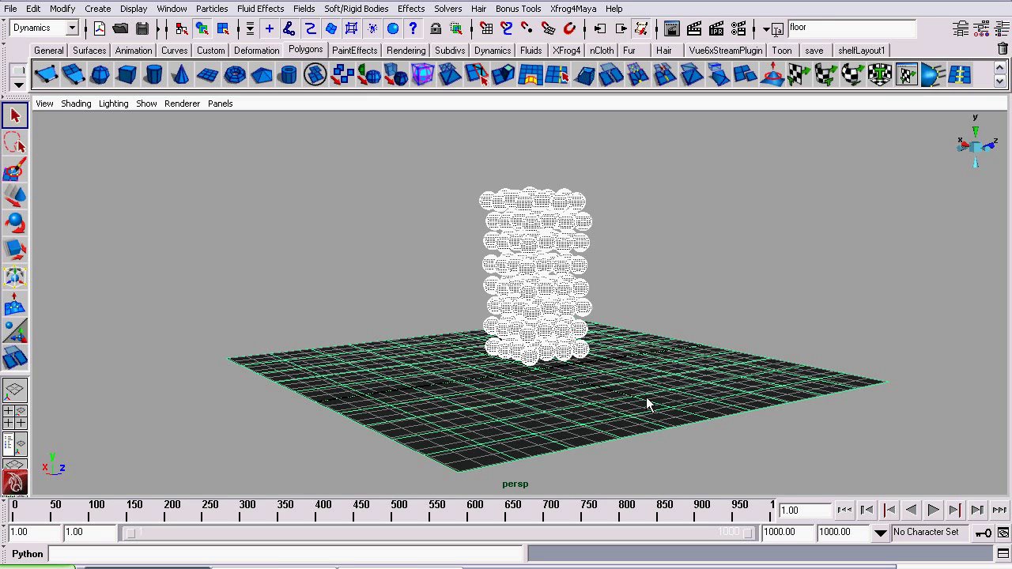
left_click(403, 411, "shift")
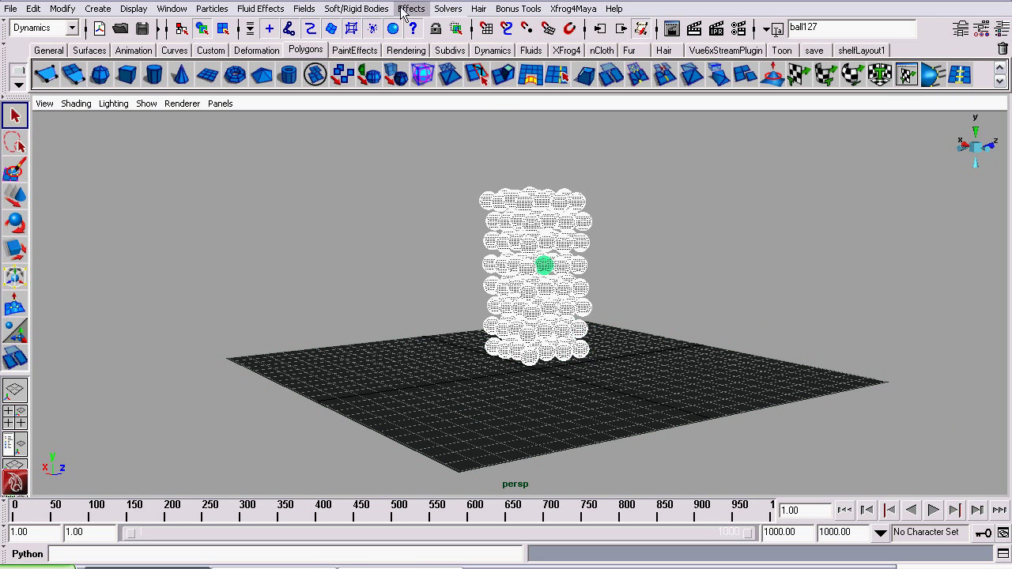
left_click(356, 8)
left_click(478, 32)
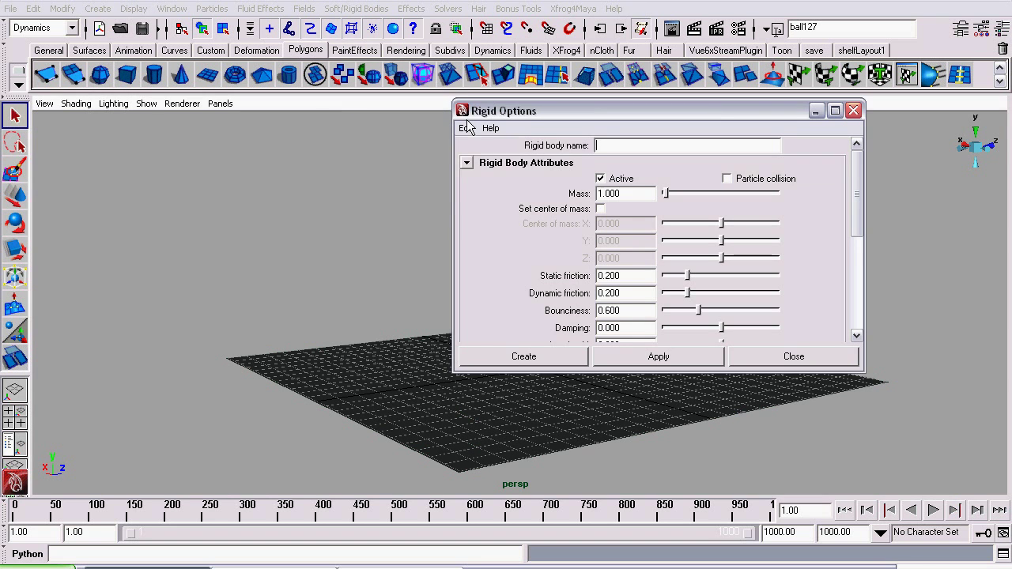
left_click(466, 127)
left_click(474, 158)
mouse_move(536, 111)
left_mouse_down()
mouse_move(589, 273)
mouse_move(532, 115)
left_mouse_up()
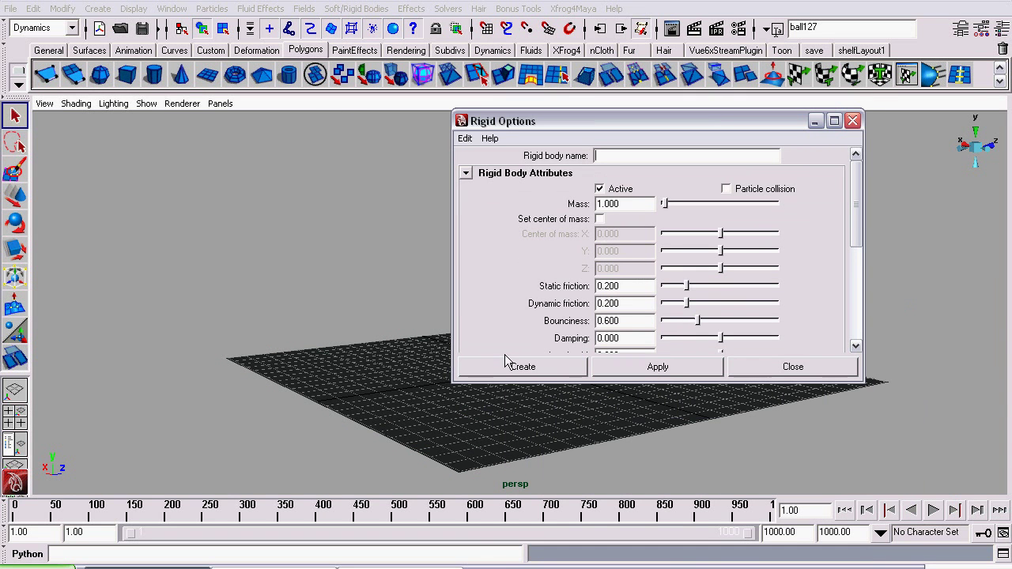
left_click(518, 368)
Add a gravity field to the selected balls and clear the selection
left_click_drag(414, 177, 497, 256, "alt")
right_click_drag(497, 255, 596, 269, "alt")
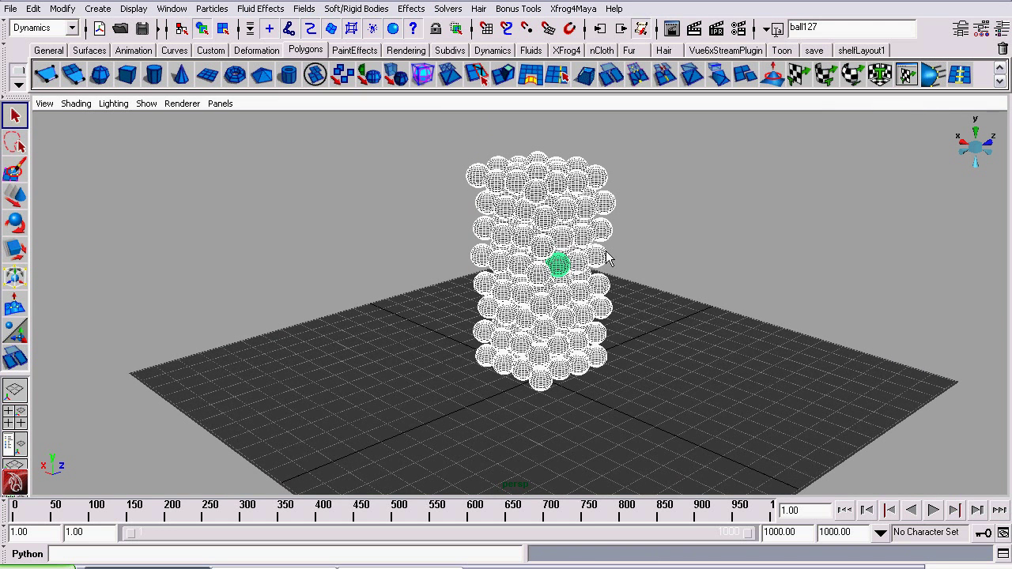
middle_click_drag(523, 227, 519, 239, "alt")
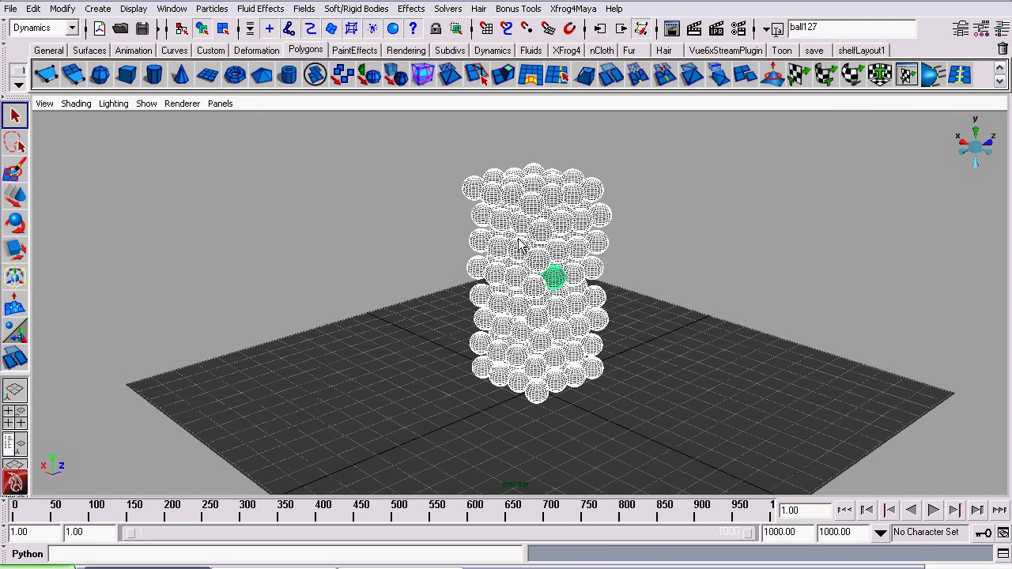
left_click(268, 11)
mouse_move(304, 9)
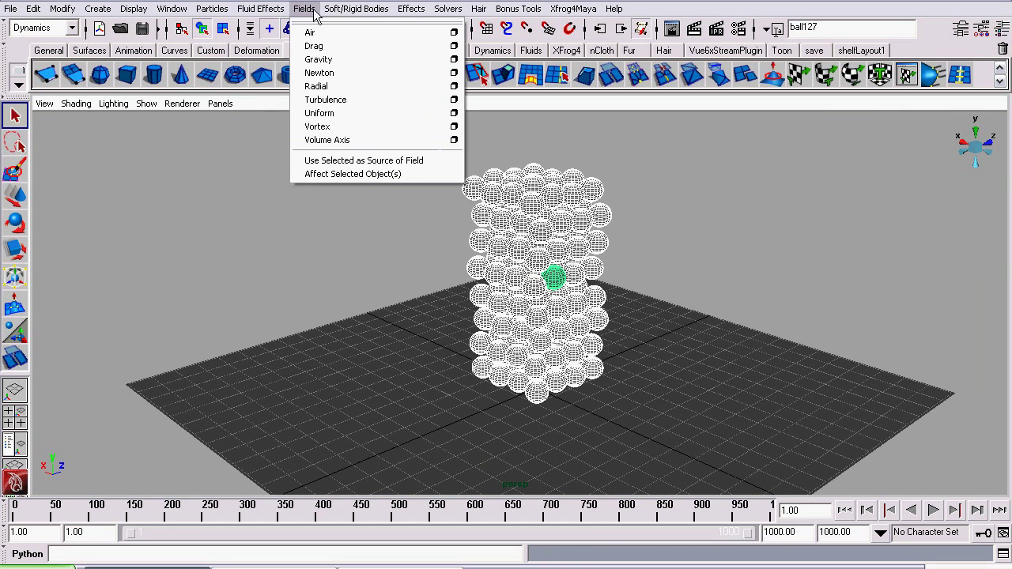
left_click(329, 63)
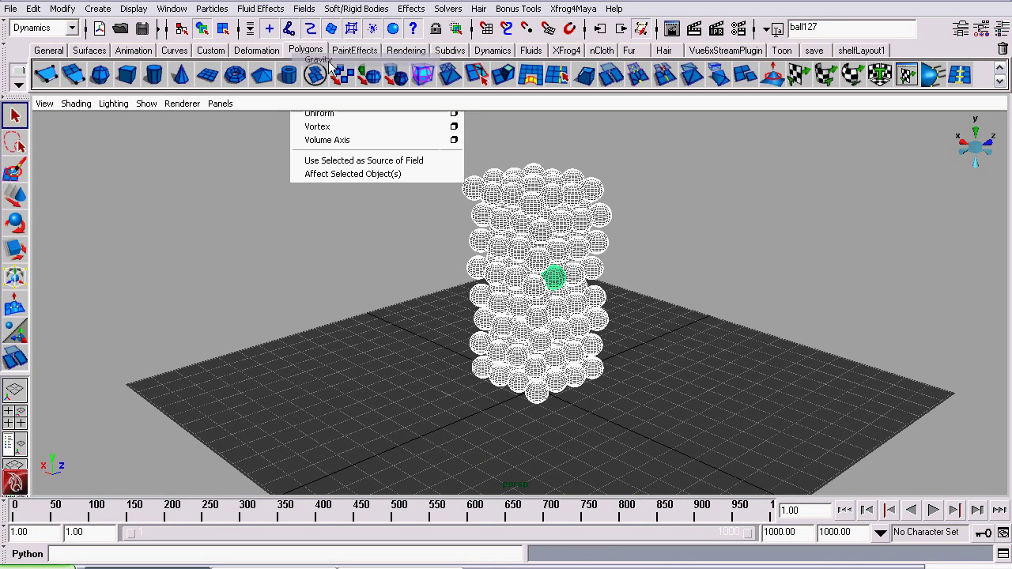
left_click(287, 142)
Set the timeline's playback speed to Play every frame and save the preferences
left_click(1003, 533)
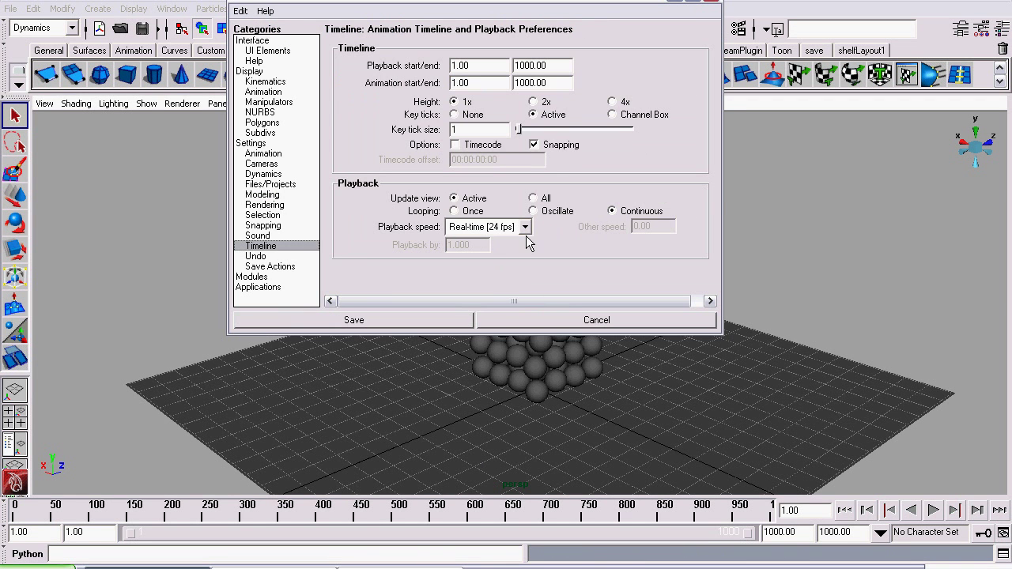
left_click(524, 227)
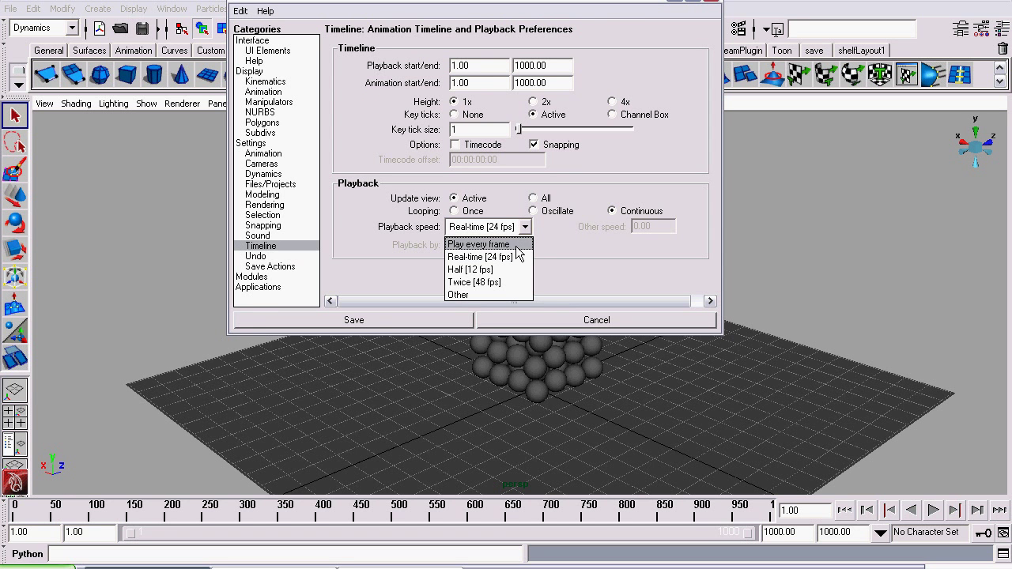
left_click(516, 246)
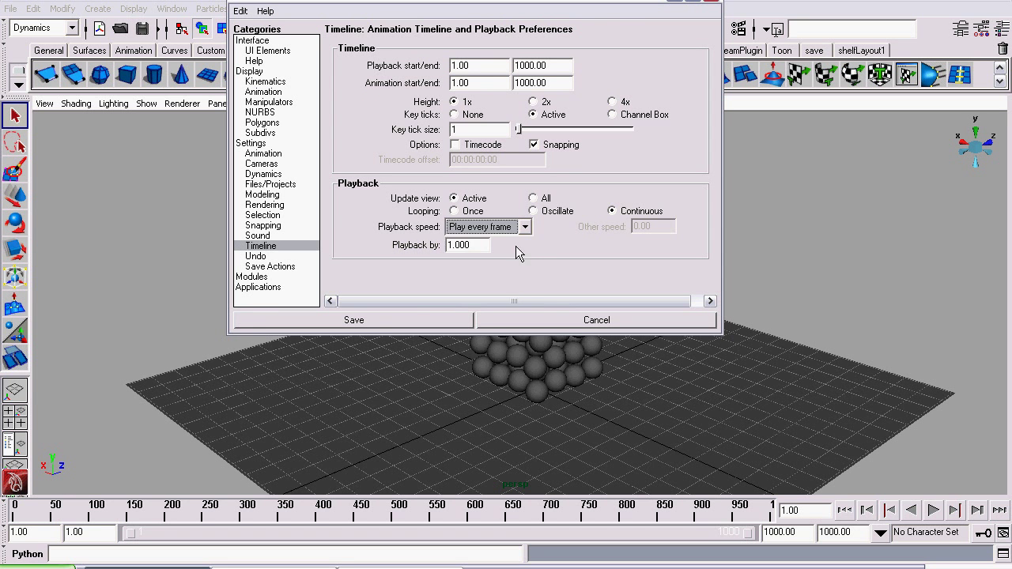
left_click_drag(443, 3, 447, 78)
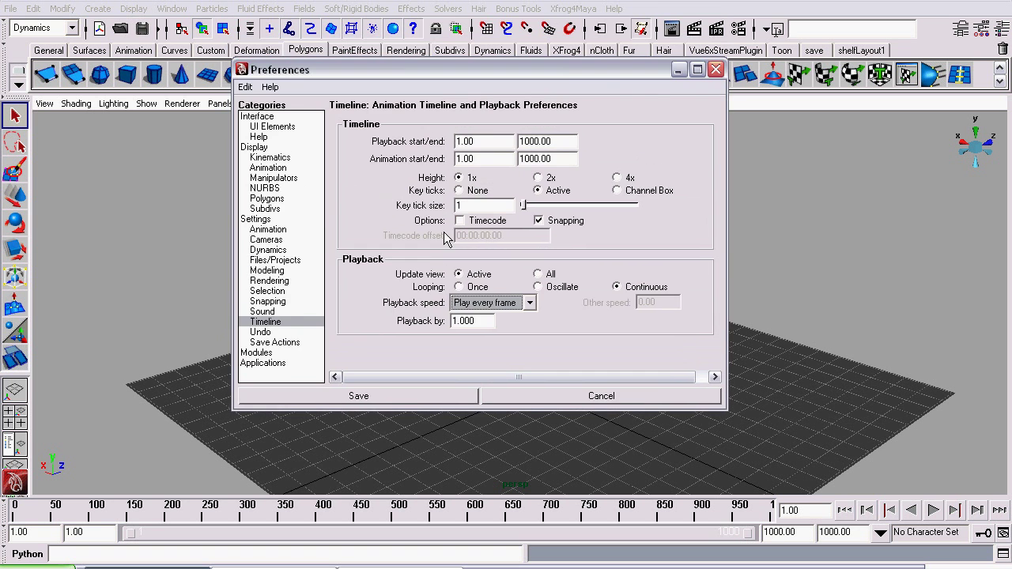
left_click(387, 394)
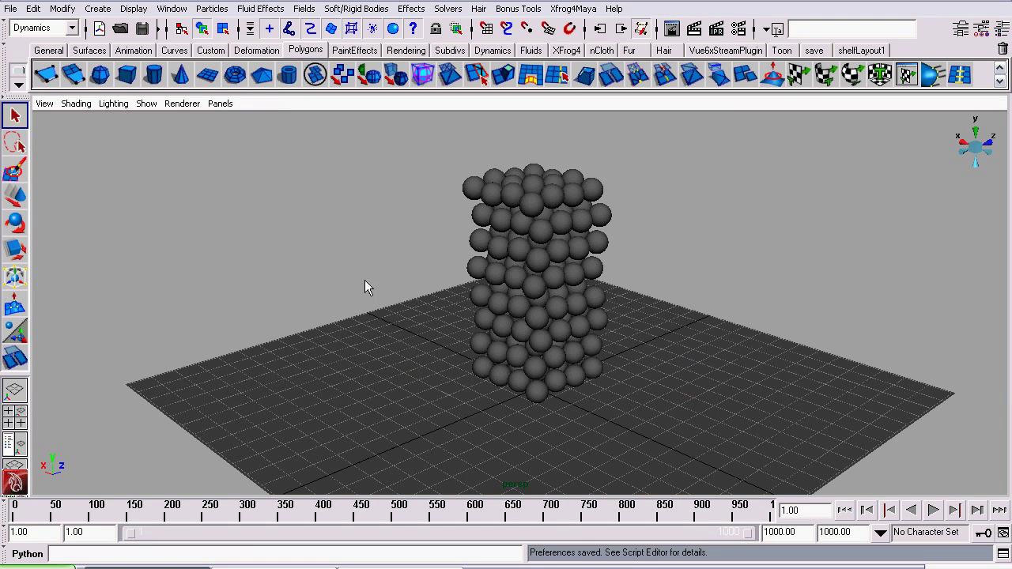
Play the simulation to watch the ball stack fall onto the floor, stop it and rewind to the first frame
middle_click_drag(401, 337, 400, 354, "alt")
scroll(401, 355, "up", 2)
left_click_drag(401, 356, 410, 344, "alt")
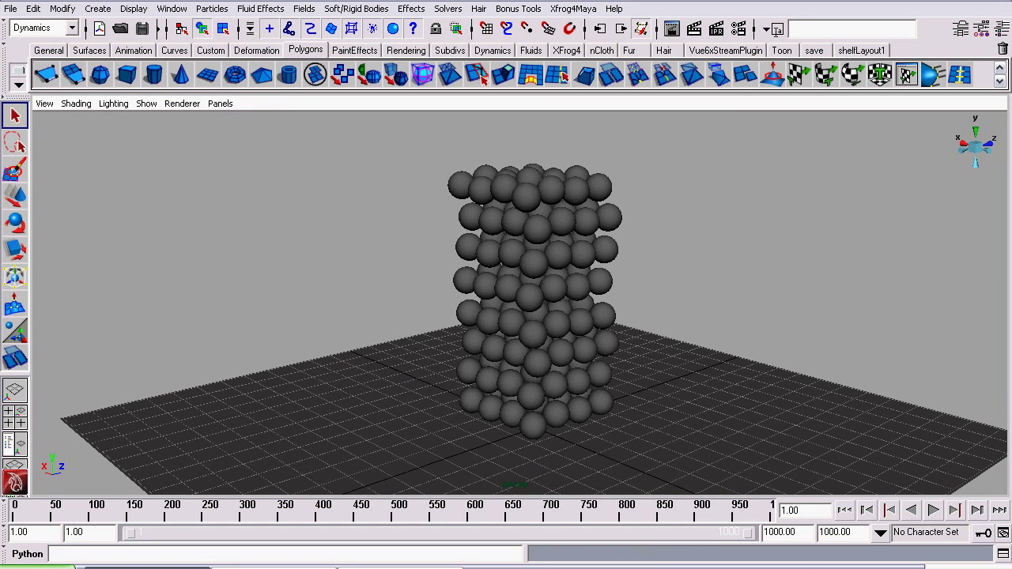
left_click(935, 511)
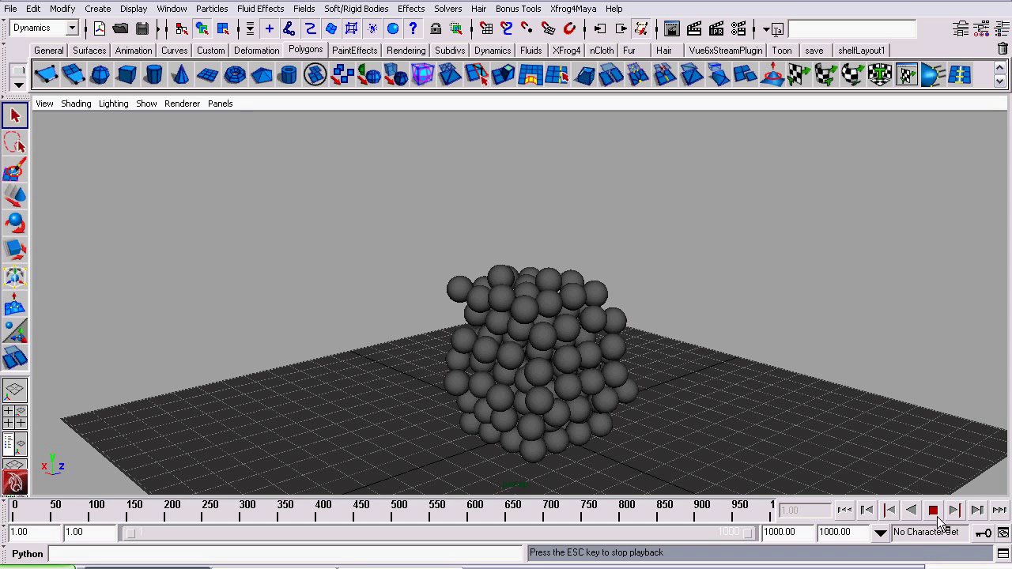
left_click(935, 512)
scroll(825, 382, "down", 6)
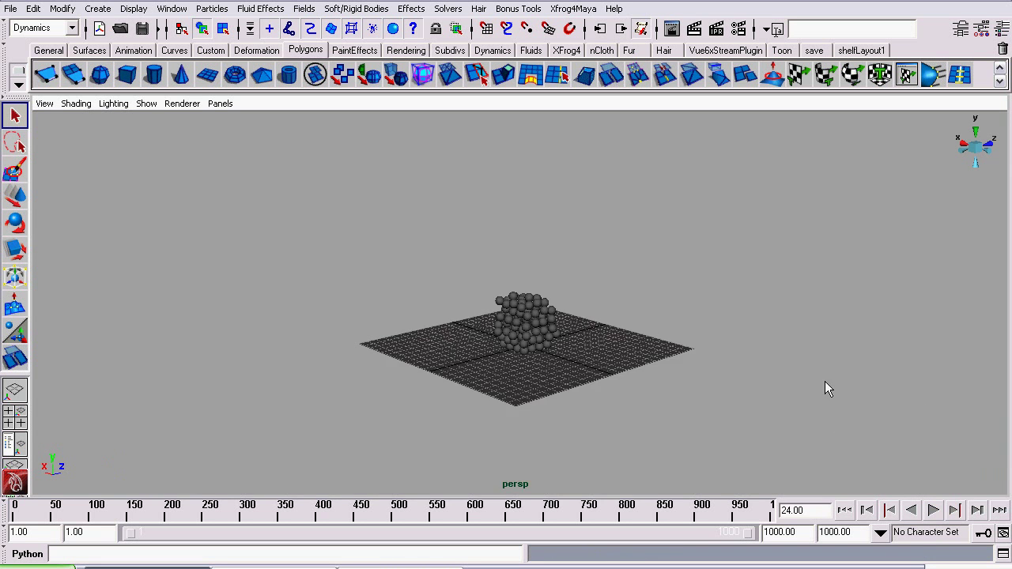
scroll(824, 382, "up", 4)
left_click(845, 512)
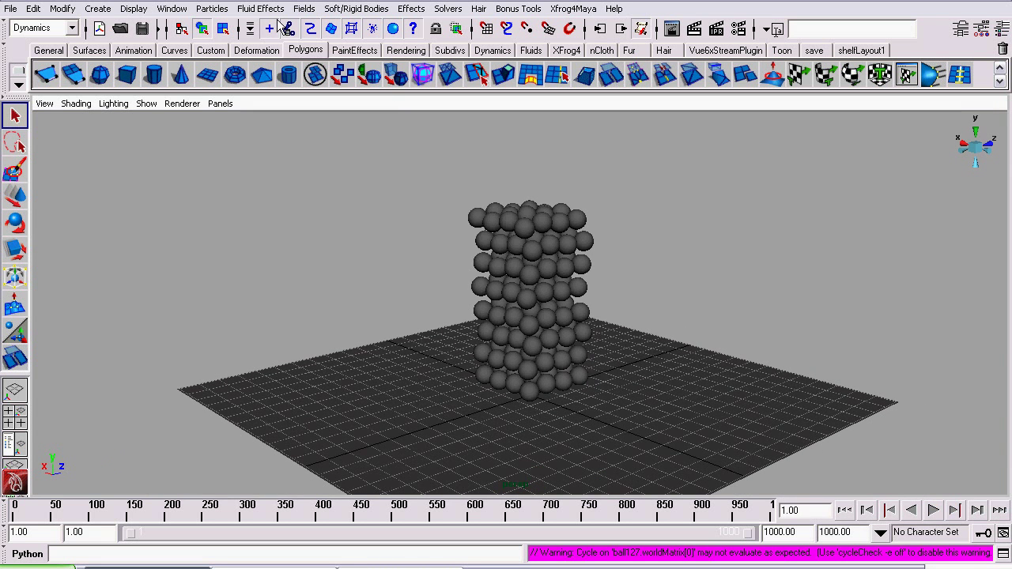
Show the frame rate in the viewport's heads-up display
left_click(133, 9)
mouse_move(153, 49)
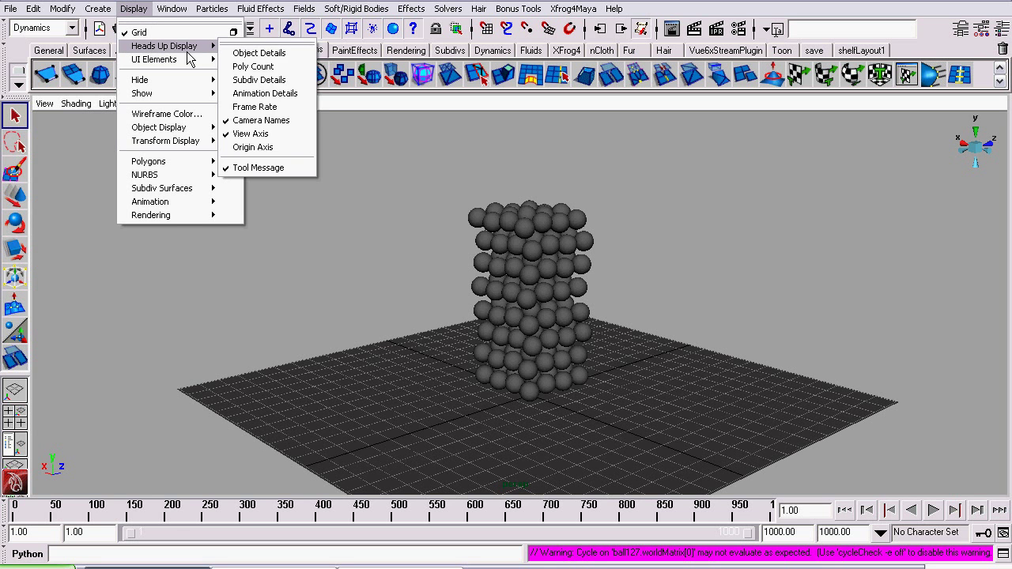
left_click(283, 110)
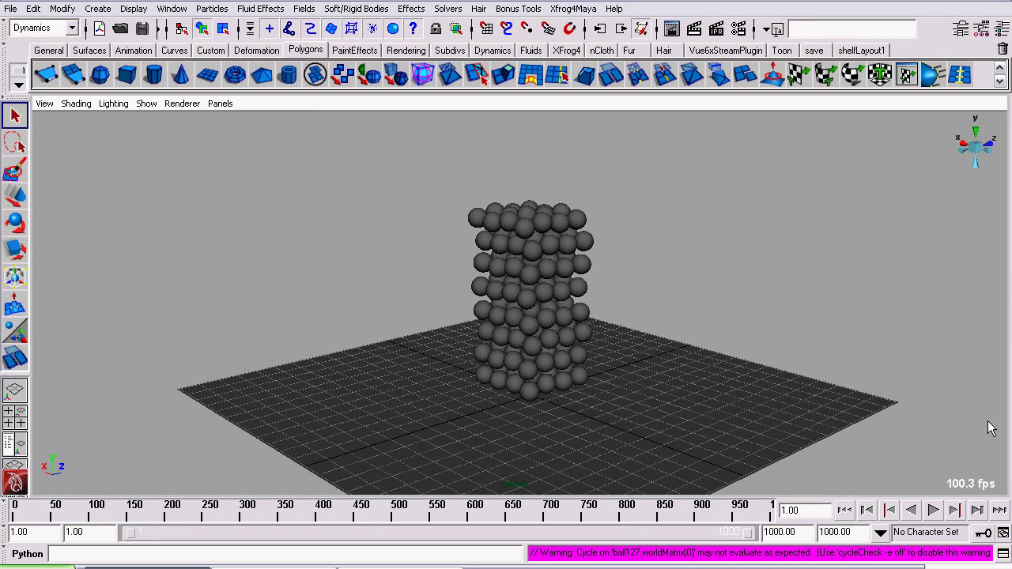
Play the simulation while checking its frame rate, stop it and return to the first frame
scroll(975, 479, "up", 1)
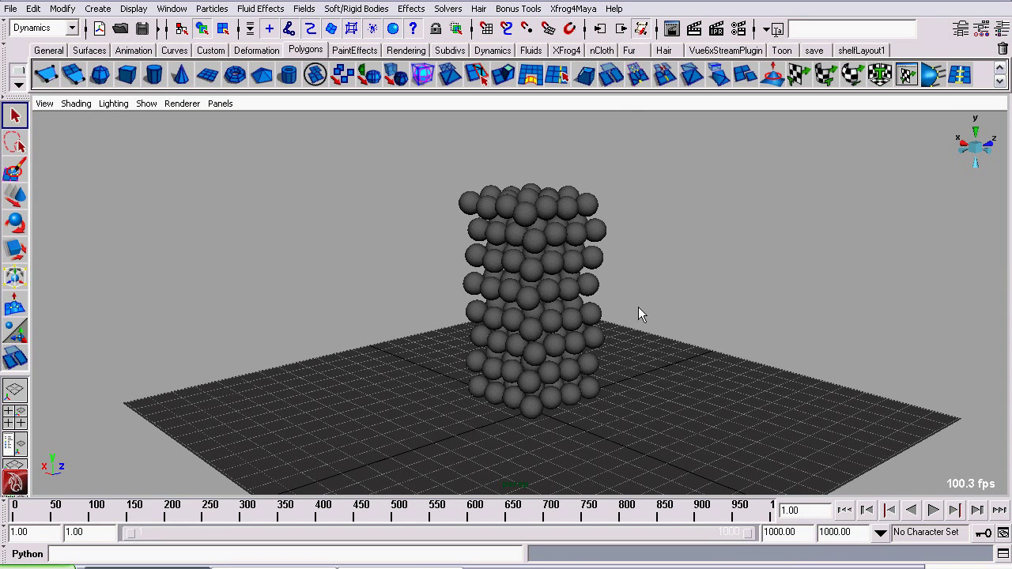
scroll(706, 332, "up", 4)
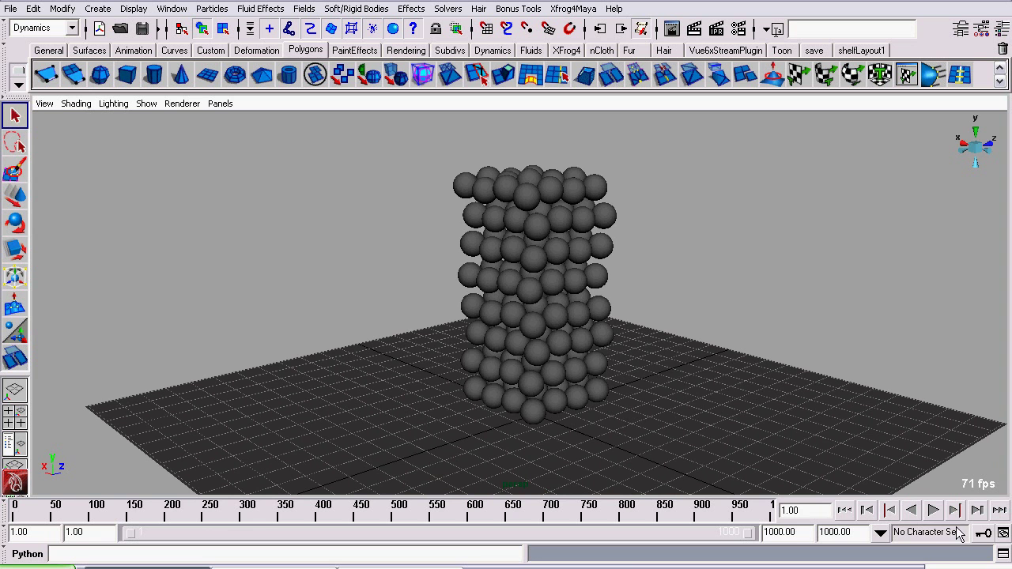
left_click(934, 510)
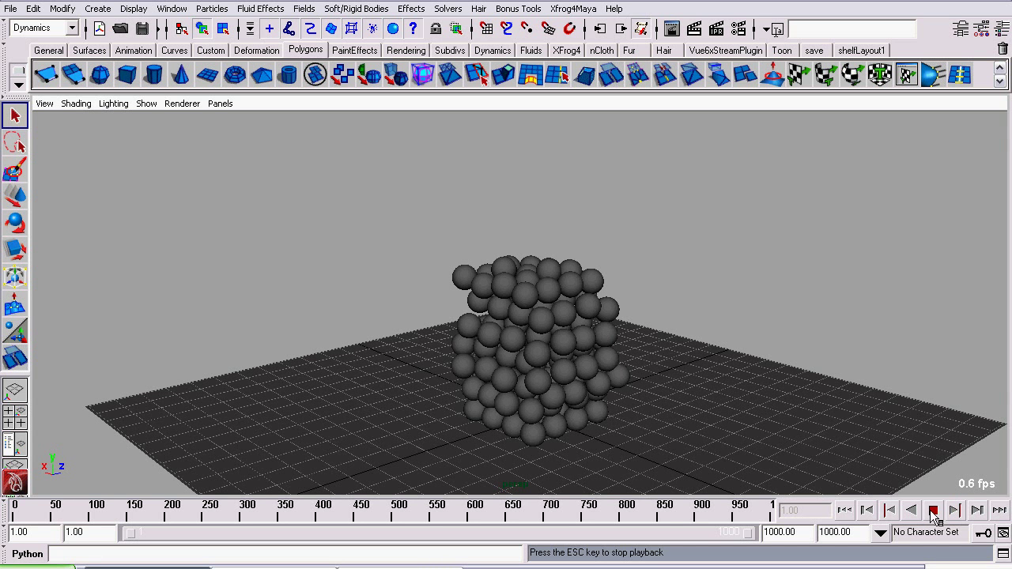
key("Escape")
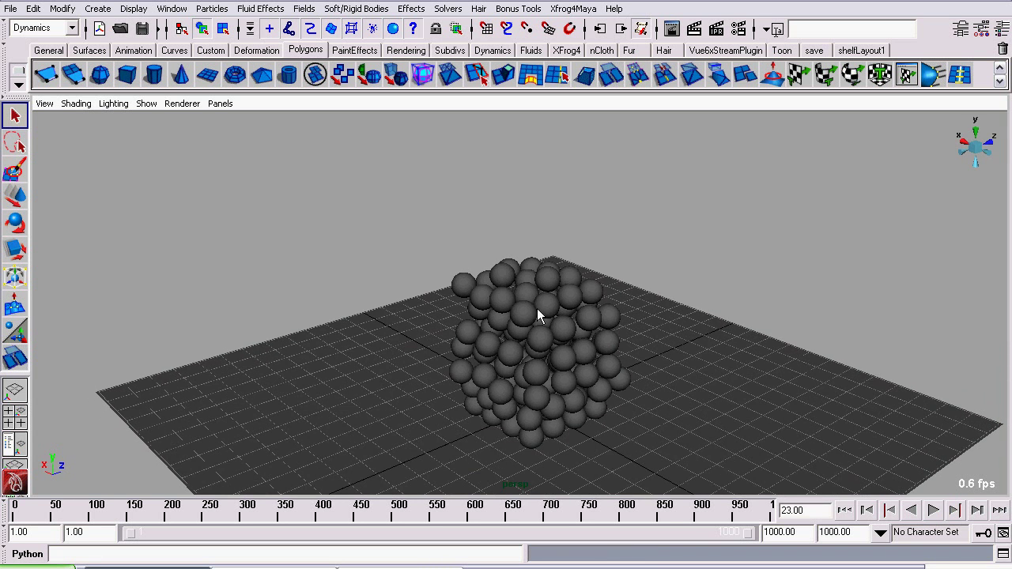
left_click(845, 510)
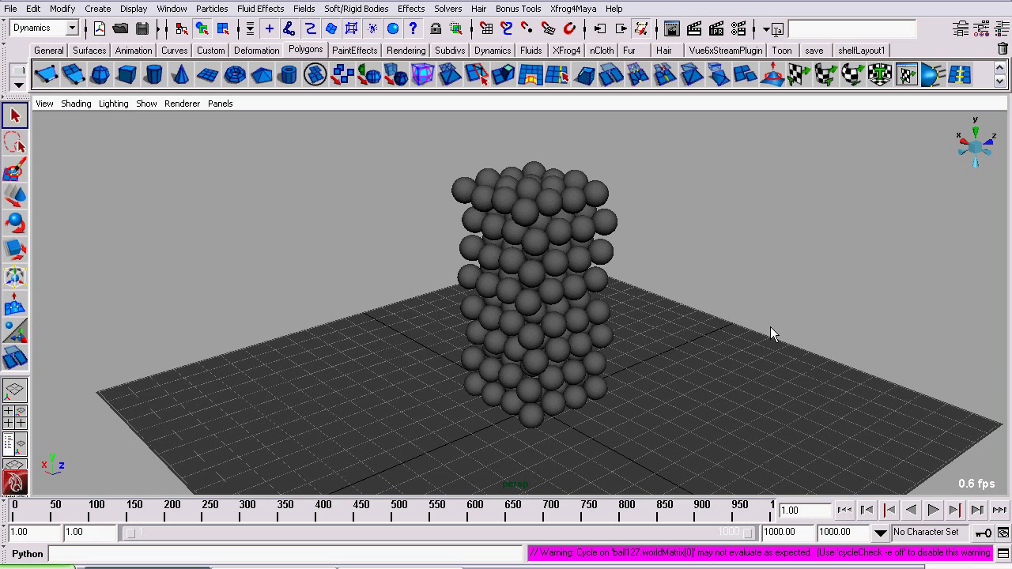
Examine the mesh density of the floor and of a single ball in the stack by selecting each one and viewing the ball up close
scroll(634, 304, "up", 5)
left_click_drag(634, 304, 642, 323, "alt")
scroll(476, 296, "up", 1)
scroll(640, 322, "down", 6)
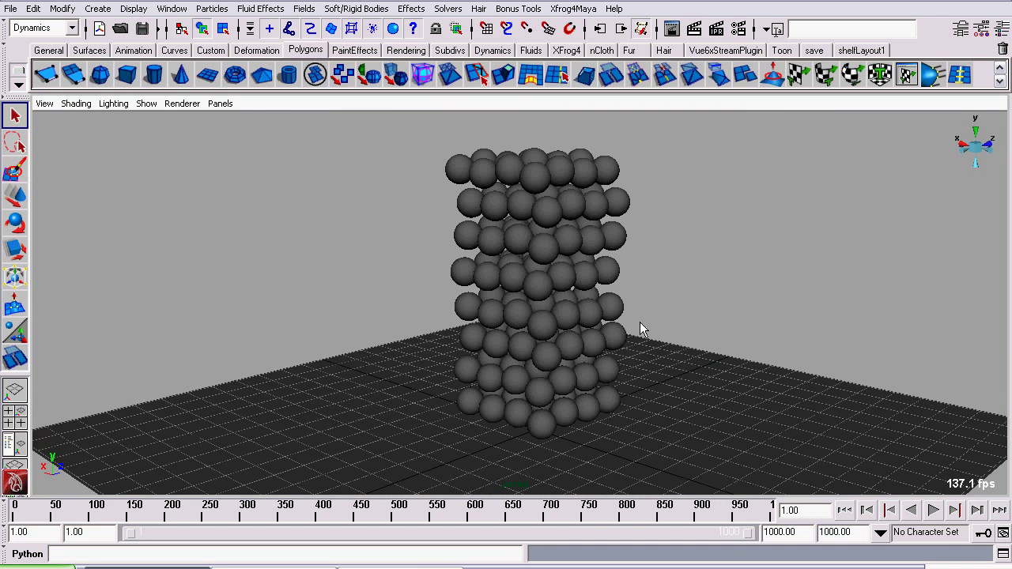
left_click(272, 356)
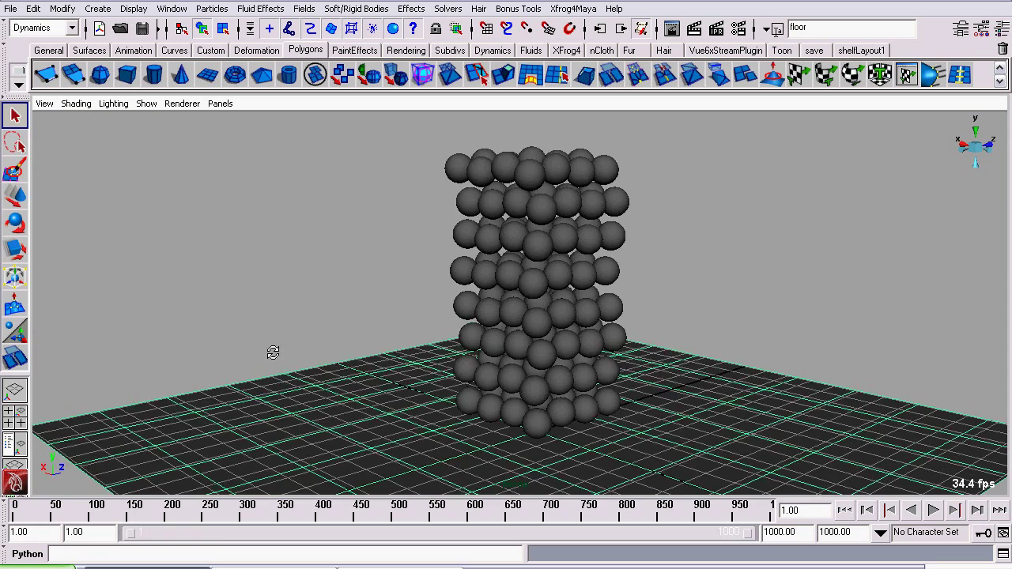
scroll(504, 336, "up", 5)
scroll(504, 339, "up", 2)
left_click(569, 214)
left_click_drag(569, 214, 265, 271, "alt")
middle_click_drag(265, 272, 980, 490, "alt")
scroll(768, 450, "up", 3)
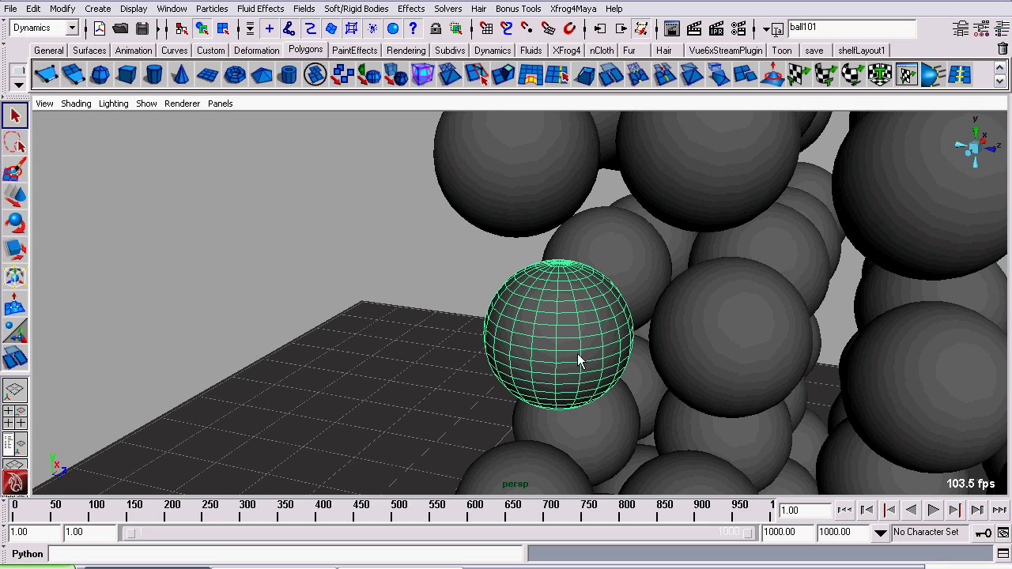
Examine the selected ball's wireframe up close and from several angles within the stack
key("f")
scroll(575, 354, "down", 4)
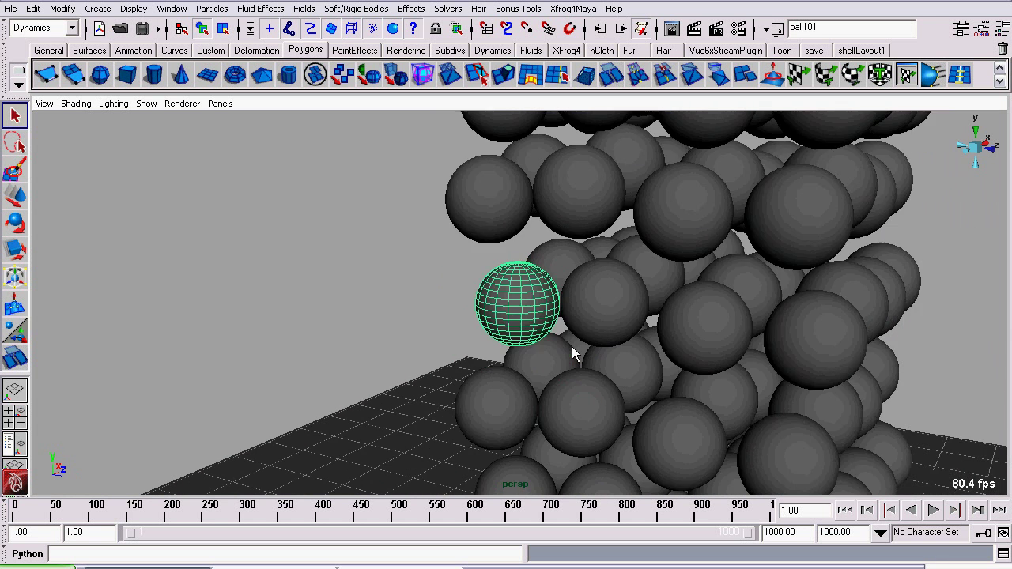
scroll(575, 353, "up", 2)
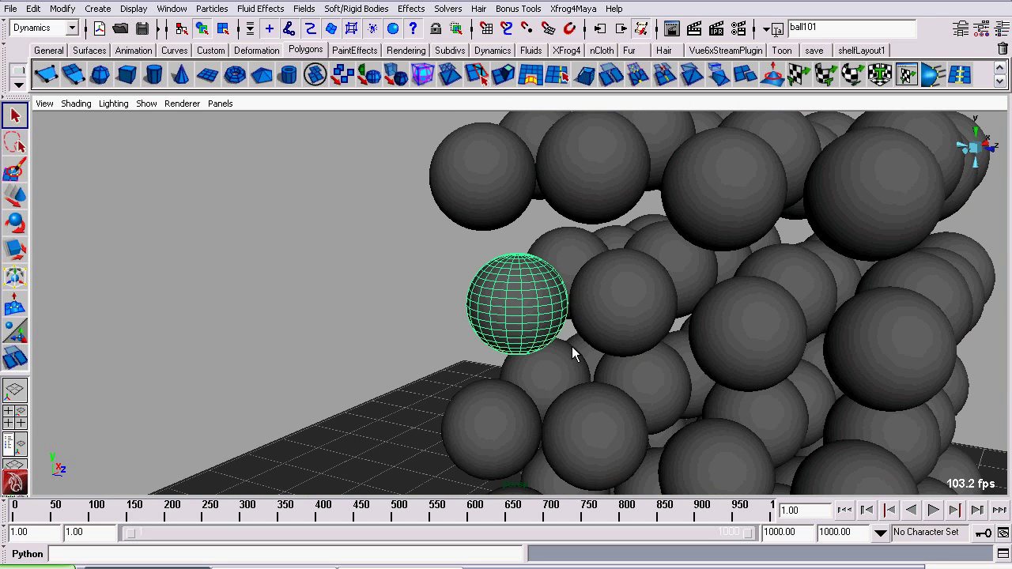
left_click_drag(465, 308, 601, 284, "alt")
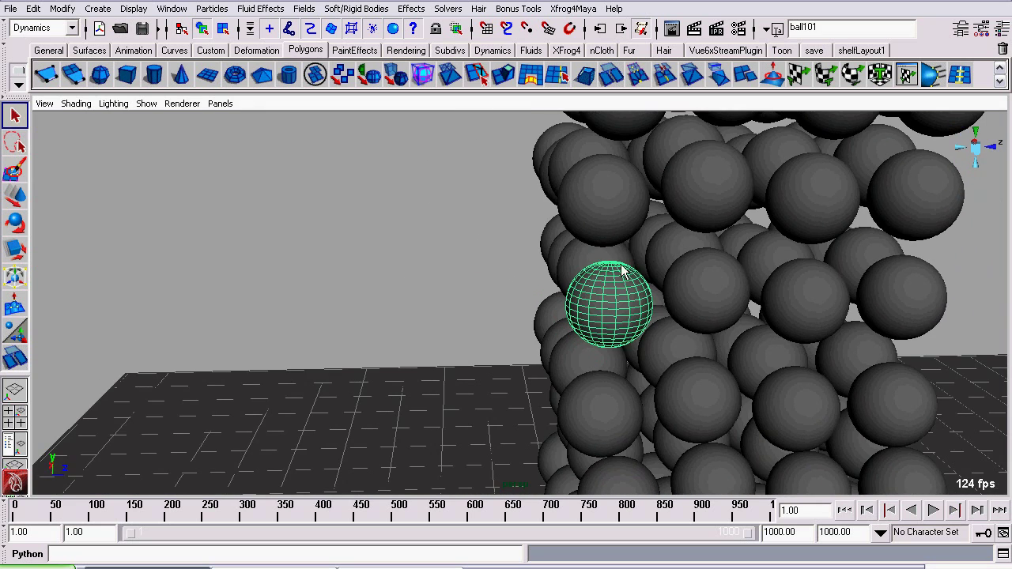
right_click_drag(641, 305, 682, 330, "alt")
left_click_drag(683, 331, 563, 325, "alt")
right_click_drag(563, 325, 626, 325, "alt")
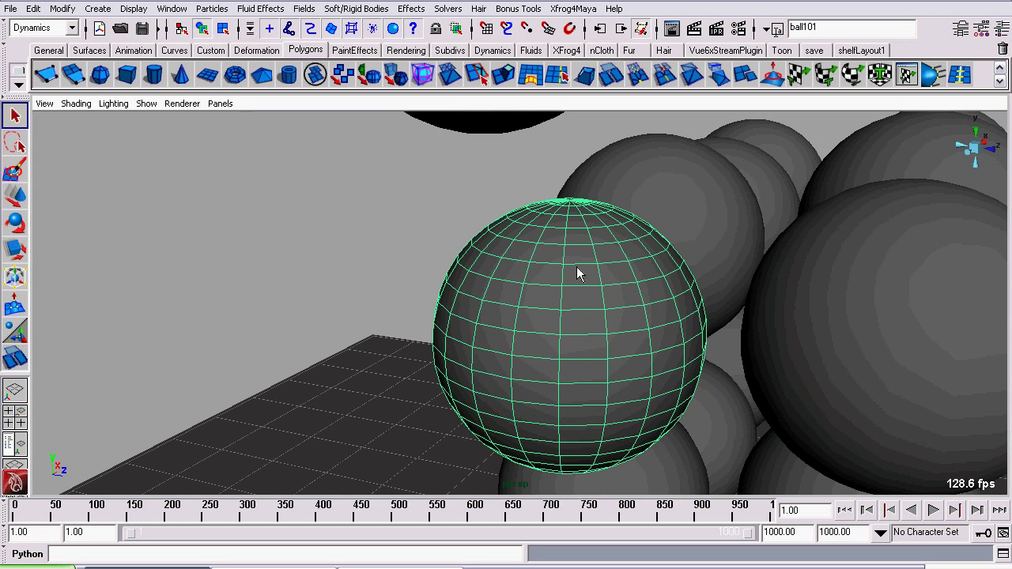
right_click_drag(550, 345, 471, 268, "alt")
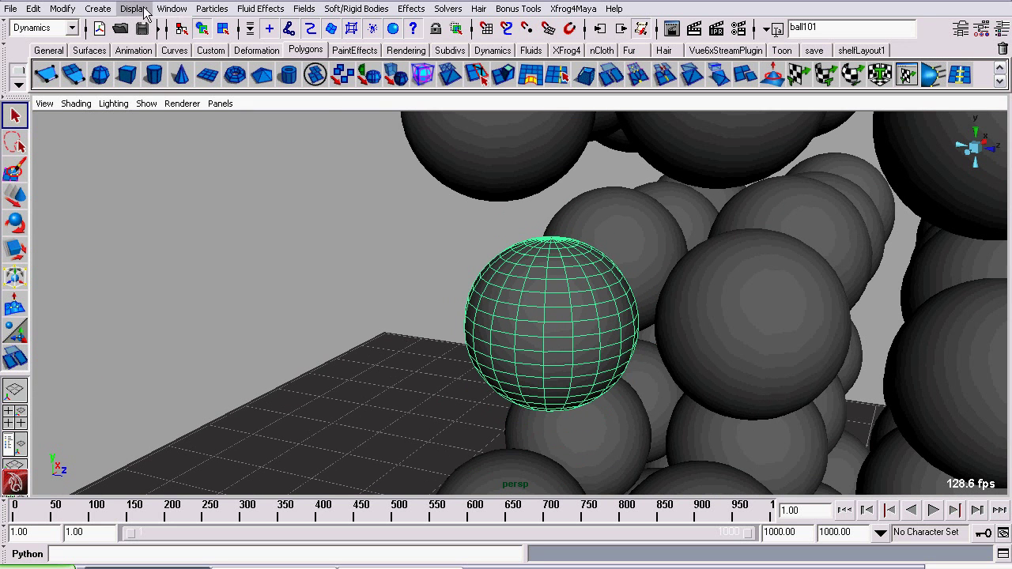
Show the polygon count in the viewport's heads-up display
left_click(172, 9)
mouse_move(135, 9)
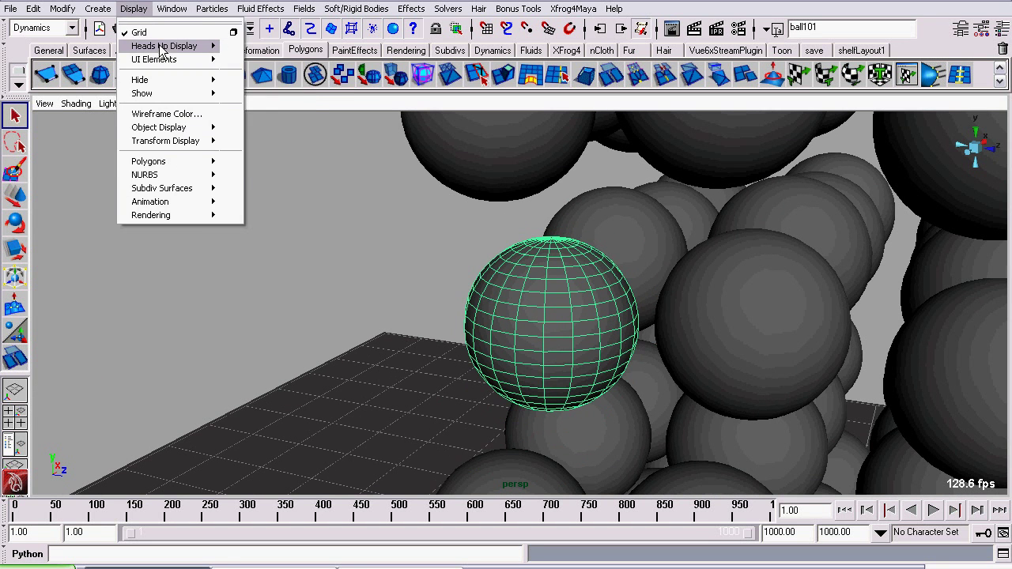
mouse_move(162, 49)
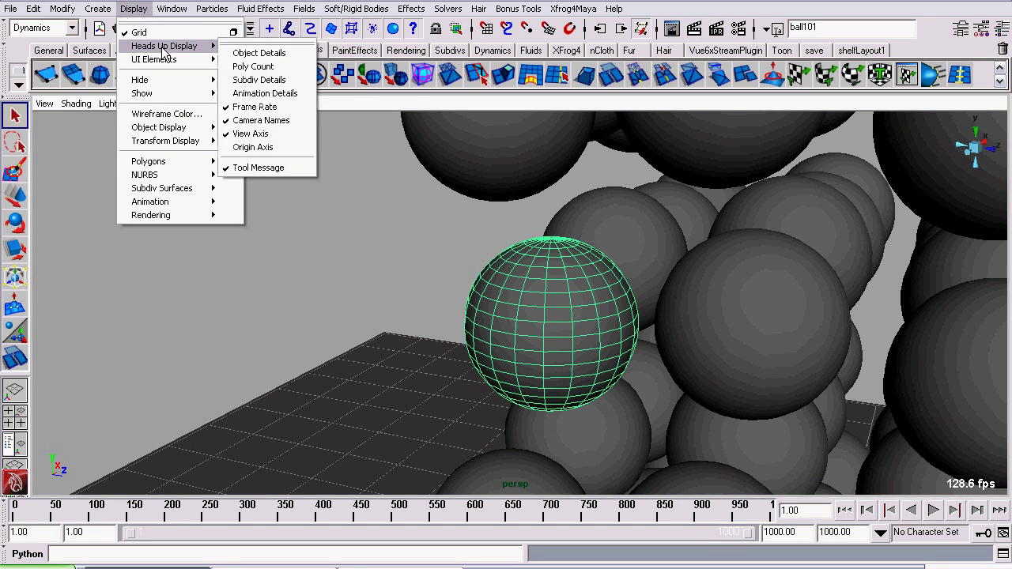
left_click(278, 69)
Select all the balls without the floor and read the stack's polygon counts in the heads-up display
scroll(537, 364, "down", 6)
left_click_drag(537, 363, 587, 369, "alt")
scroll(589, 356, "down", 5)
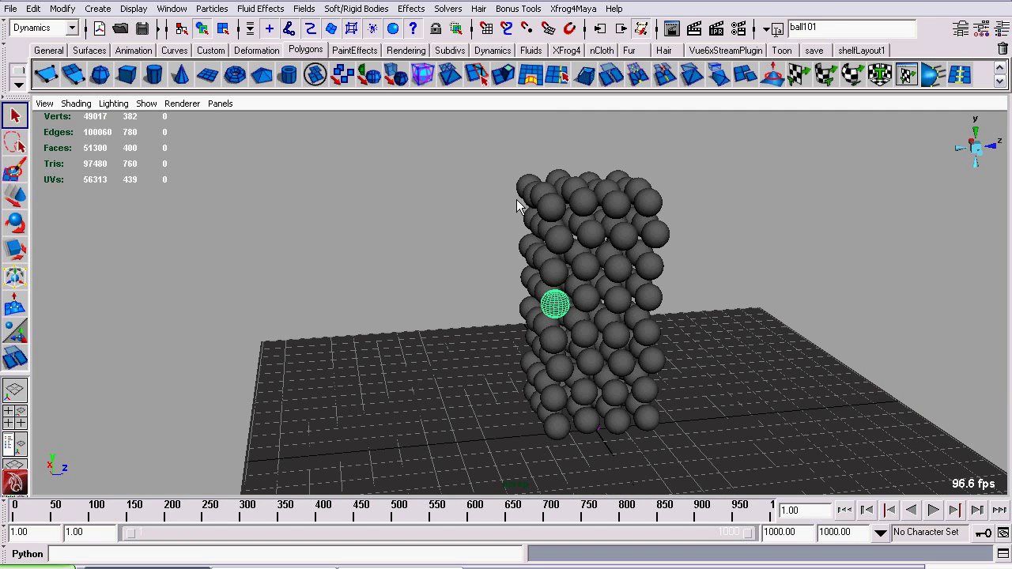
left_click_drag(720, 473, 728, 469)
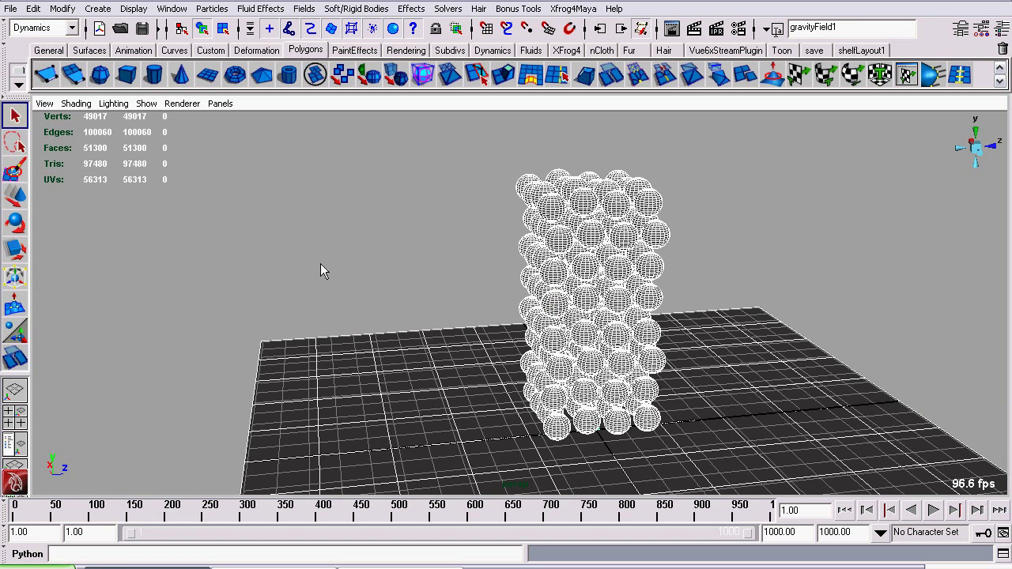
left_click_drag(320, 265, 418, 436, "shift")
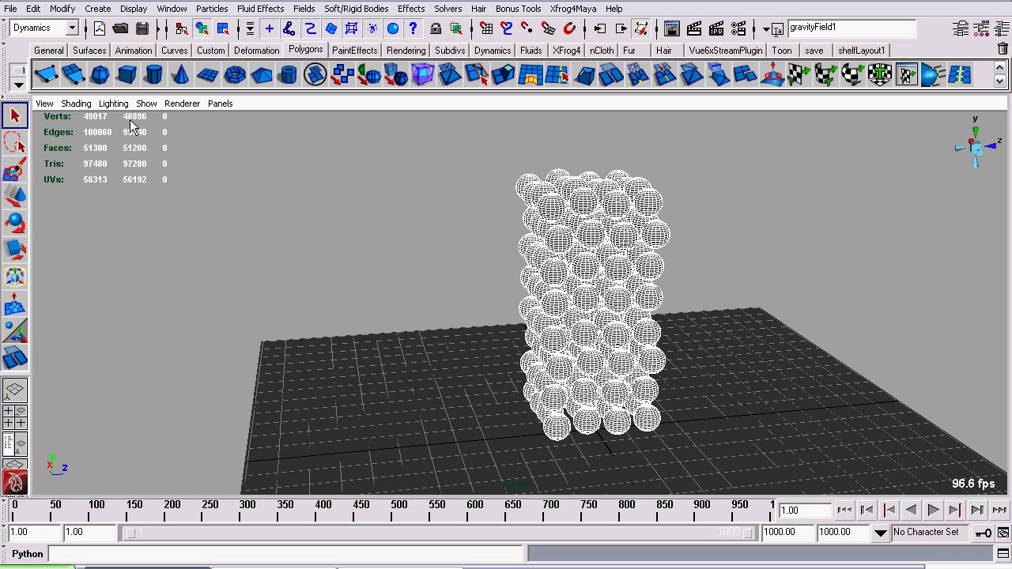
left_click_drag(381, 294, 522, 395, "alt")
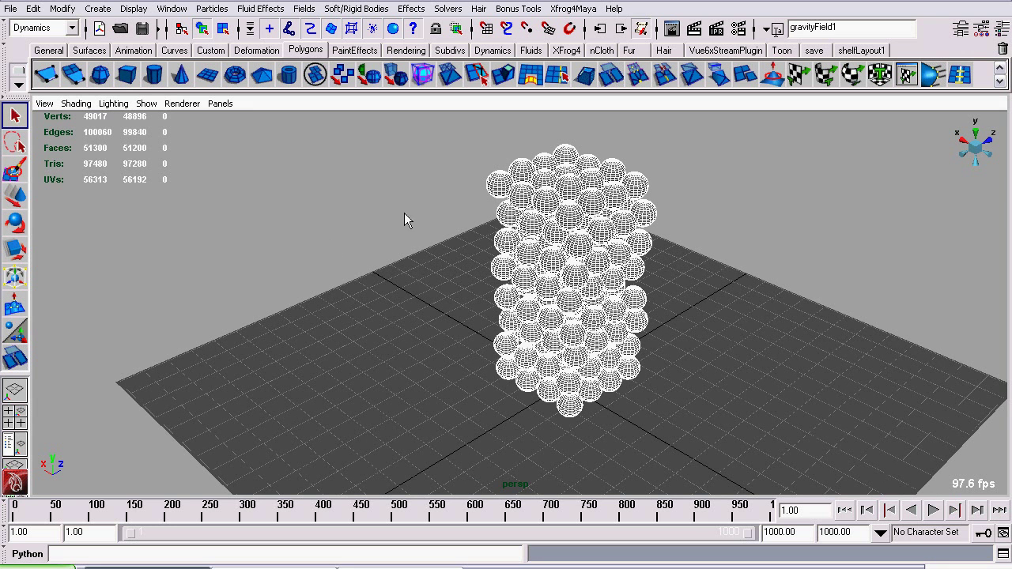
left_click_drag(377, 363, 272, 241, "alt")
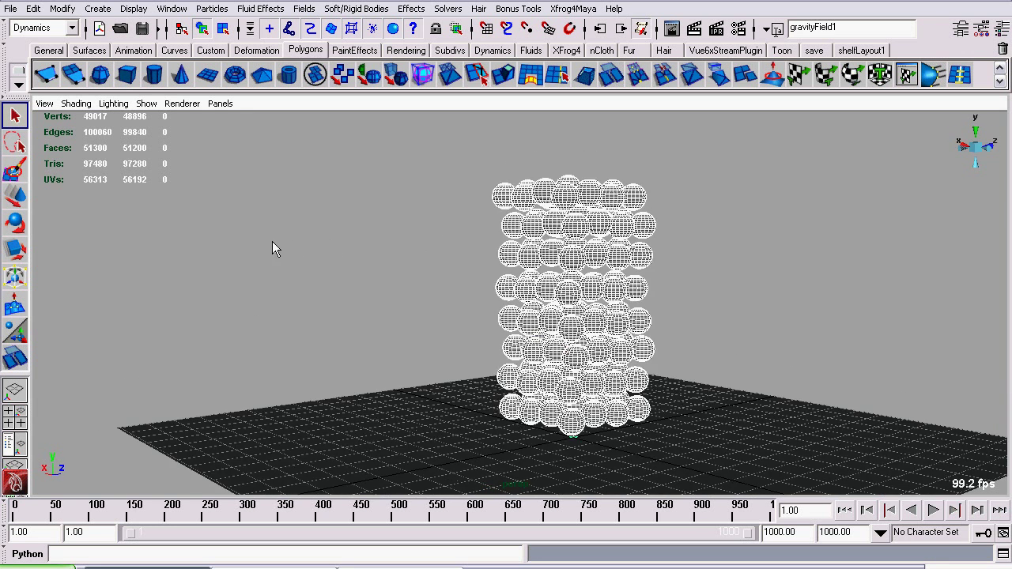
Select a single ball at the stack's edge and compare its polygon counts with those of the whole scene
key("5")
right_click_drag(546, 431, 794, 282, "alt")
left_click(794, 283)
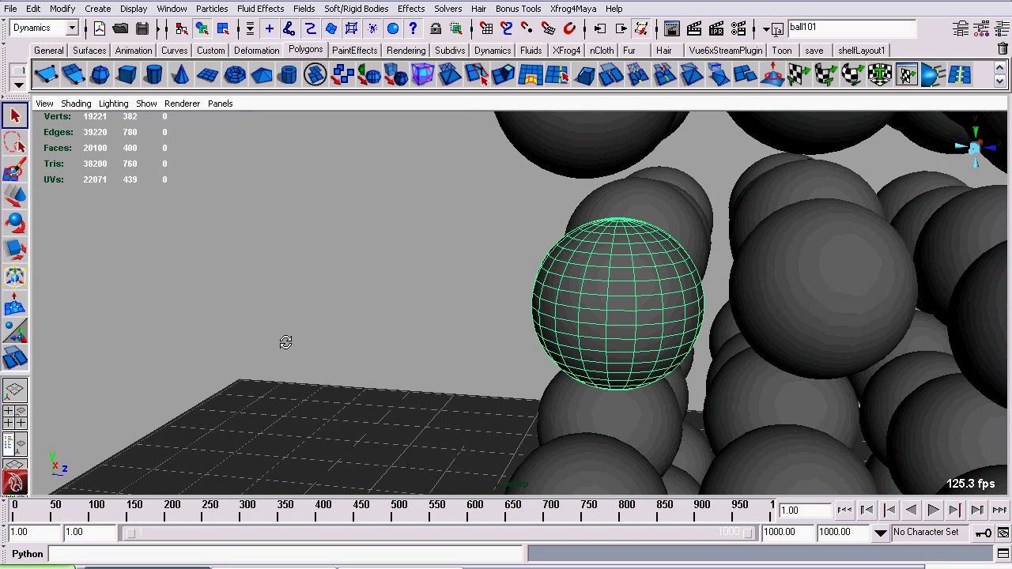
left_click_drag(286, 342, 459, 344, "alt")
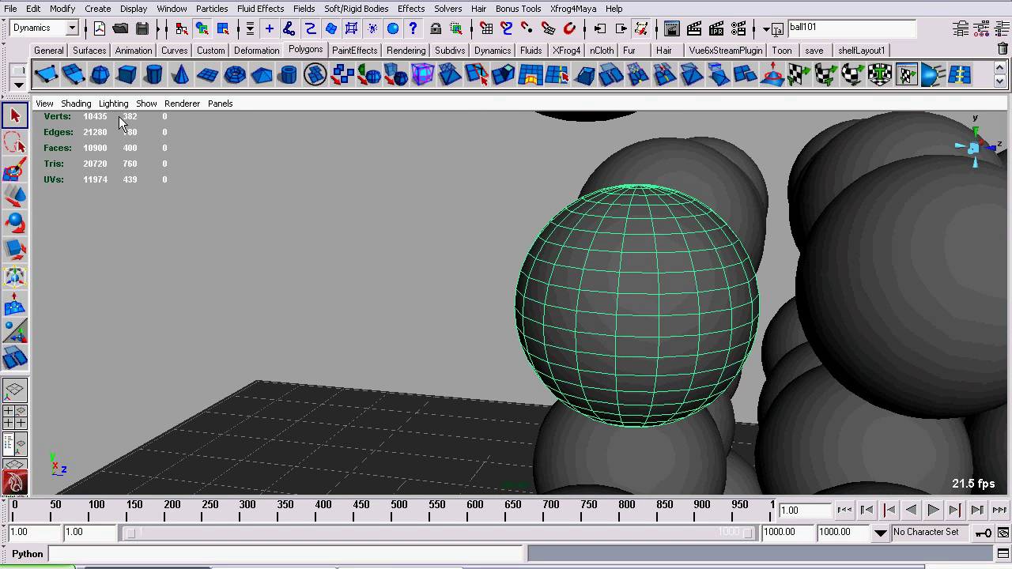
left_click_drag(319, 331, 451, 385, "alt")
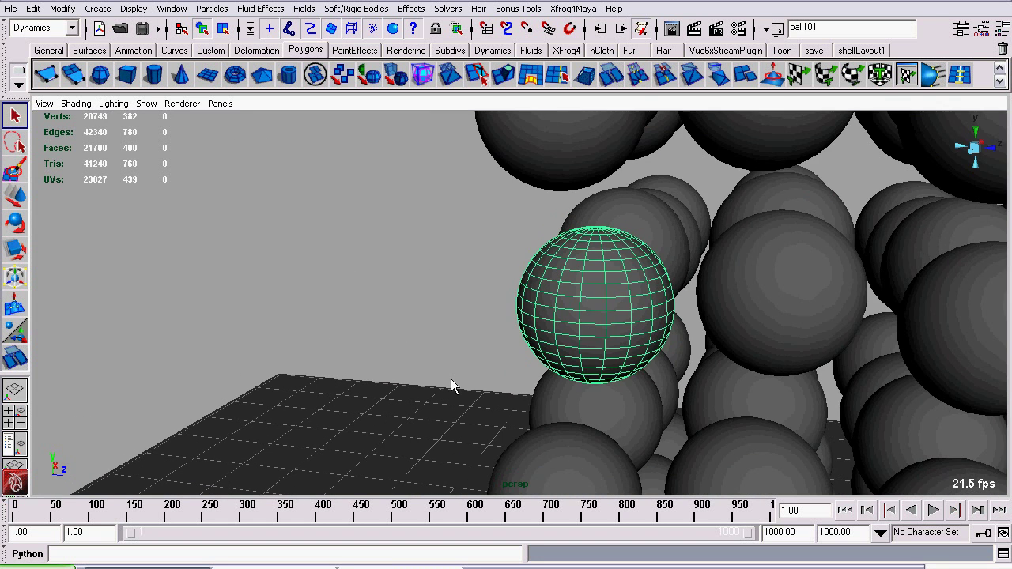
scroll(450, 379, "down", 5)
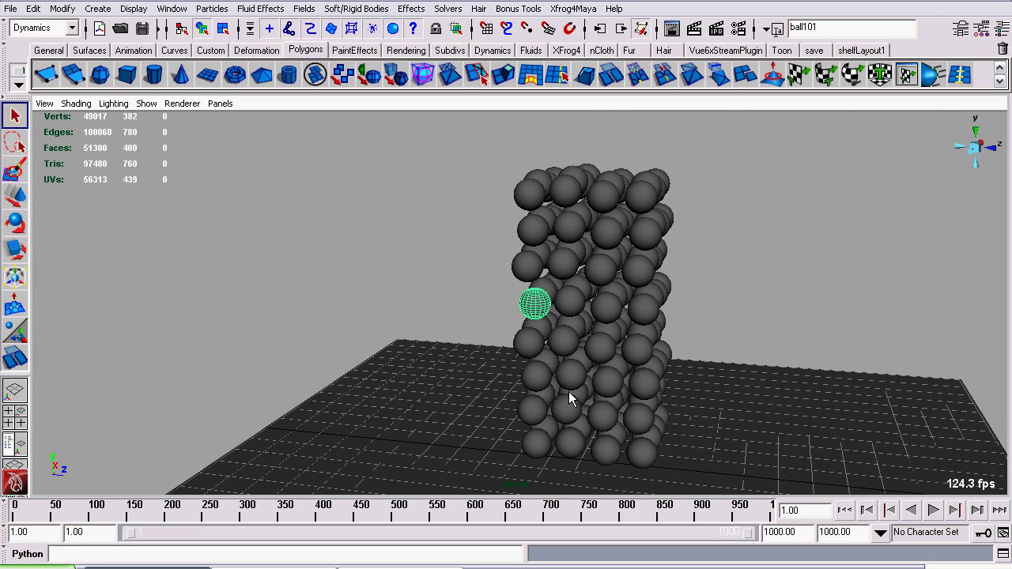
scroll(570, 395, "up", 5)
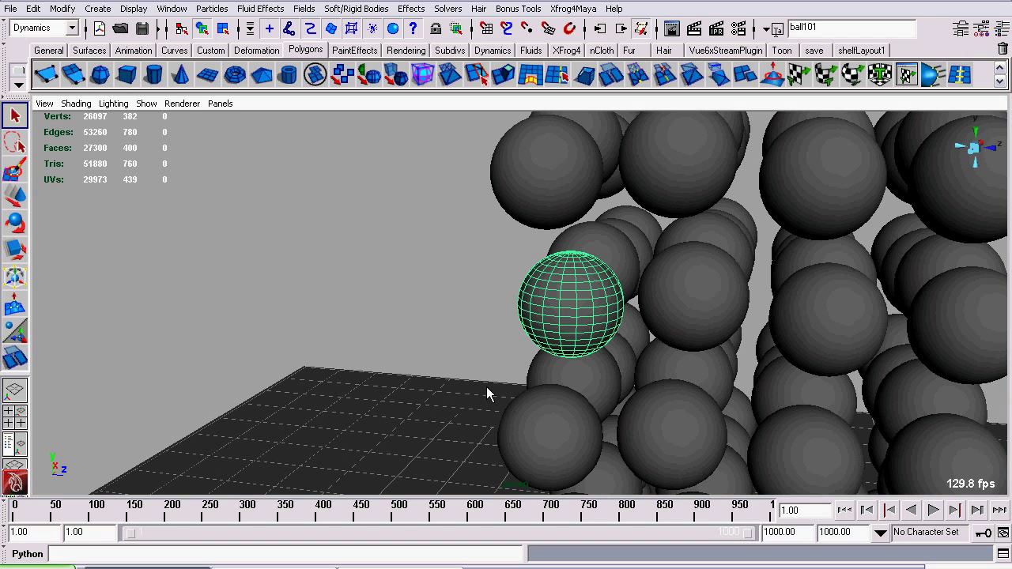
scroll(522, 379, "down", 4)
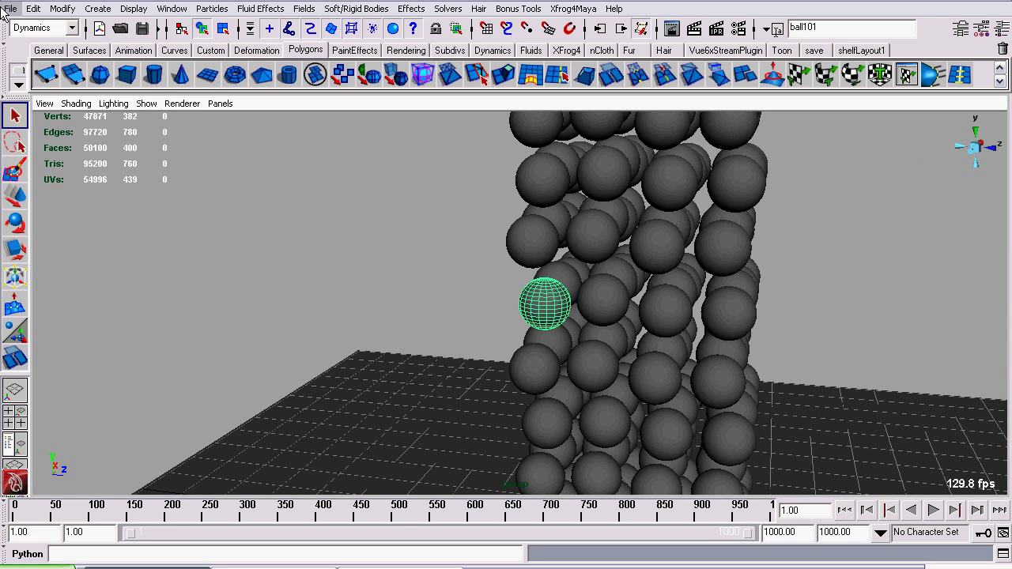
Reopen the recent scene Rigid.mb without saving the current changes
left_click(11, 9)
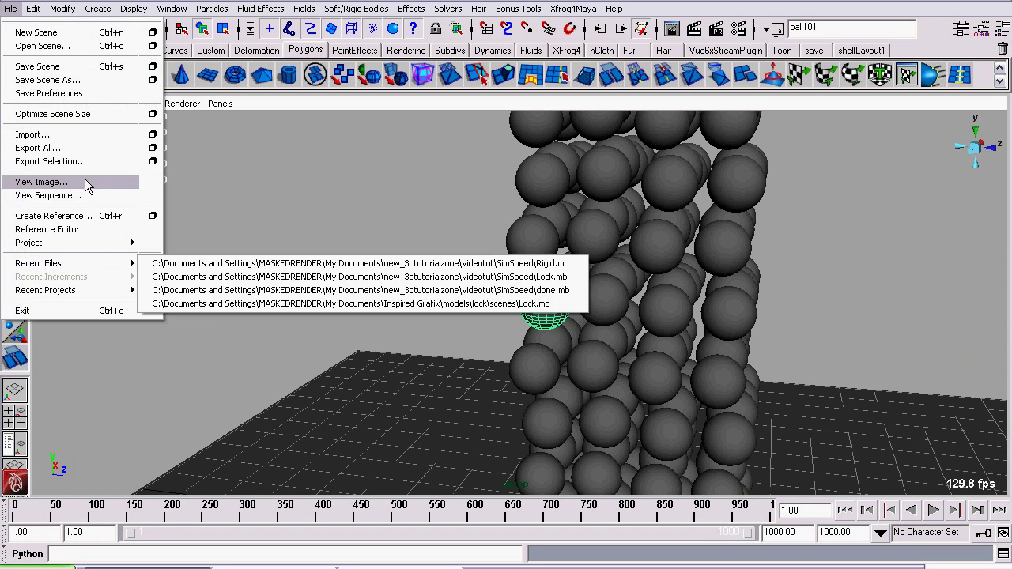
mouse_move(111, 264)
left_click(212, 267)
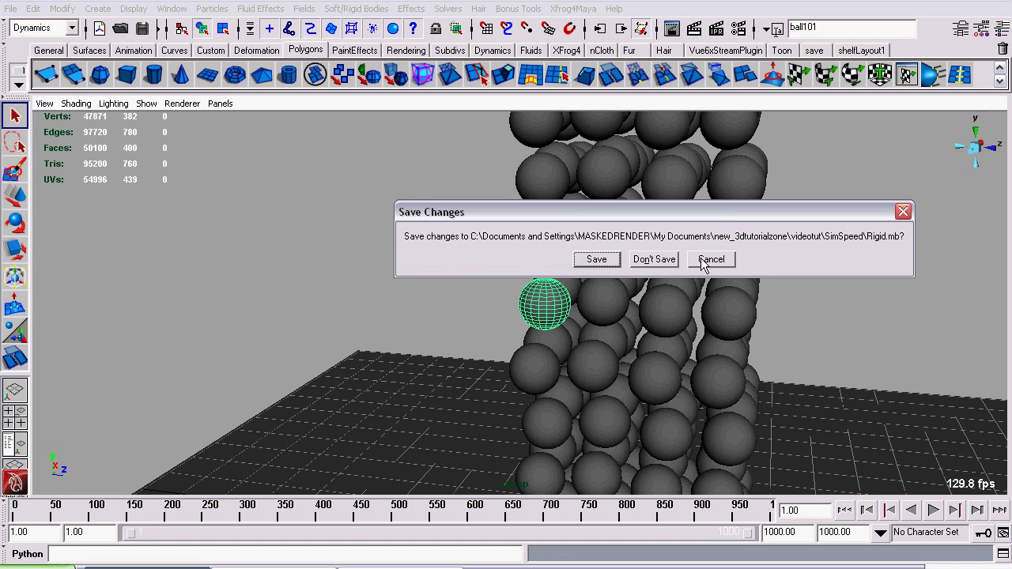
left_click(656, 258)
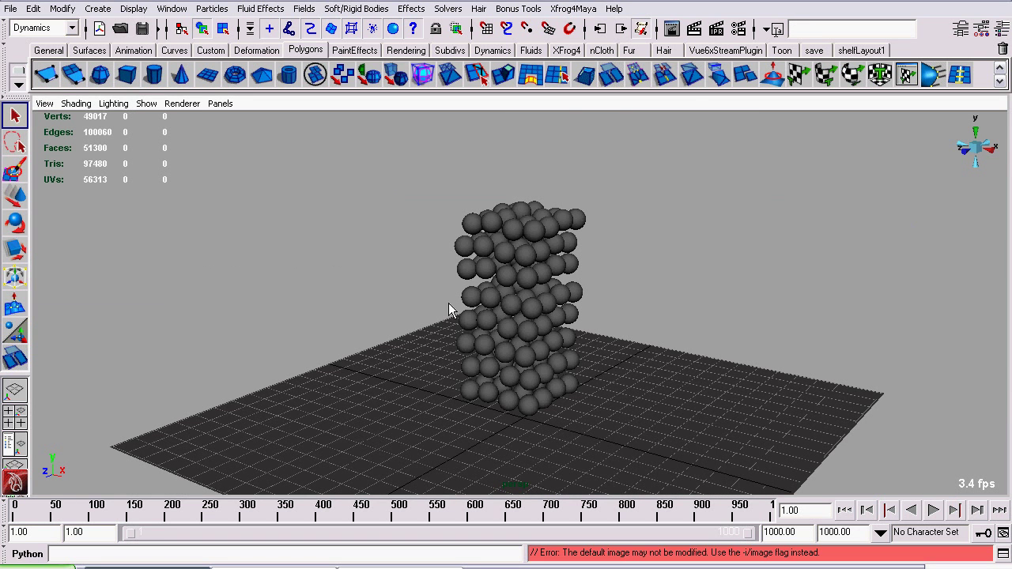
Make the floor a passive rigid body and clear the selection
left_click(377, 440)
left_click(356, 8)
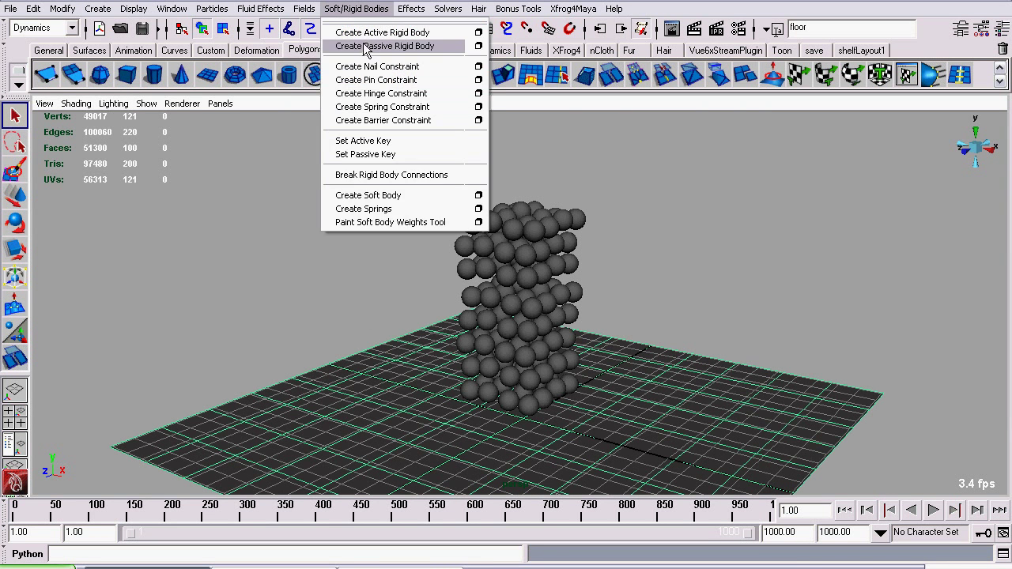
left_click(366, 46)
left_click(295, 194)
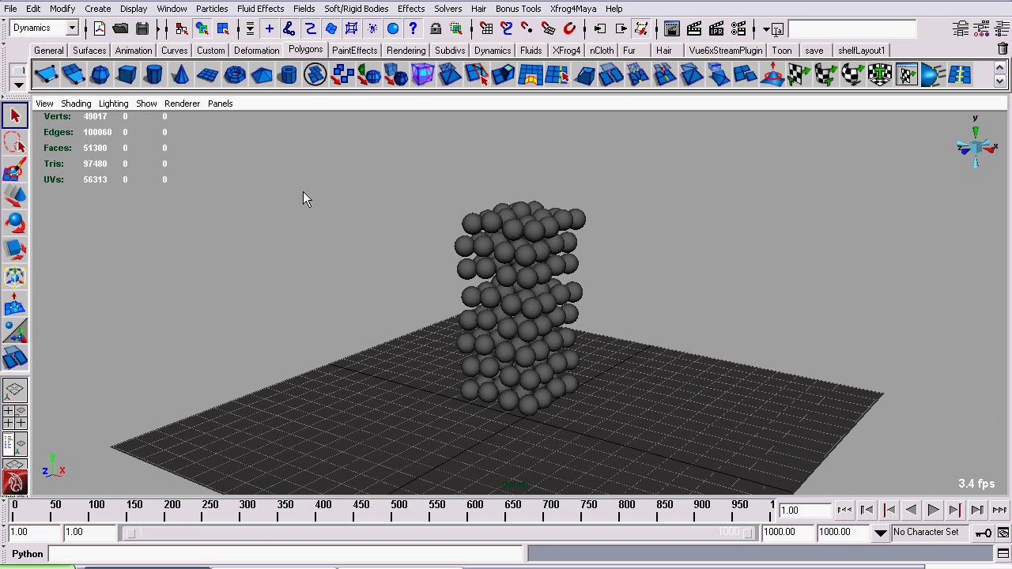
Make all the balls, excluding the floor, active rigid bodies with the stand-in set to Sphere
left_click_drag(296, 193, 654, 436)
left_click_drag(391, 325, 333, 502, "shift")
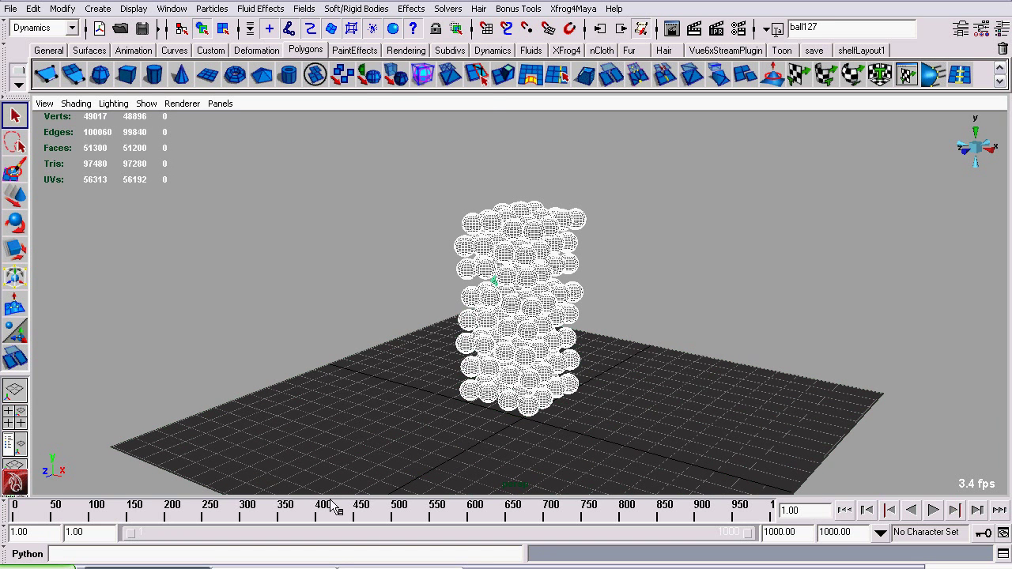
left_click(356, 9)
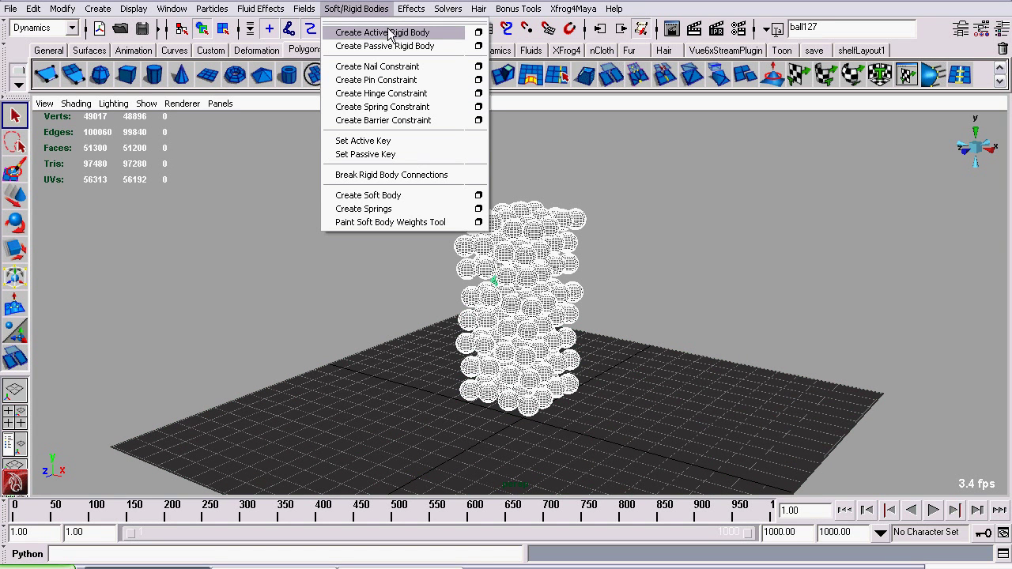
left_click(478, 32)
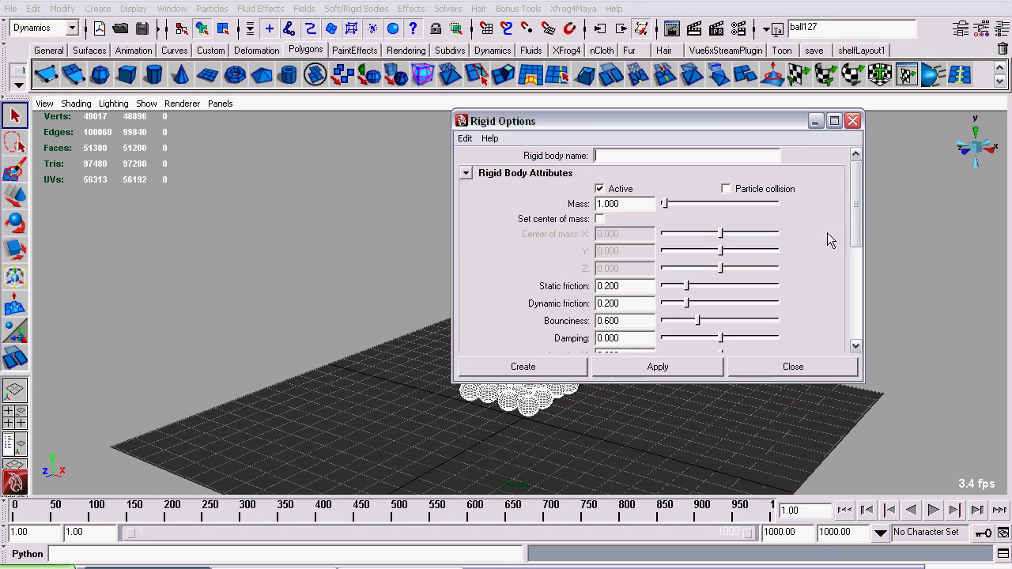
left_click_drag(856, 173, 840, 299)
left_click(475, 333)
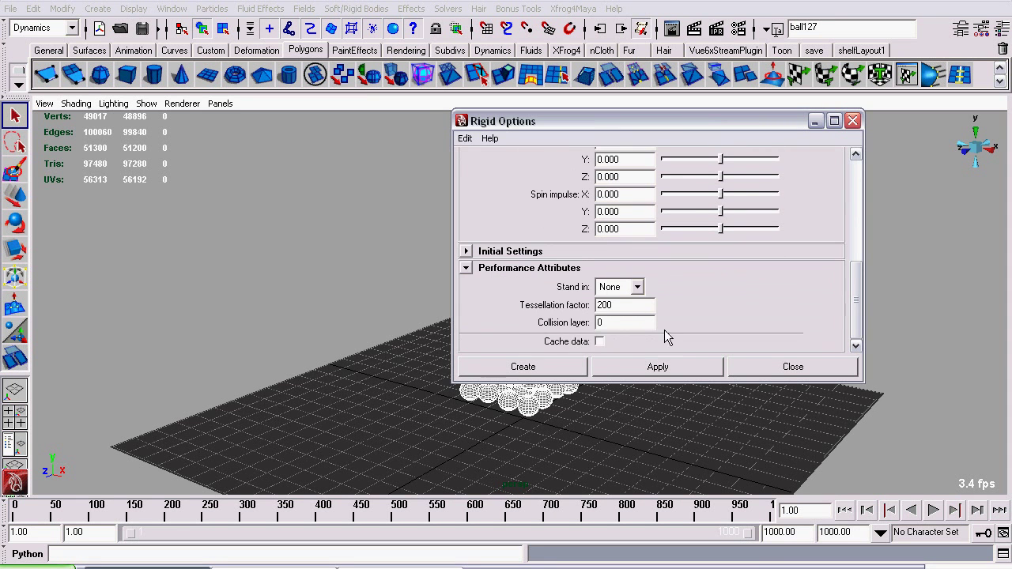
left_click(634, 298)
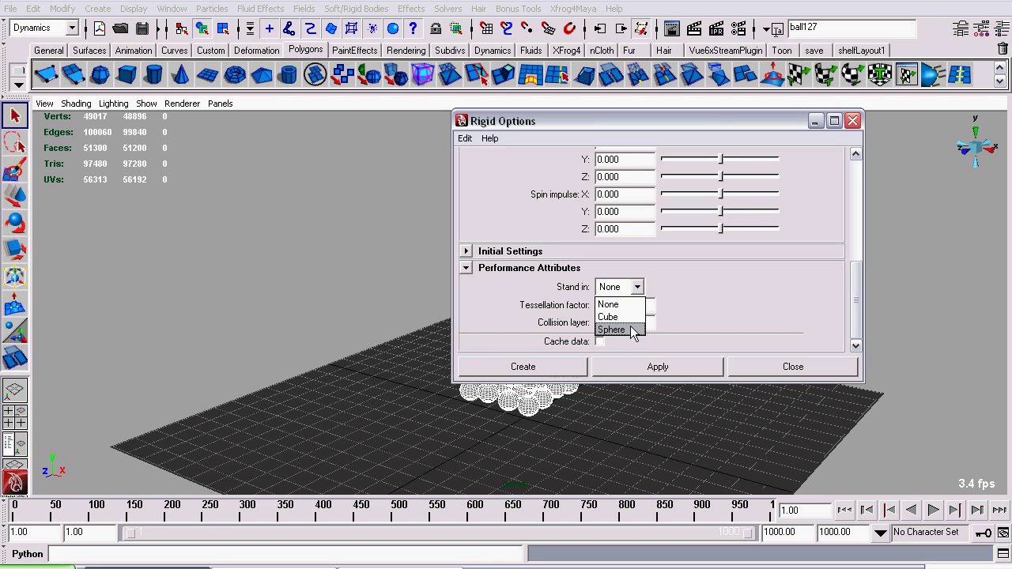
left_click(614, 330)
left_click(657, 367)
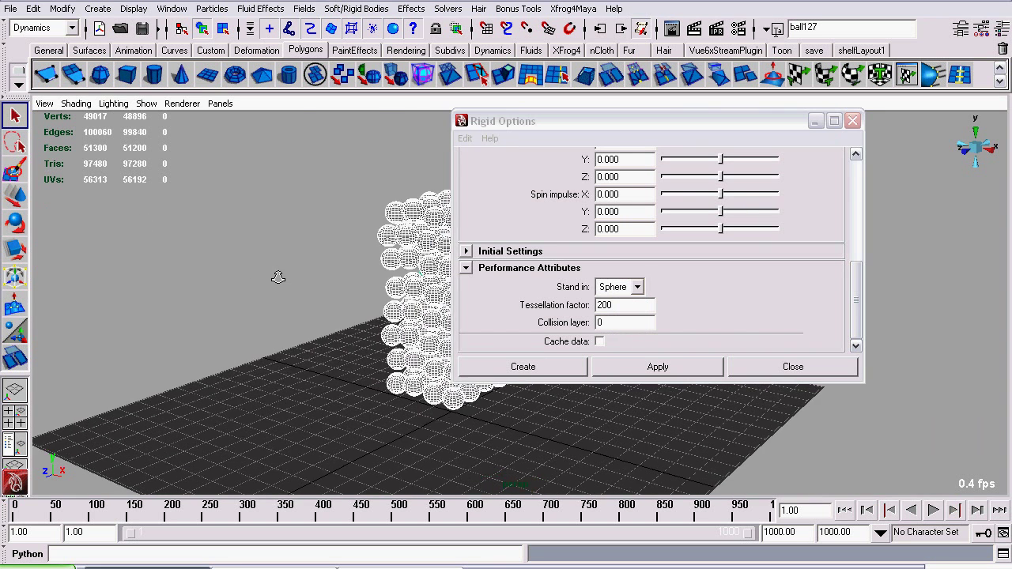
Examine the wireframe geometry of the selected balls up close and across the whole stack
middle_click_drag(317, 261, 393, 314, "alt")
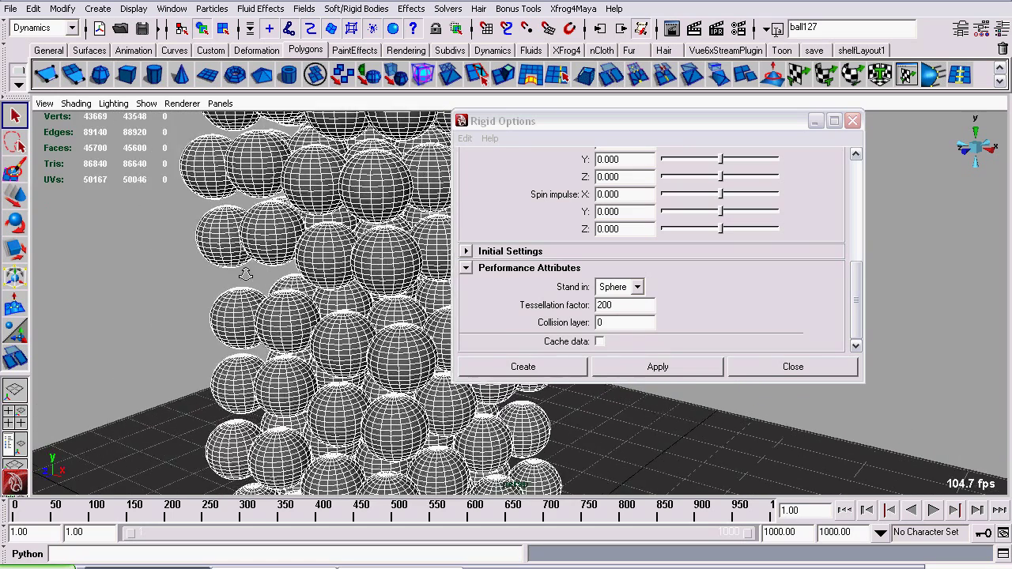
scroll(393, 315, "up", 4)
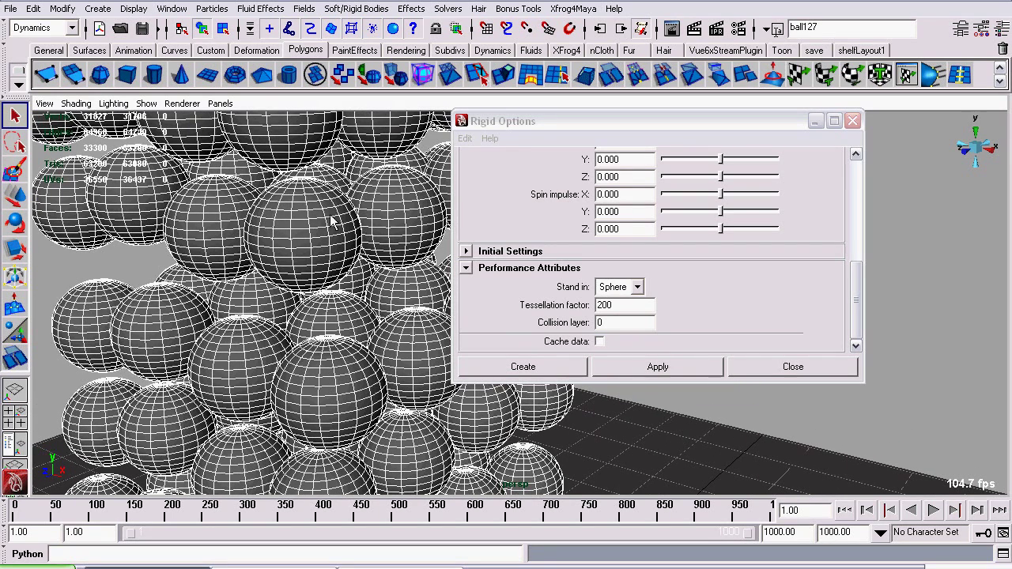
right_click_drag(344, 268, 152, 225, "alt")
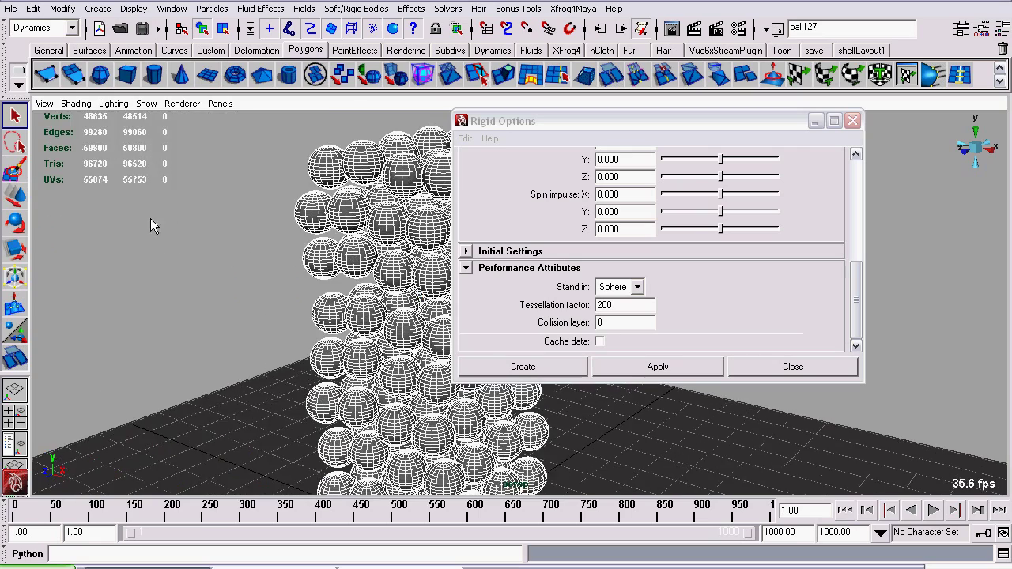
right_click_drag(323, 260, 183, 195, "alt")
scroll(214, 228, "down", 10)
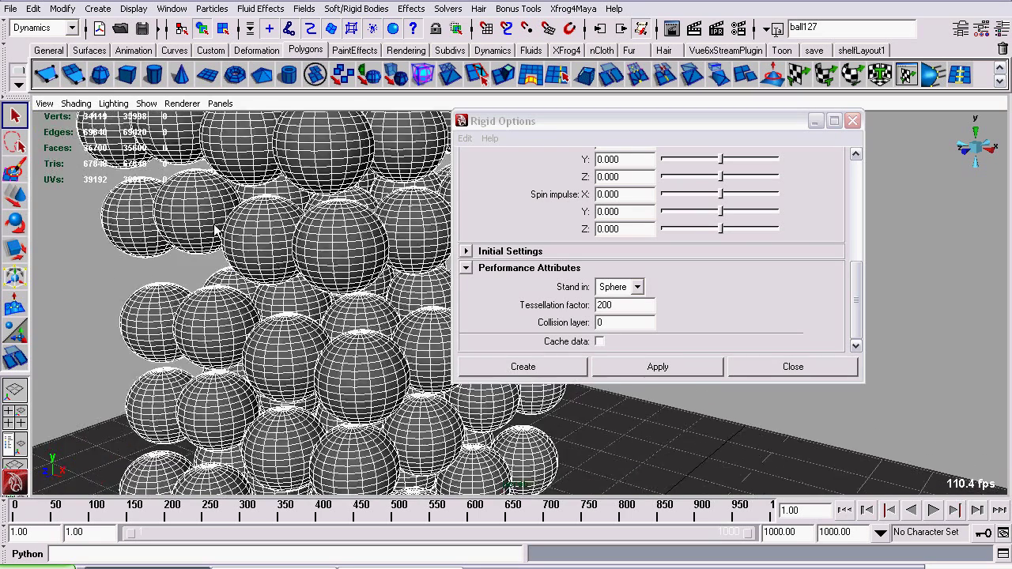
middle_click_drag(242, 300, 256, 231, "alt")
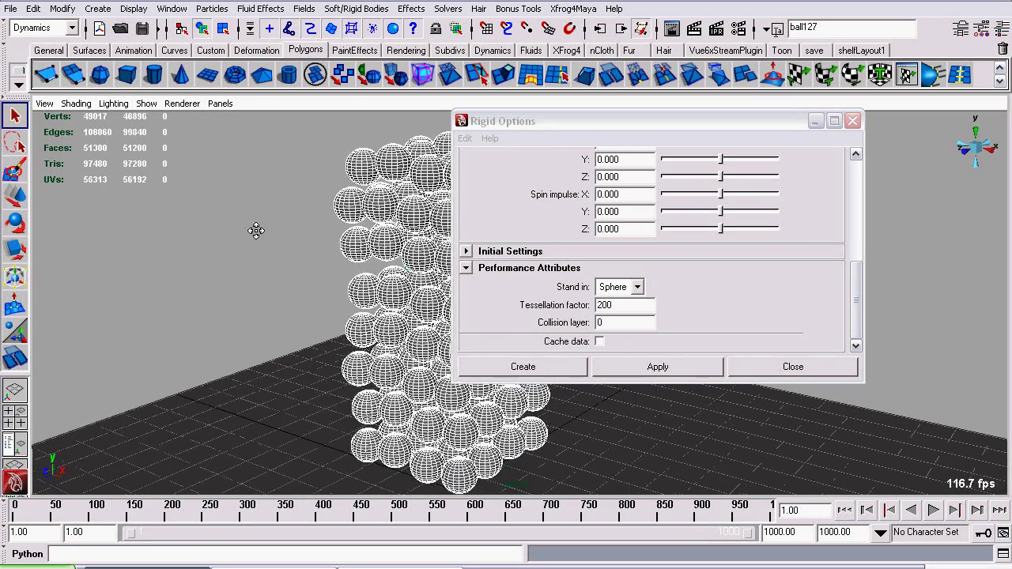
left_click_drag(255, 230, 287, 259, "alt")
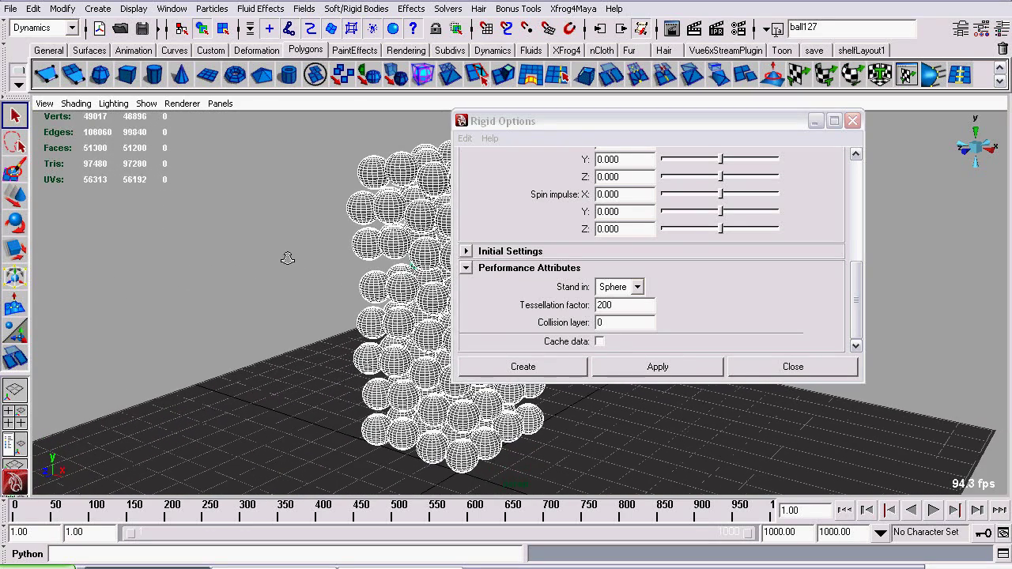
Create the rigid bodies on the selected balls, add a gravity field to them, and clear the selection
left_click(524, 367)
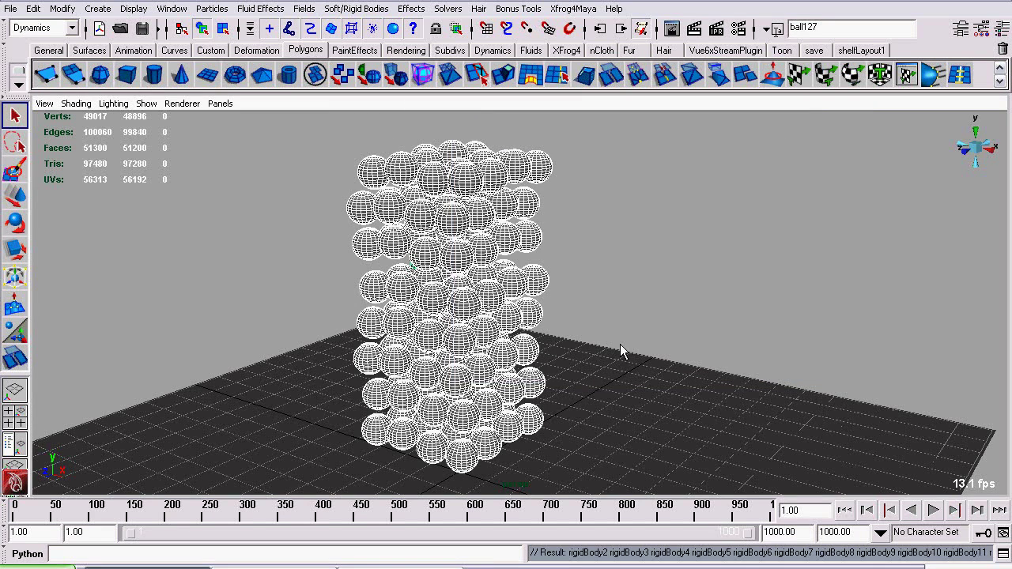
left_click_drag(654, 359, 570, 361, "alt")
right_click_drag(570, 361, 404, 365, "alt")
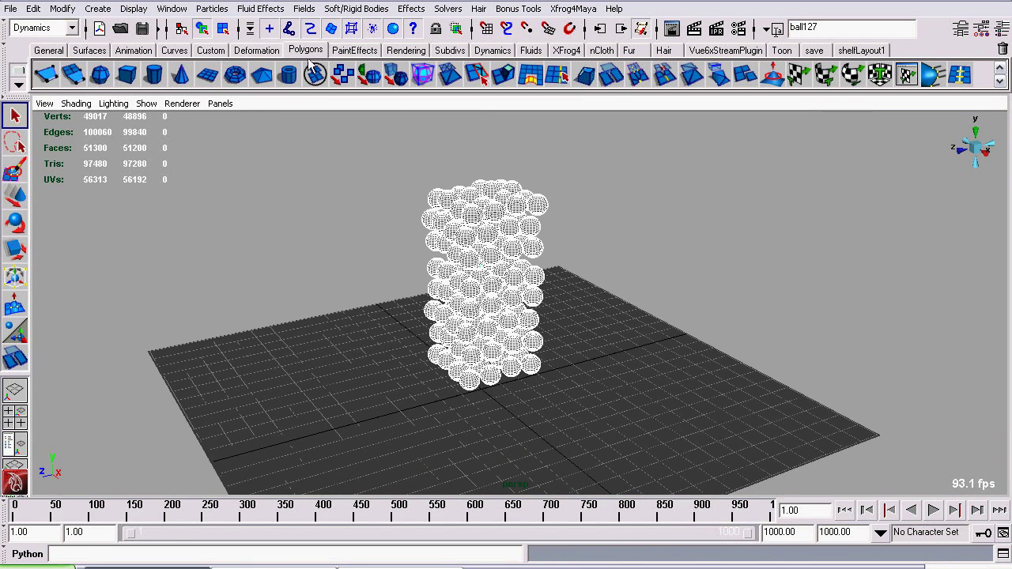
left_click(306, 9)
left_click(317, 60)
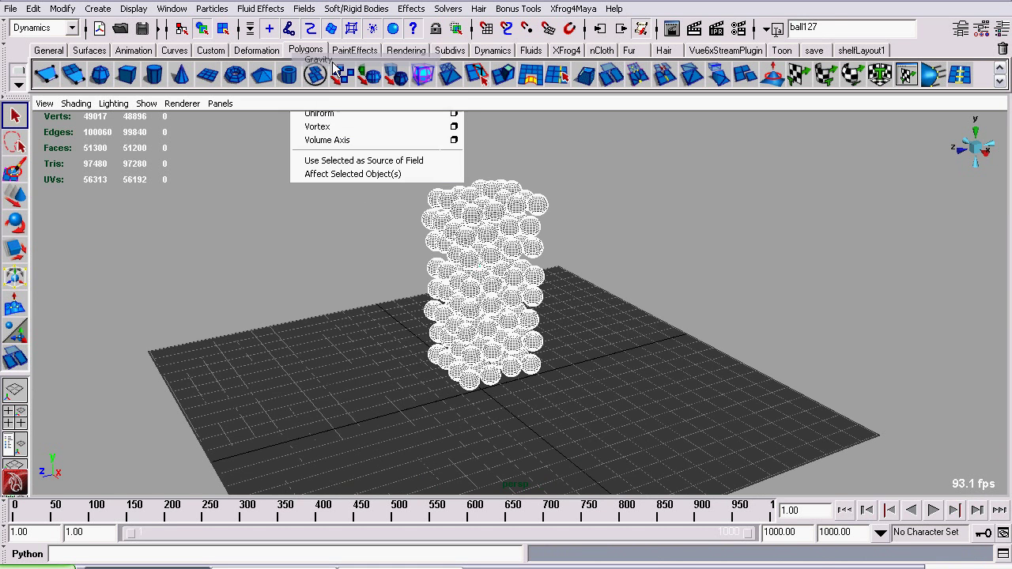
left_click(707, 245)
middle_click_drag(507, 397, 484, 291, "alt")
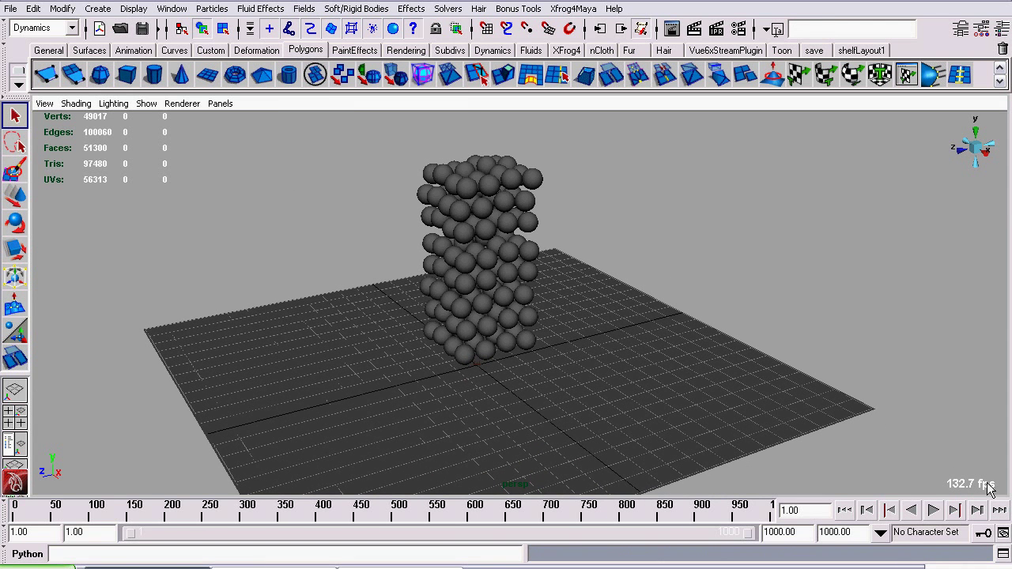
Play the ball simulation while viewing the whole floor, stop it, and rewind to the first frame
left_click(933, 510)
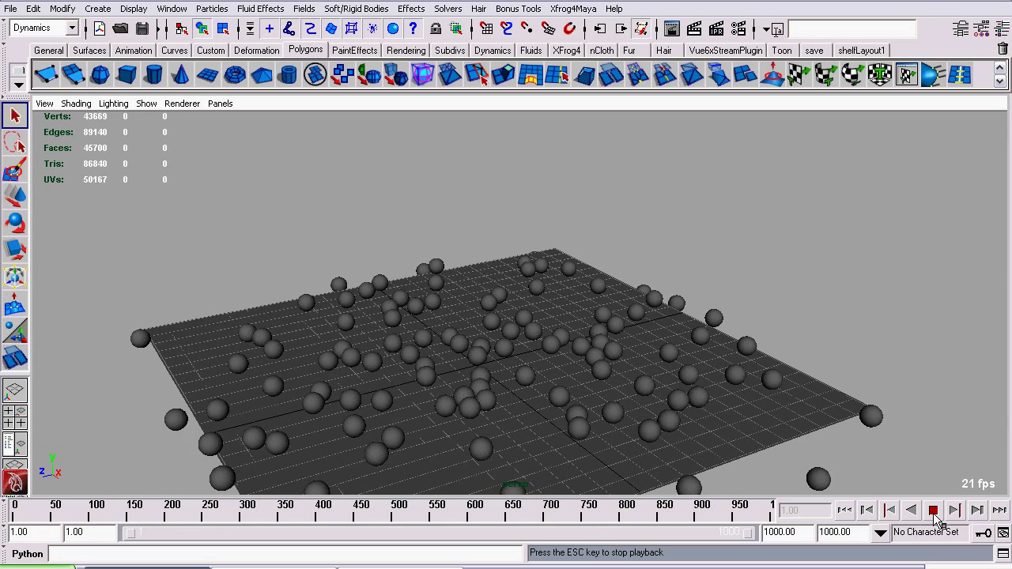
right_click_drag(756, 441, 481, 414, "alt")
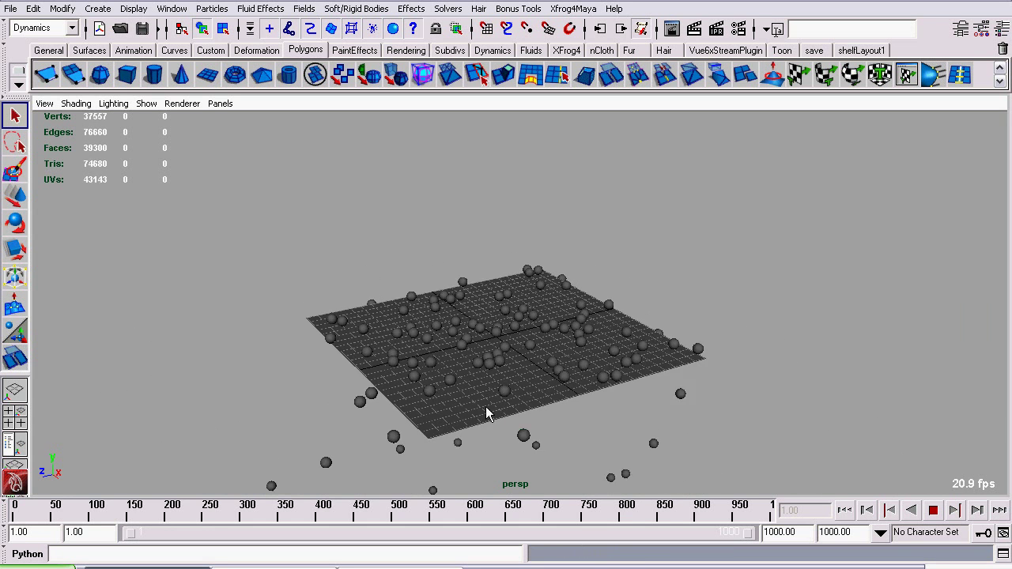
scroll(484, 411, "up", 3)
left_click_drag(457, 378, 450, 379, "alt")
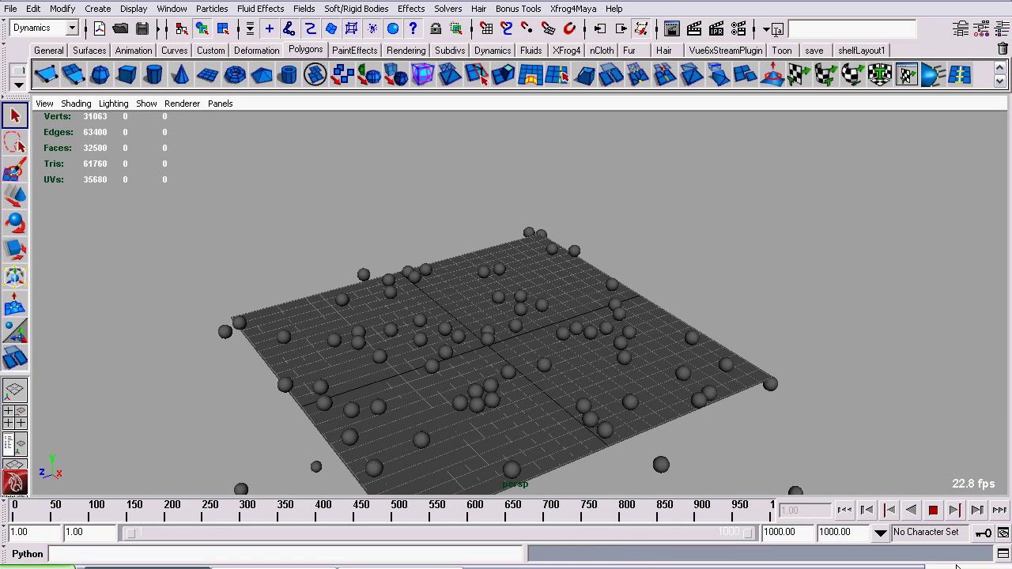
left_click(933, 510)
left_click(845, 510)
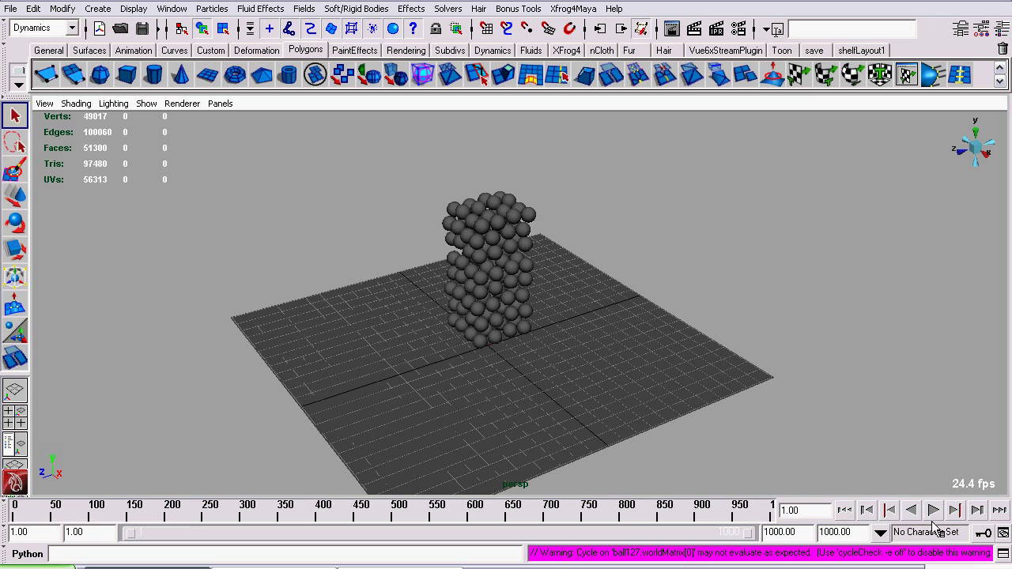
Replay the ball simulation, stop it partway, and inspect the scattered balls from above and from the side
left_click(933, 510)
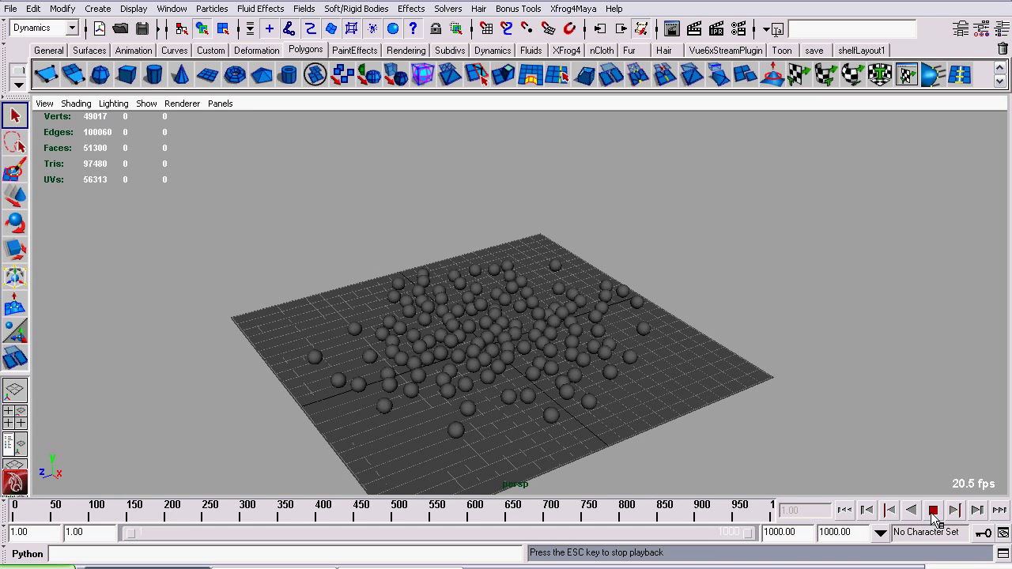
left_click(933, 513)
left_click_drag(264, 302, 462, 373, "alt")
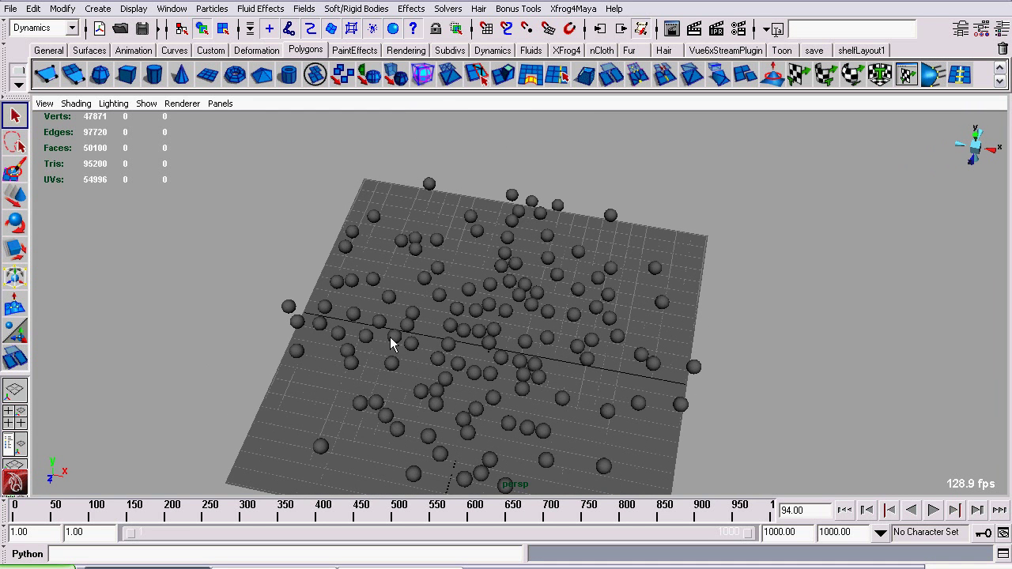
left_click_drag(390, 339, 134, 226, "alt")
middle_click_drag(363, 328, 401, 339, "alt")
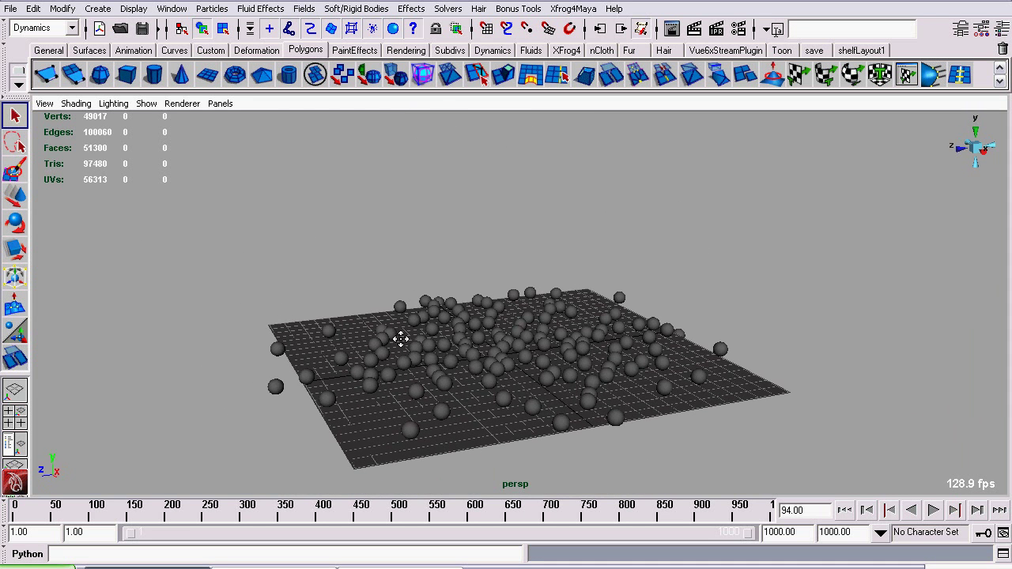
scroll(400, 339, "up", 1)
Open the recent scene Lock.mb from the SimSpeed folder without saving the changes to Rigid.mb
left_click(11, 11)
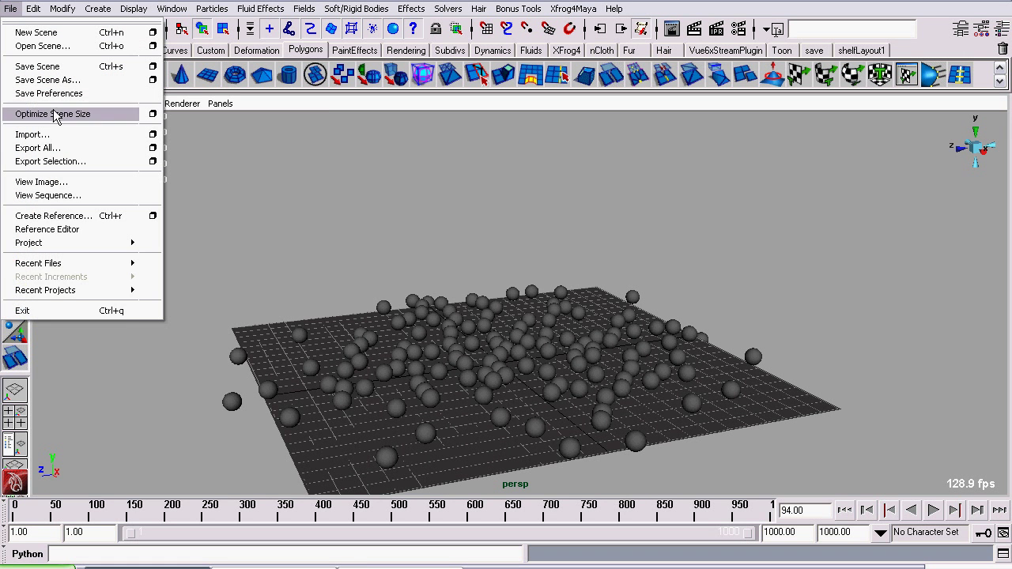
mouse_move(124, 263)
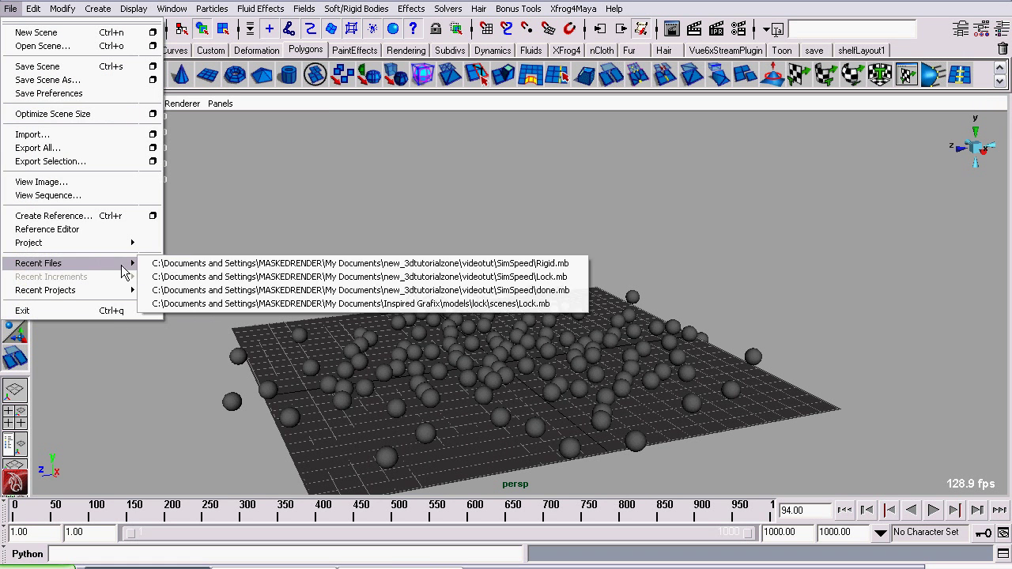
left_click(310, 279)
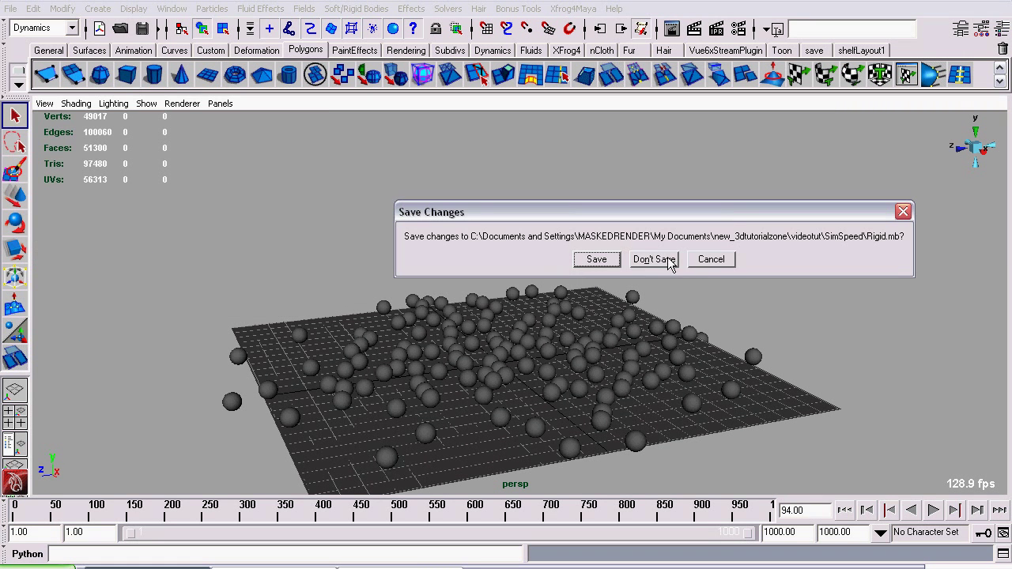
left_click(653, 259)
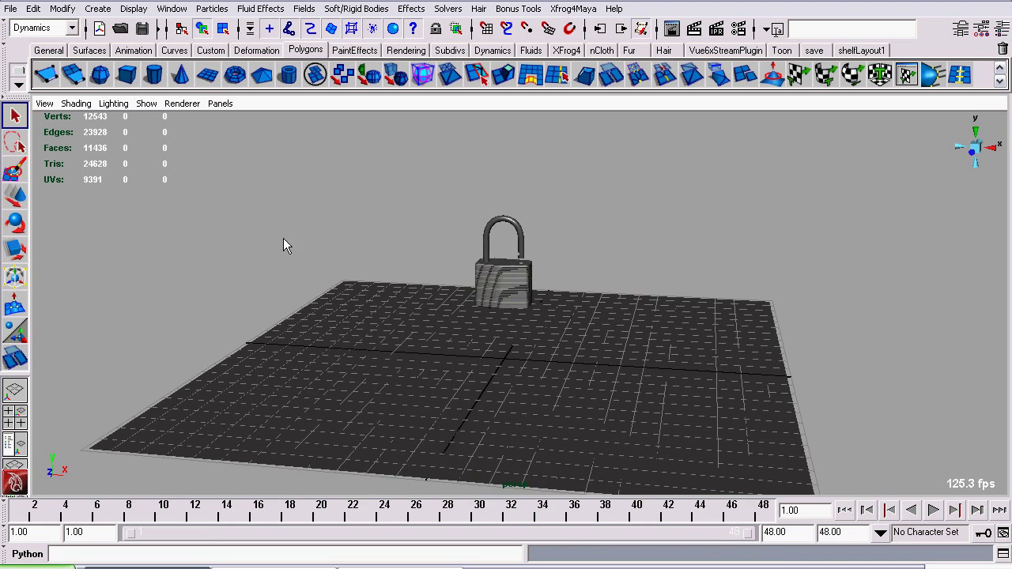
Select all the parts of the padlock, leaving out the floor plane
left_click_drag(283, 239, 394, 264, "alt")
scroll(389, 264, "up", 5)
middle_click_drag(333, 357, 329, 465, "alt")
scroll(423, 373, "up", 7)
scroll(413, 354, "down", 8)
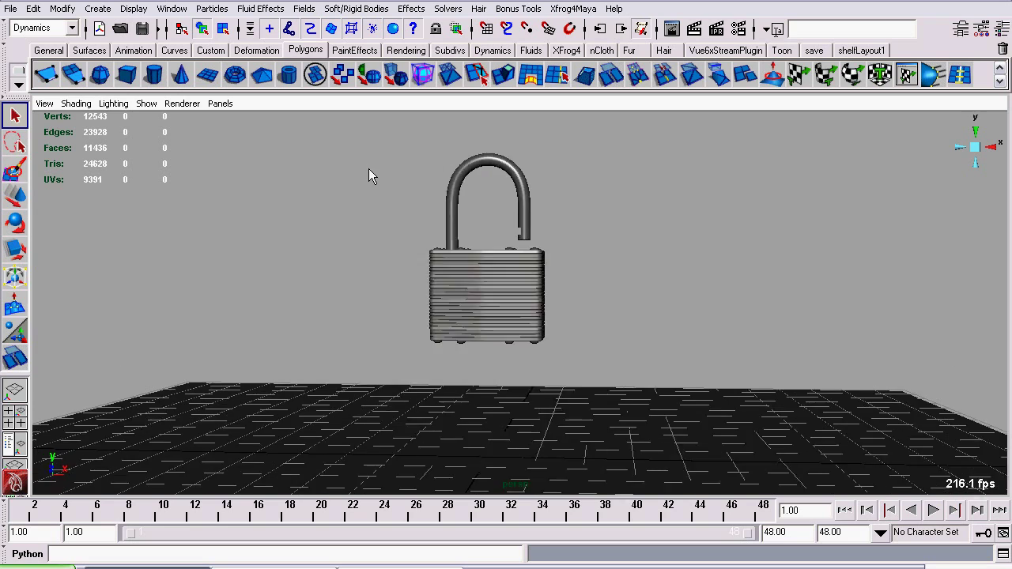
left_click_drag(621, 376, 617, 370)
Examine the selected padlock's wireframe geometry up close, from several angles, and at a distance above the floor
scroll(474, 328, "up", 5)
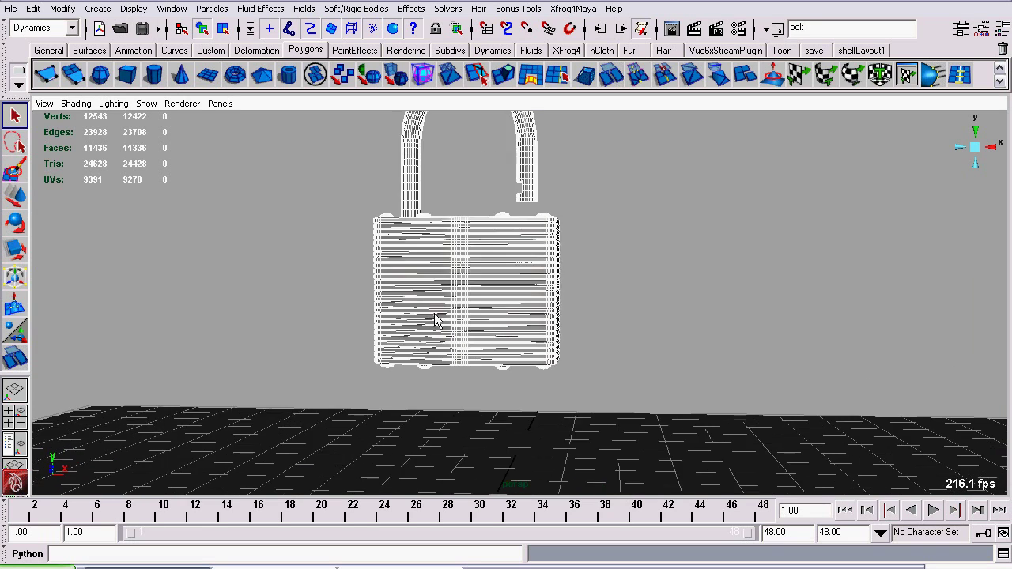
left_click_drag(434, 316, 283, 423, "alt")
right_click_drag(236, 325, 330, 335, "alt")
left_click_drag(330, 338, 416, 221, "alt")
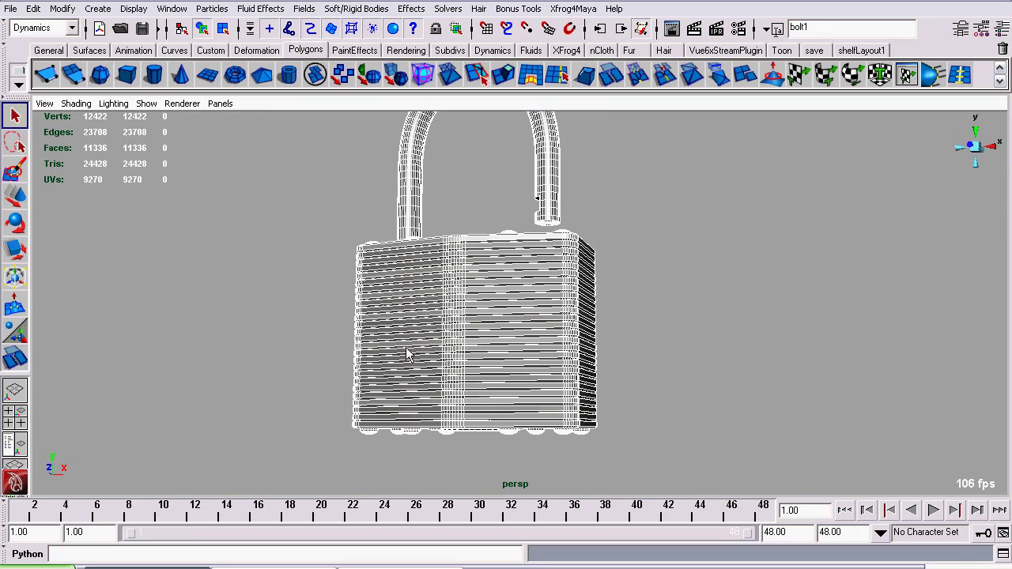
right_click_drag(411, 348, 306, 298, "alt")
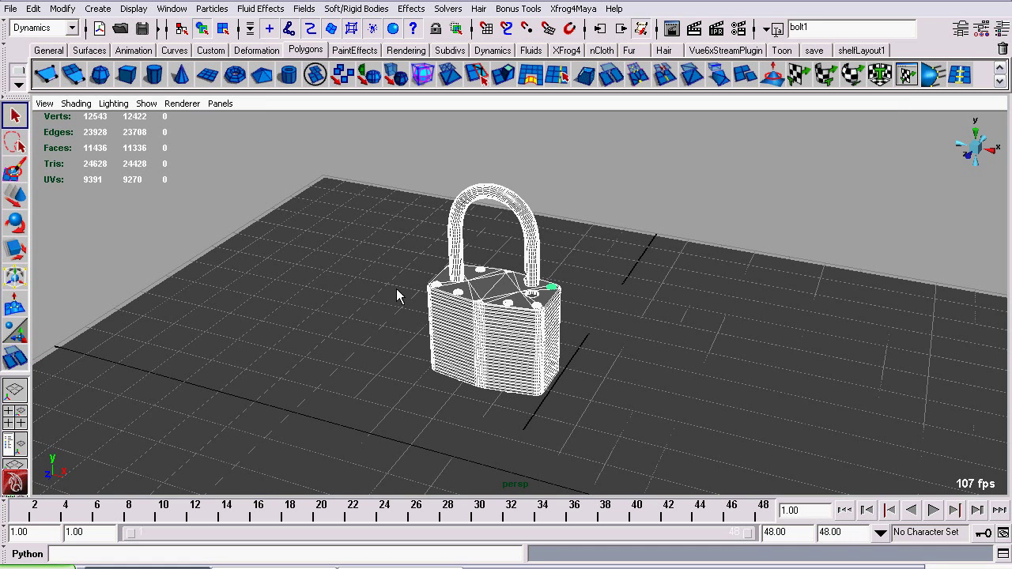
right_click_drag(397, 296, 146, 347, "alt")
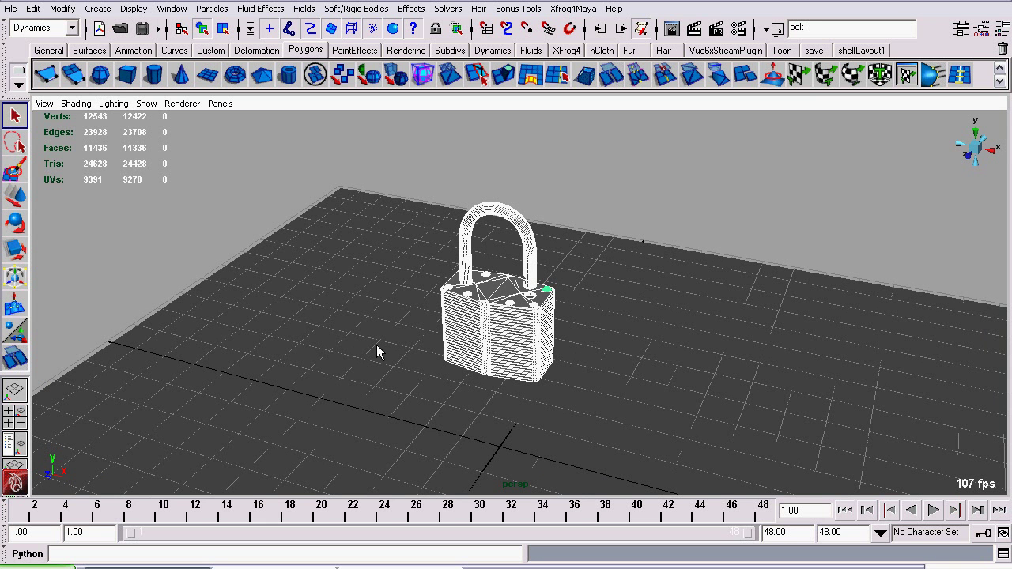
left_click_drag(427, 373, 435, 290, "alt")
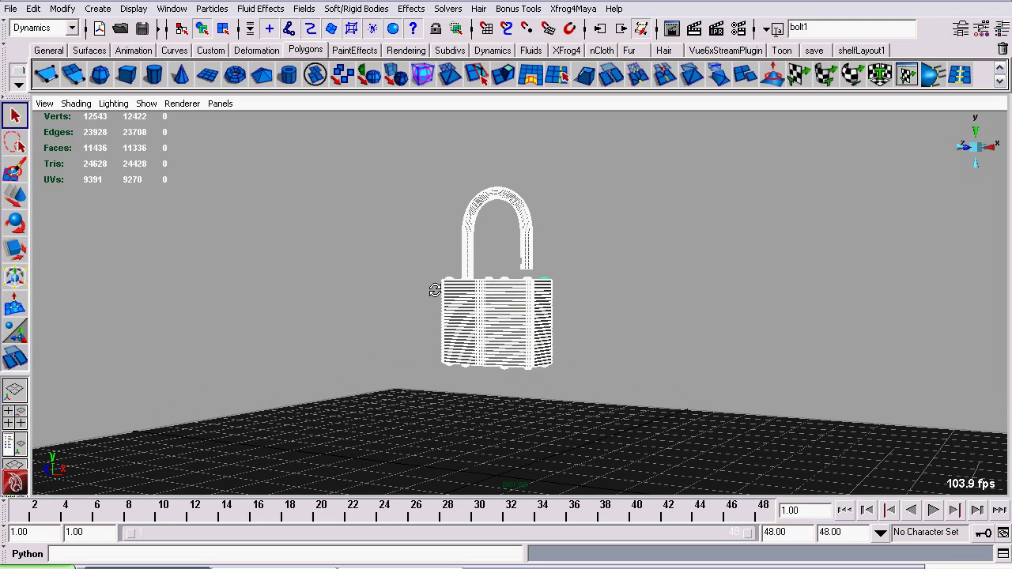
scroll(432, 292, "down", 4)
middle_click_drag(367, 381, 371, 256, "alt")
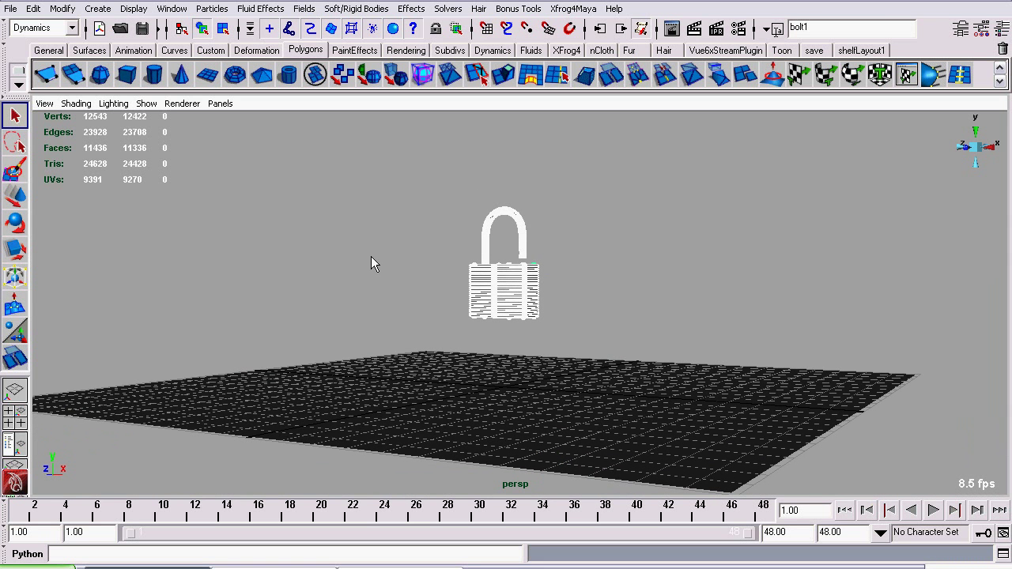
Combine the selected padlock parts into a single polygon mesh and delete all construction history in the scene
left_click(59, 28)
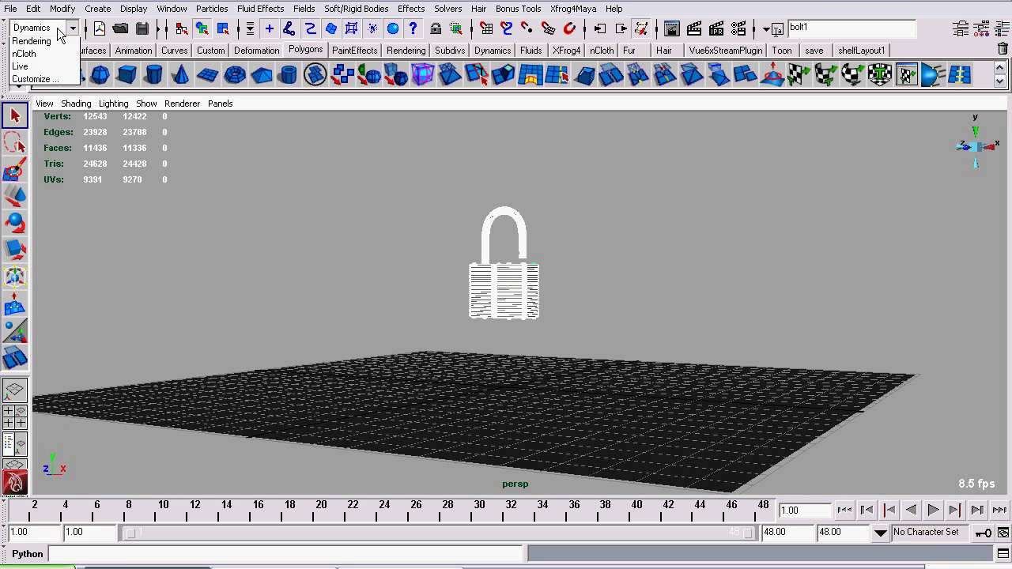
left_click(32, 55)
left_click(238, 8)
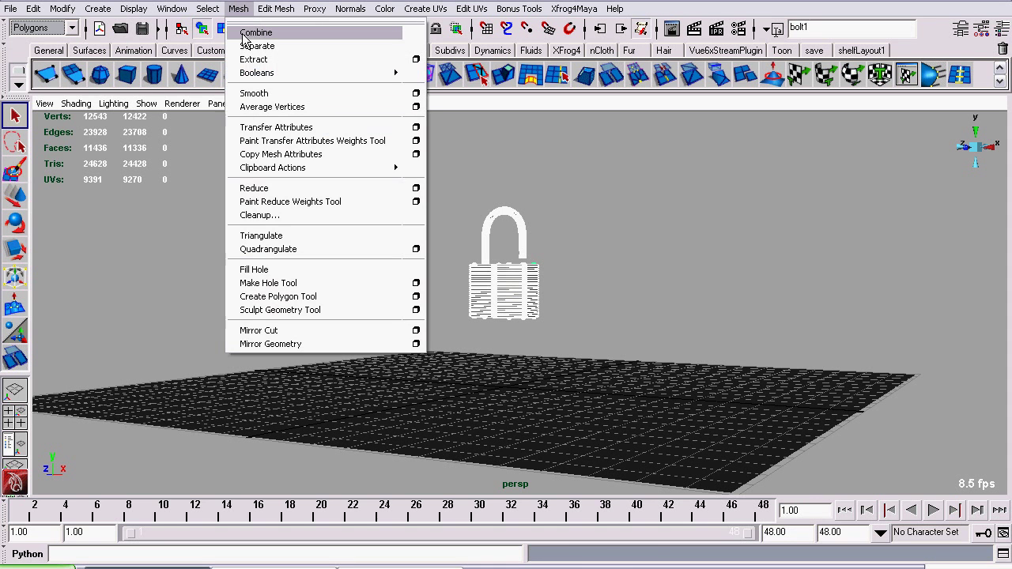
left_click(252, 35)
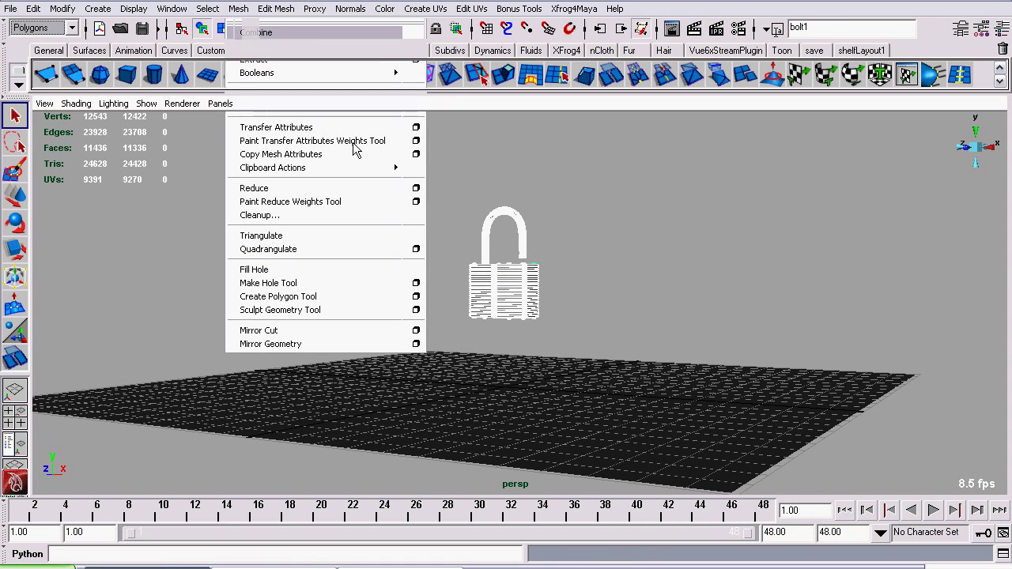
left_click(34, 9)
mouse_move(170, 190)
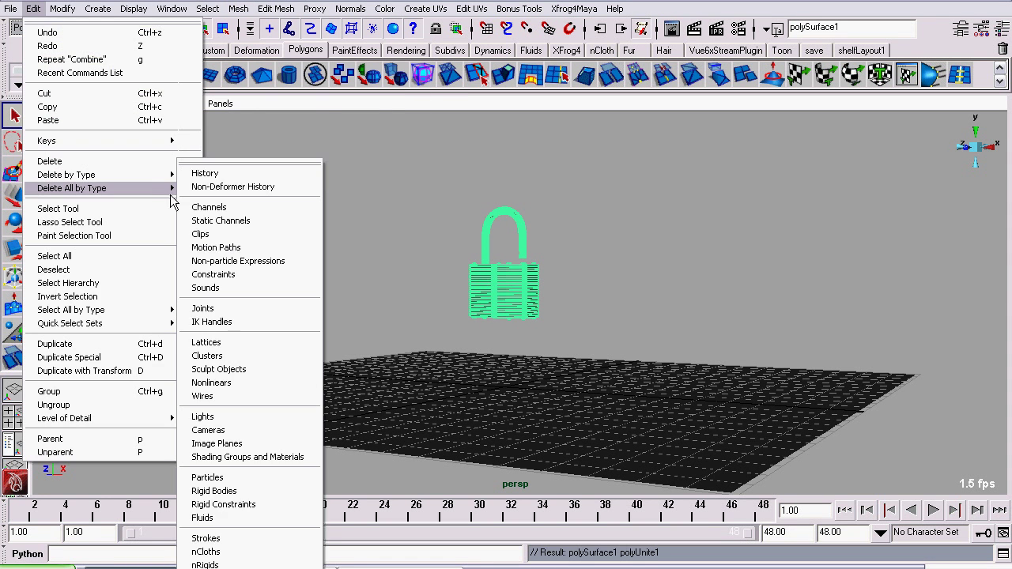
left_click(258, 177)
Make the floor plane a passive rigid body using reset default rigid options
left_click_drag(416, 313, 371, 345, "alt")
left_click(471, 395)
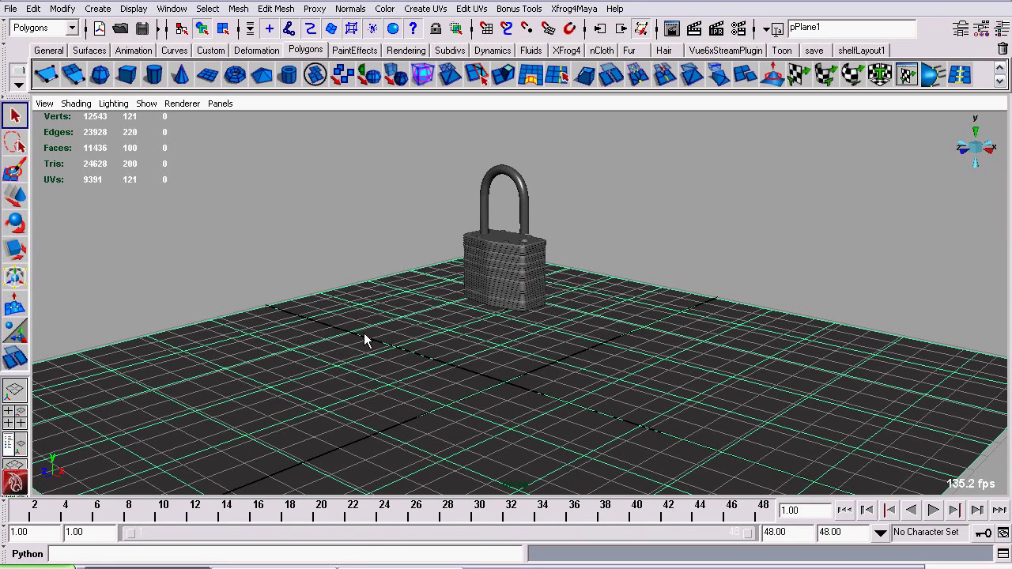
left_click(35, 29)
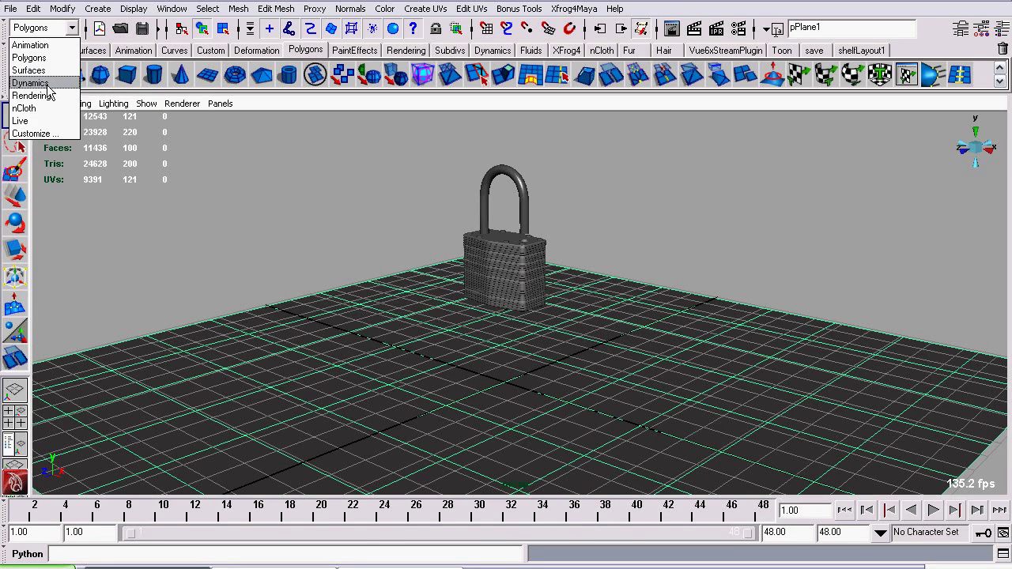
left_click(32, 96)
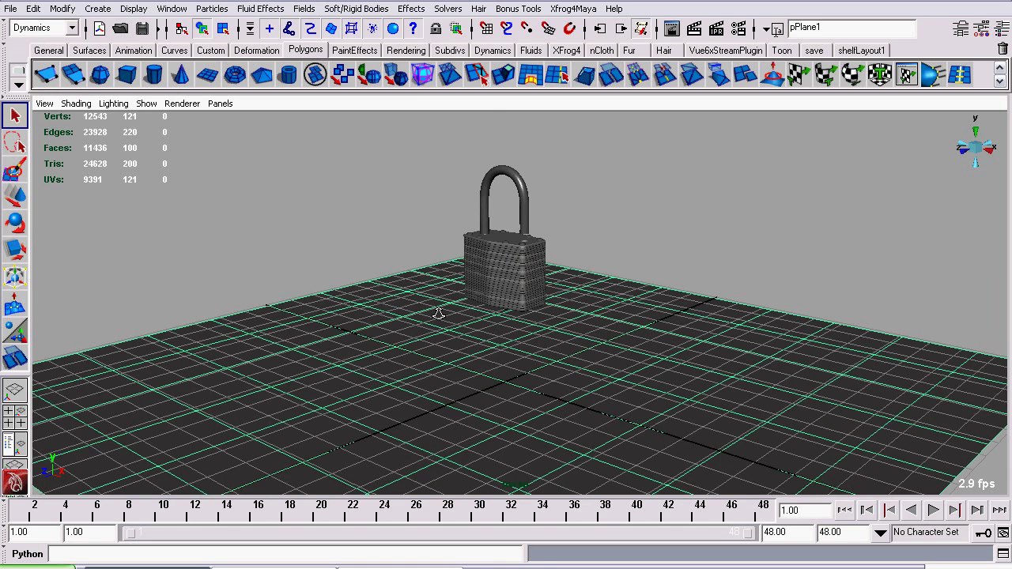
scroll(439, 314, "down", 1)
left_click(355, 9)
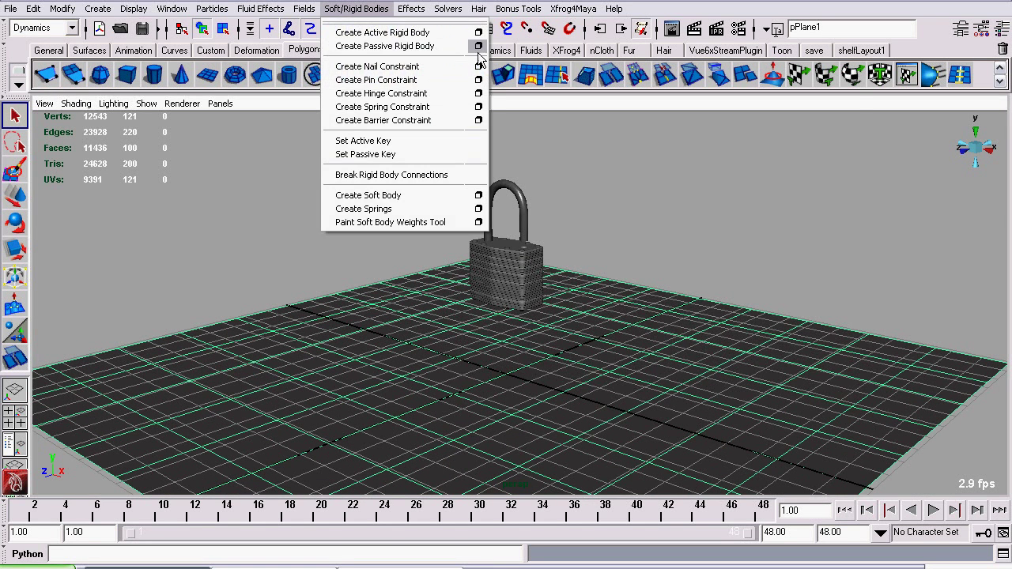
left_click(478, 45)
left_click(465, 139)
left_click(471, 167)
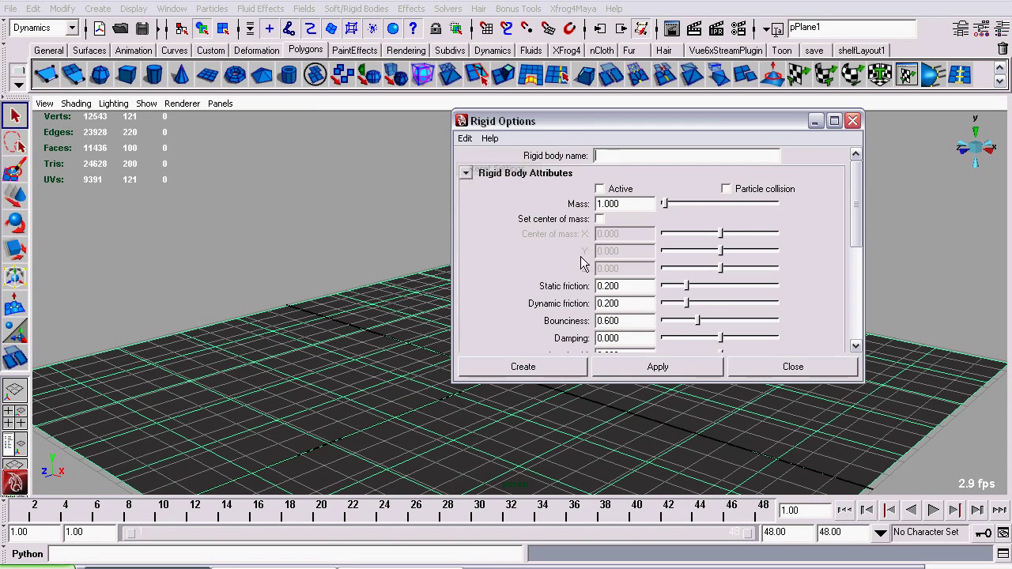
left_click(522, 369)
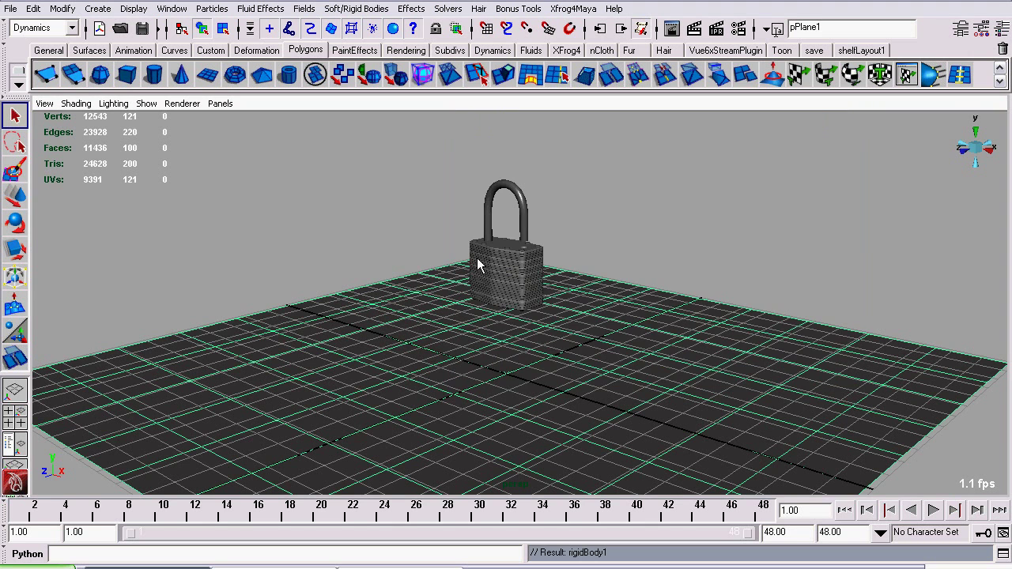
Select the combined padlock mesh and inspect its wireframe from above and from the front
left_click_drag(477, 257, 548, 208, "alt")
left_click(480, 255)
scroll(409, 203, "up", 5)
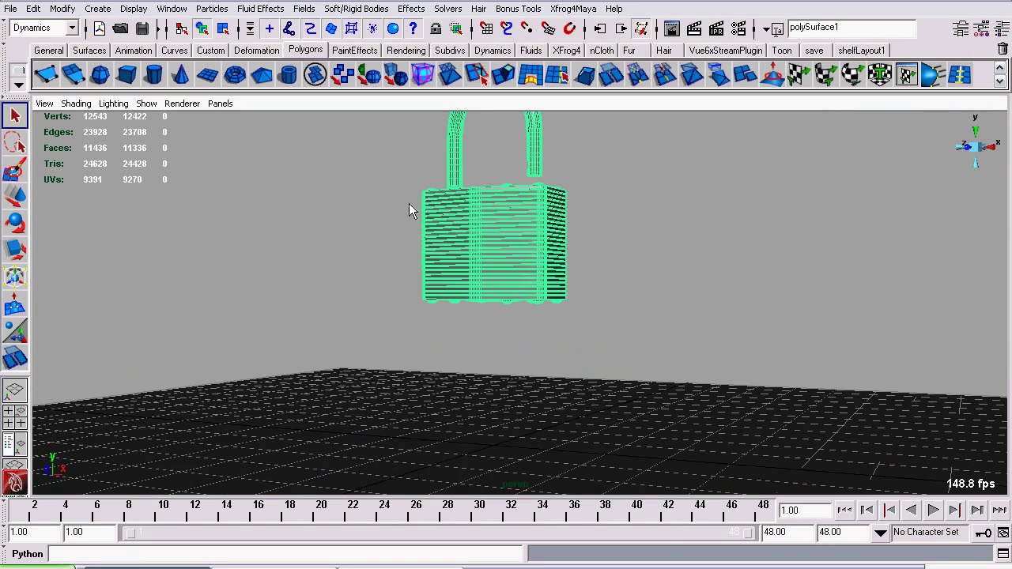
left_click_drag(408, 203, 538, 343, "alt")
middle_click_drag(376, 258, 395, 411, "alt")
scroll(396, 409, "up", 4)
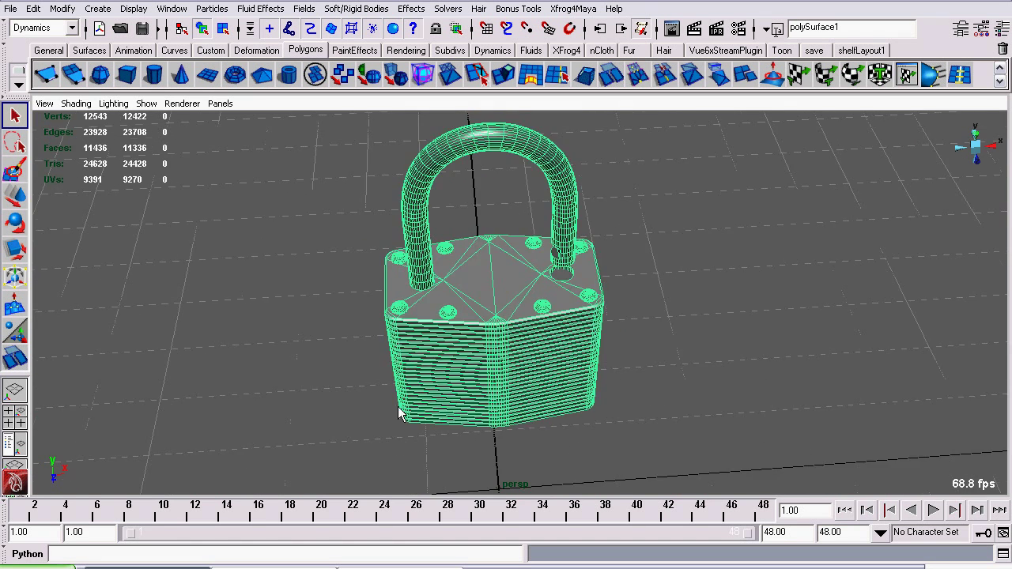
left_click_drag(399, 412, 447, 114, "alt")
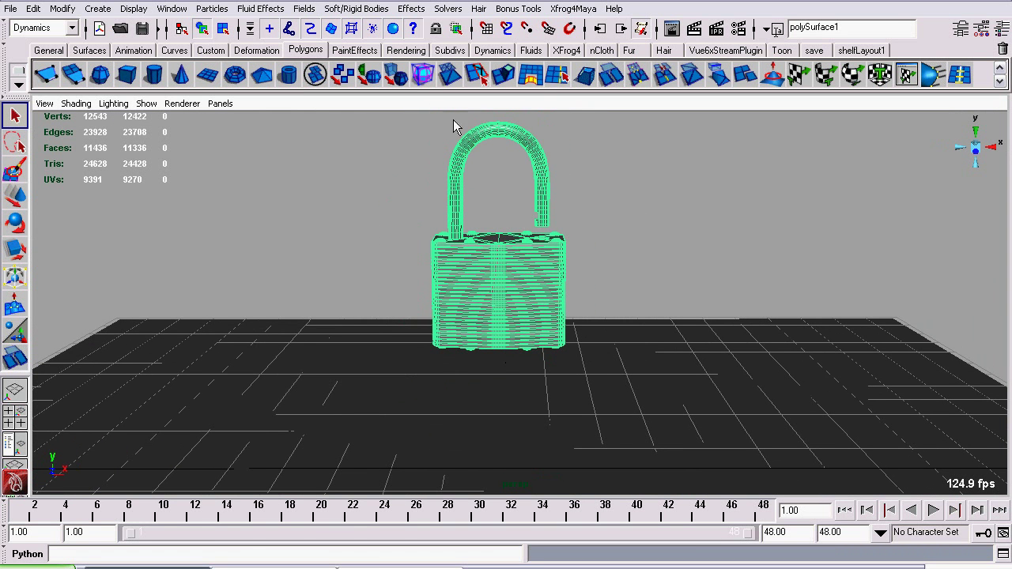
Make the padlock mesh an active rigid body with its performance stand-in set to Cube
left_click(355, 8)
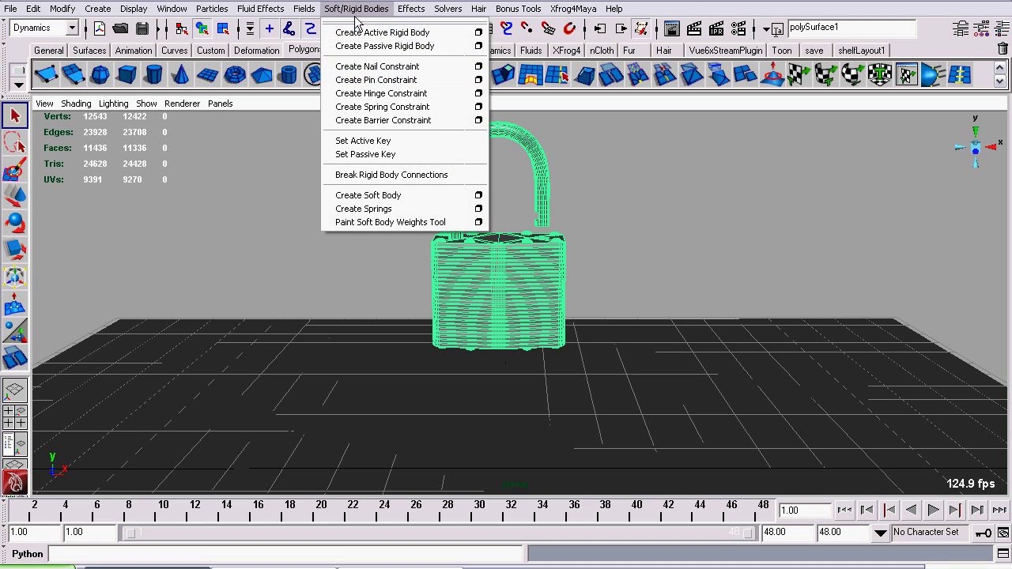
left_click(479, 32)
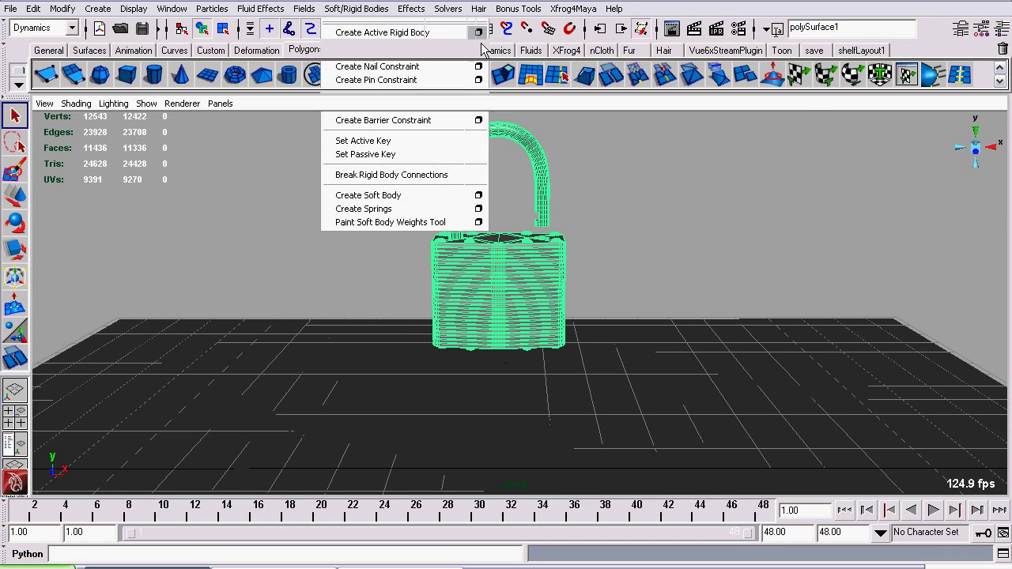
scroll(759, 245, "down", 5)
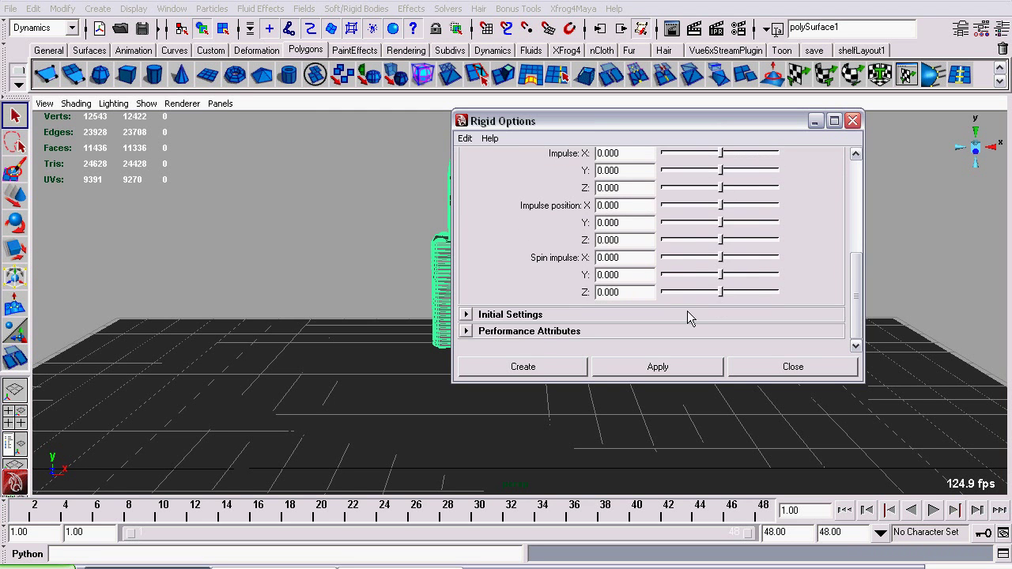
left_click(496, 332)
scroll(857, 254, "down", 3)
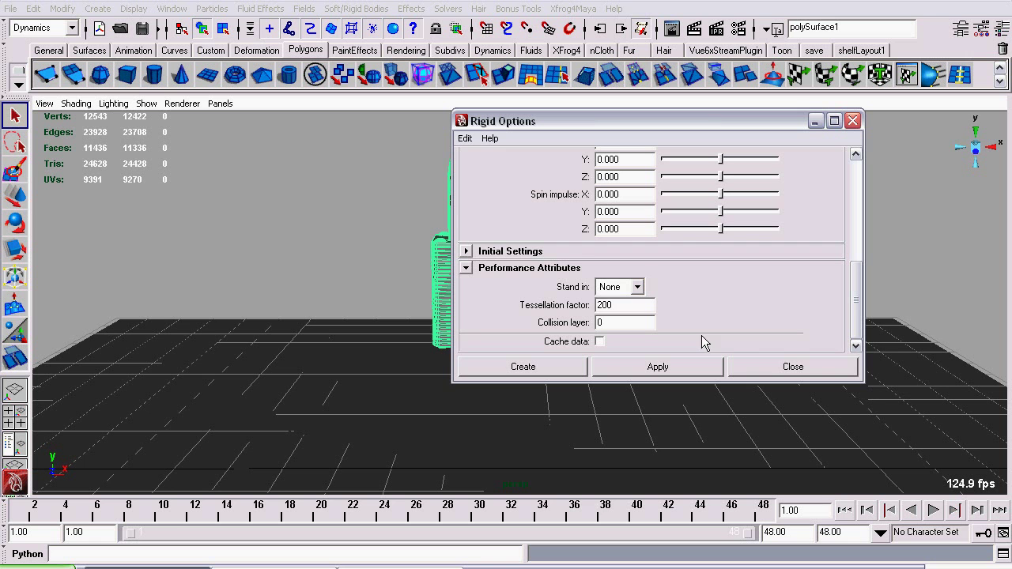
left_click(615, 287)
left_click(608, 316)
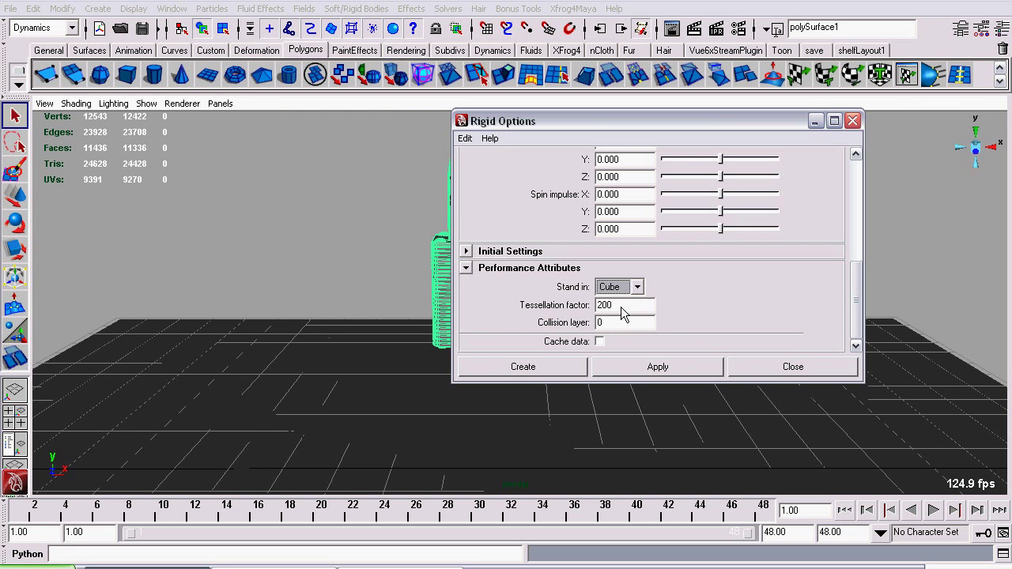
left_click(522, 367)
Extend the timeline's playback end to frame 100
left_click_drag(559, 362, 510, 332, "alt")
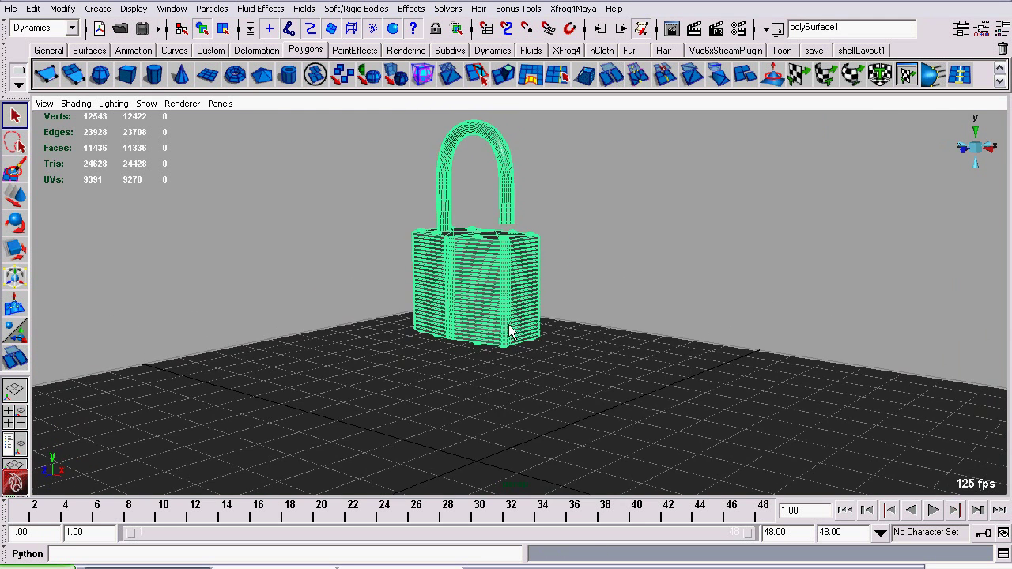
scroll(510, 332, "down", 3)
left_click_drag(784, 535, 639, 504)
type("1")
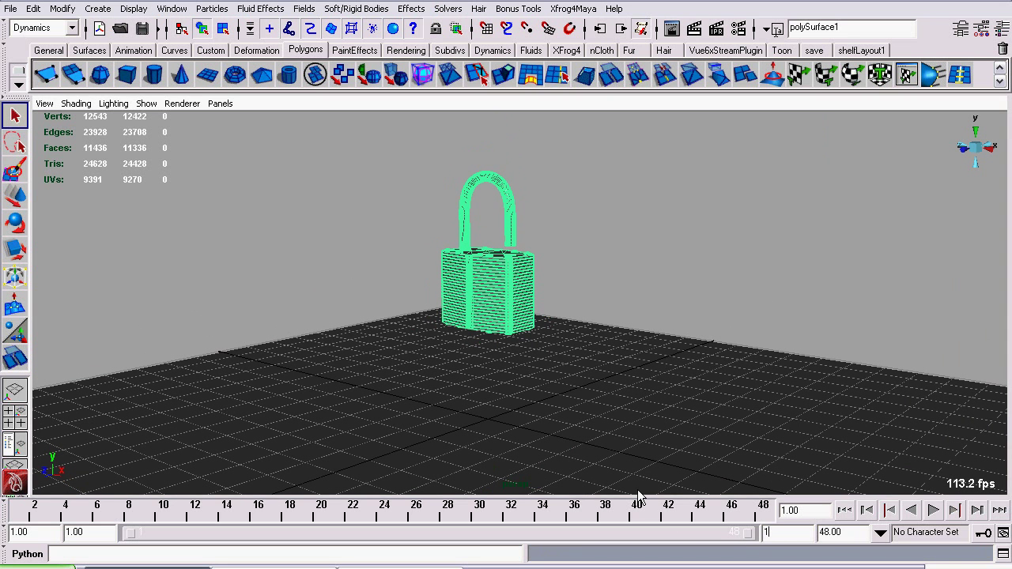
type("00")
key("Return")
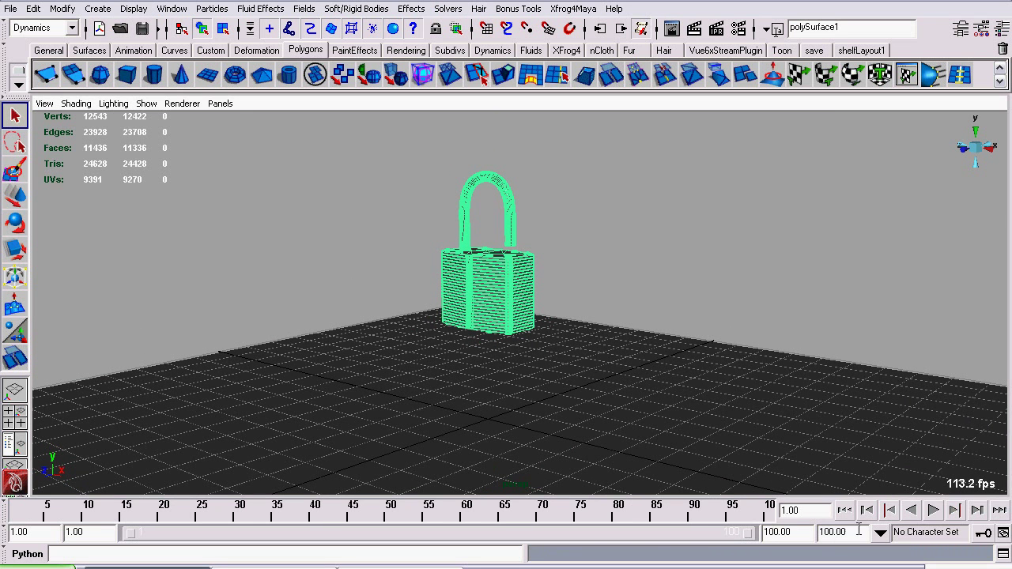
Play the timeline briefly, rewind to frame 1, and add a gravity field to the selected padlock
left_click(934, 510)
left_click(934, 510)
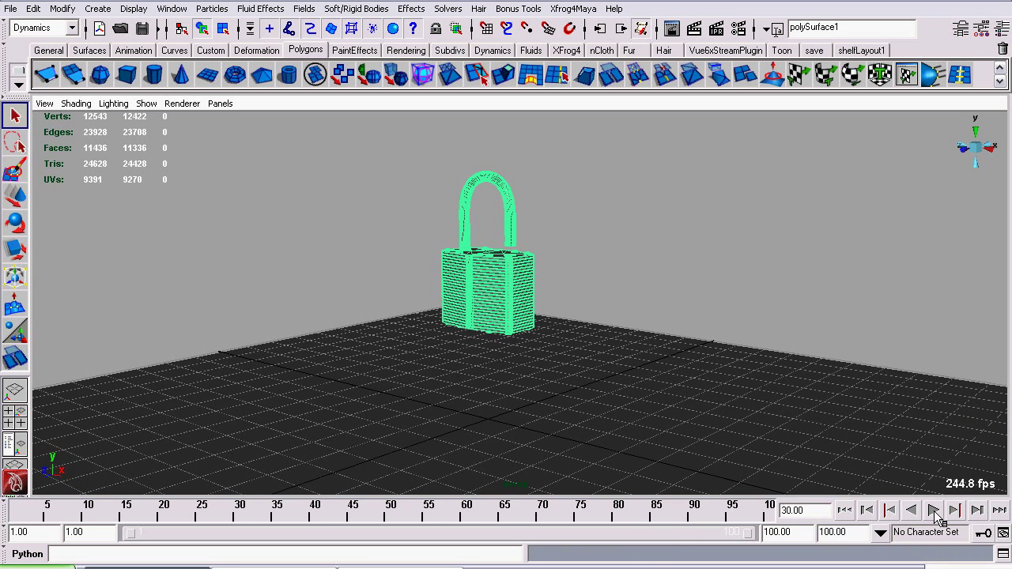
left_click(845, 511)
left_click(304, 9)
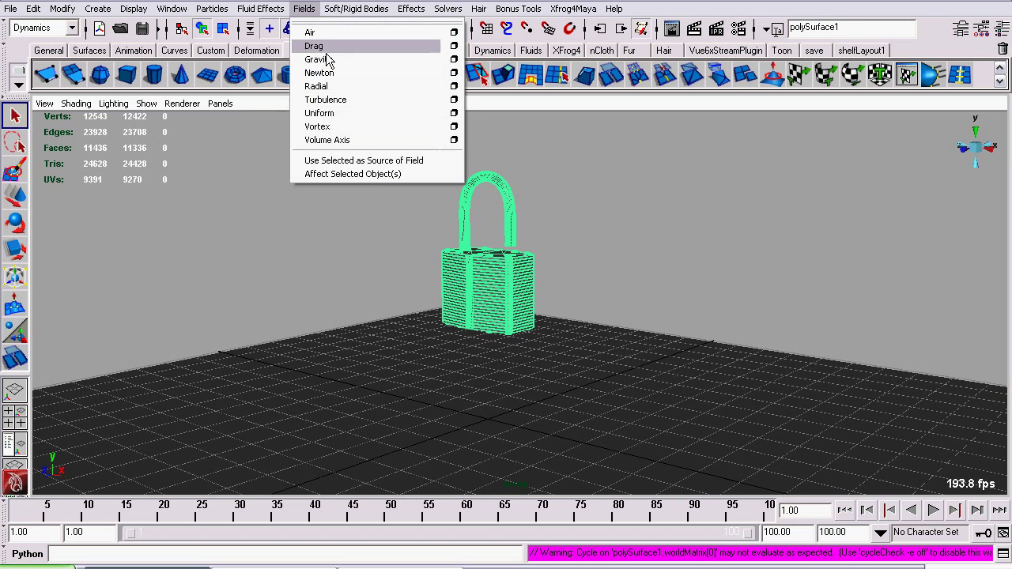
left_click(319, 59)
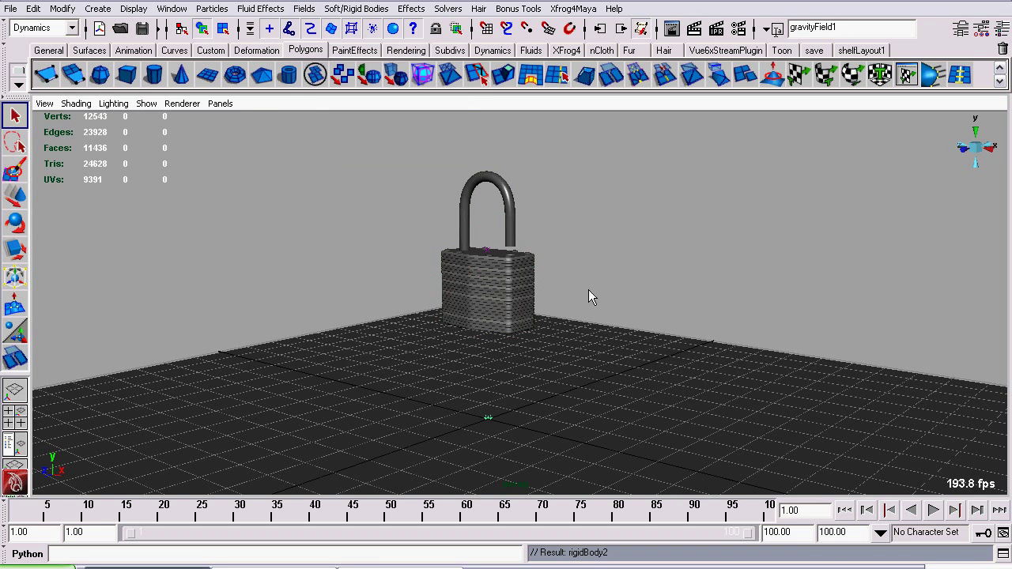
Play the simulation of the upright padlock falling under gravity, then stop and rewind to the start
left_click(935, 512)
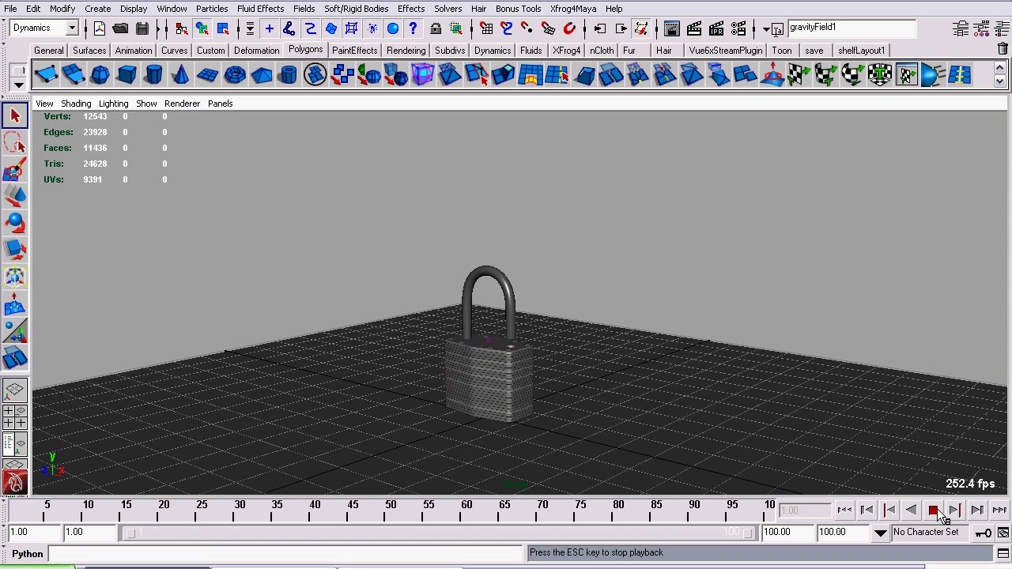
left_click(934, 511)
left_click_drag(505, 323, 521, 357, "alt")
left_click(844, 511)
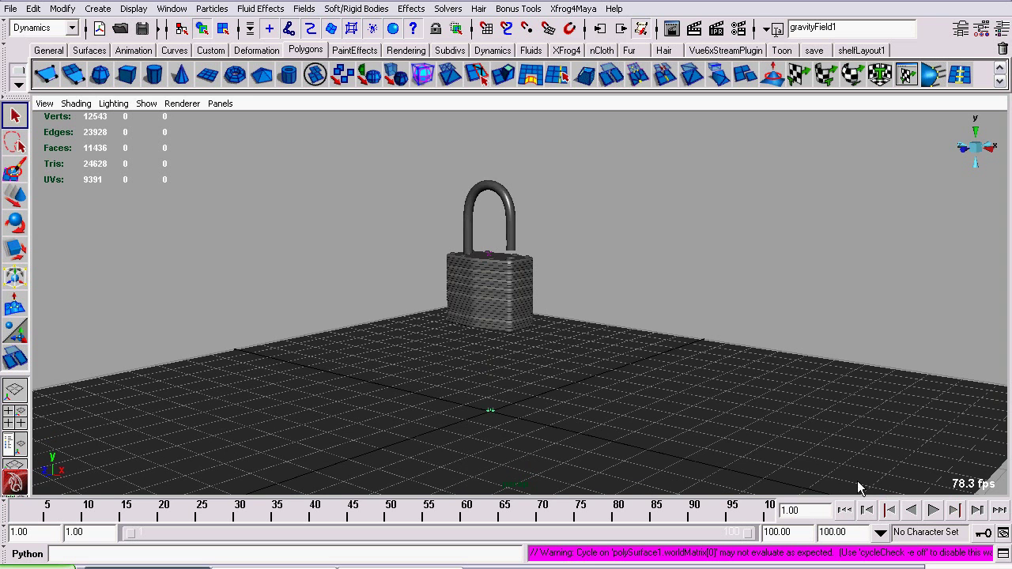
Set the timeline playback speed to Real-time [24 fps] and save the preferences
left_click(1003, 533)
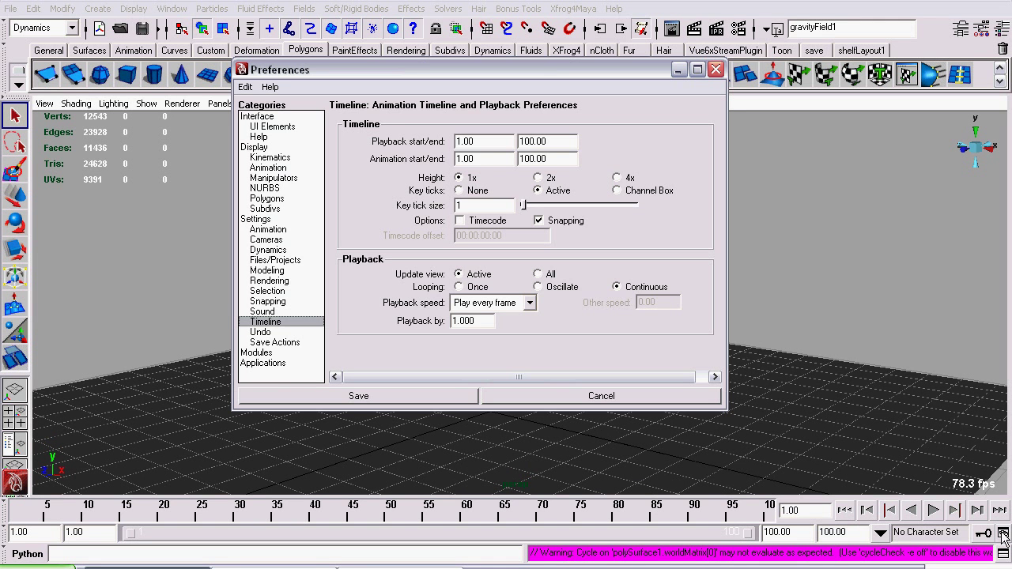
left_click_drag(414, 74, 407, 64)
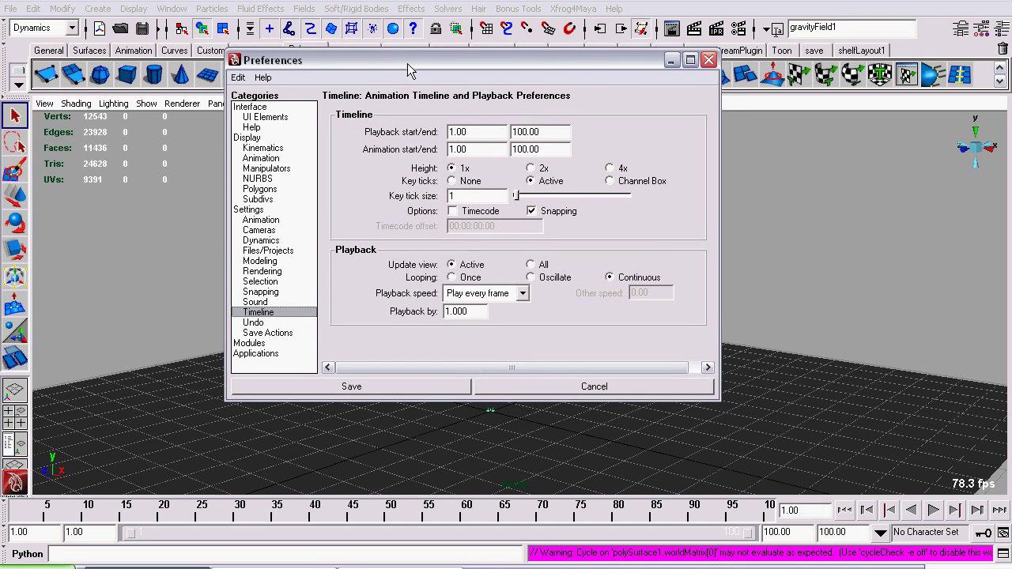
left_click(506, 295)
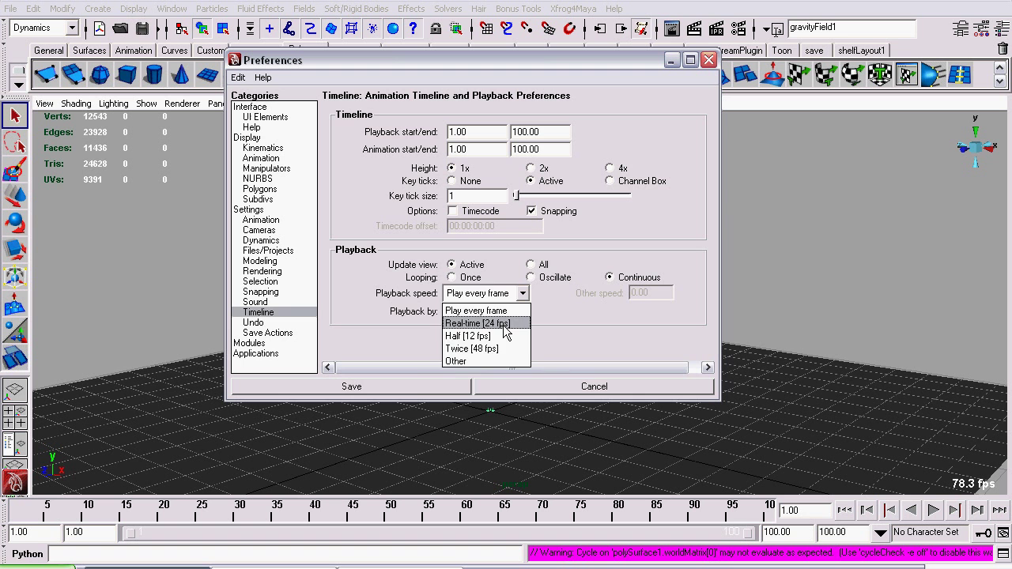
left_click(506, 325)
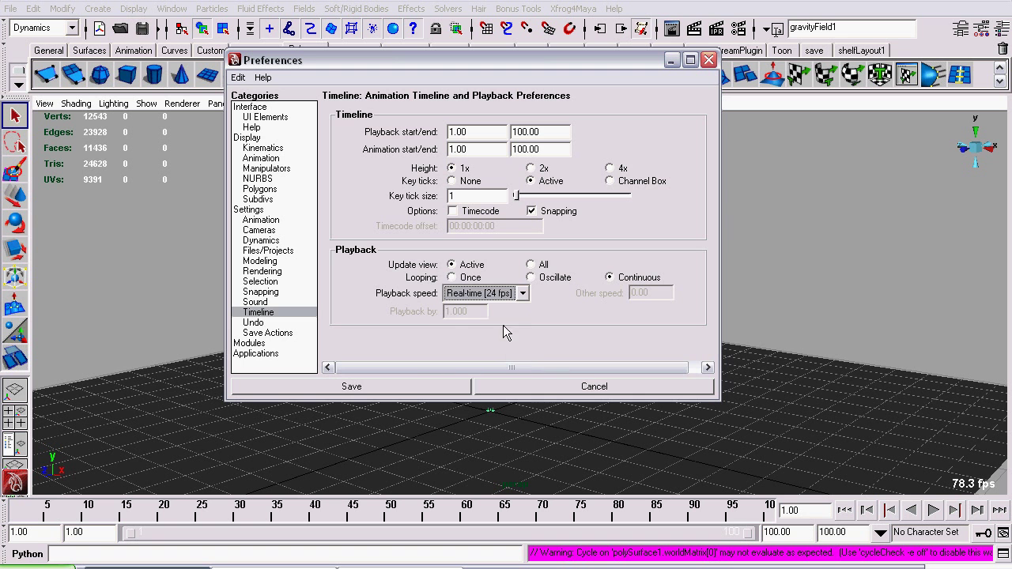
left_click(417, 386)
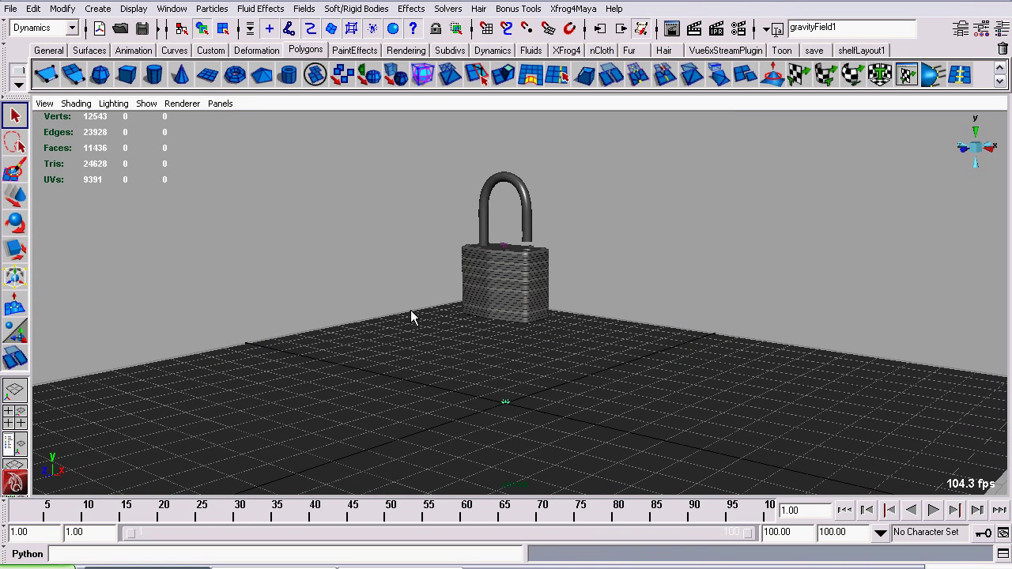
Play the simulation at real-time speed, examine the padlock's fall from several angles, and rewind to the first frame
left_click(934, 512)
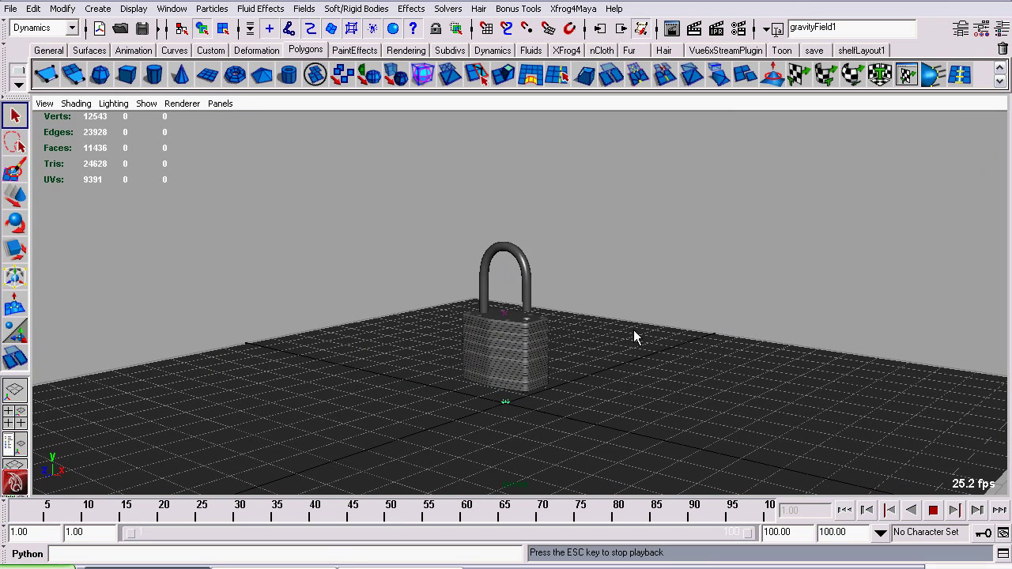
scroll(634, 330, "up", 4)
scroll(633, 330, "down", 4)
left_click_drag(634, 330, 561, 350, "alt")
middle_click_drag(418, 446, 427, 292, "alt")
scroll(427, 292, "up", 5)
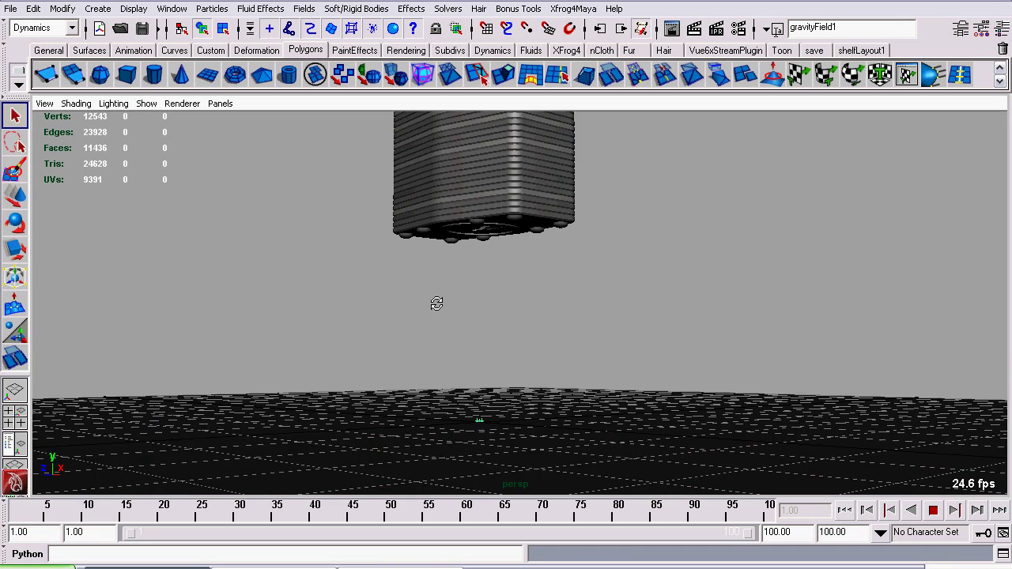
left_click_drag(436, 301, 395, 328, "alt")
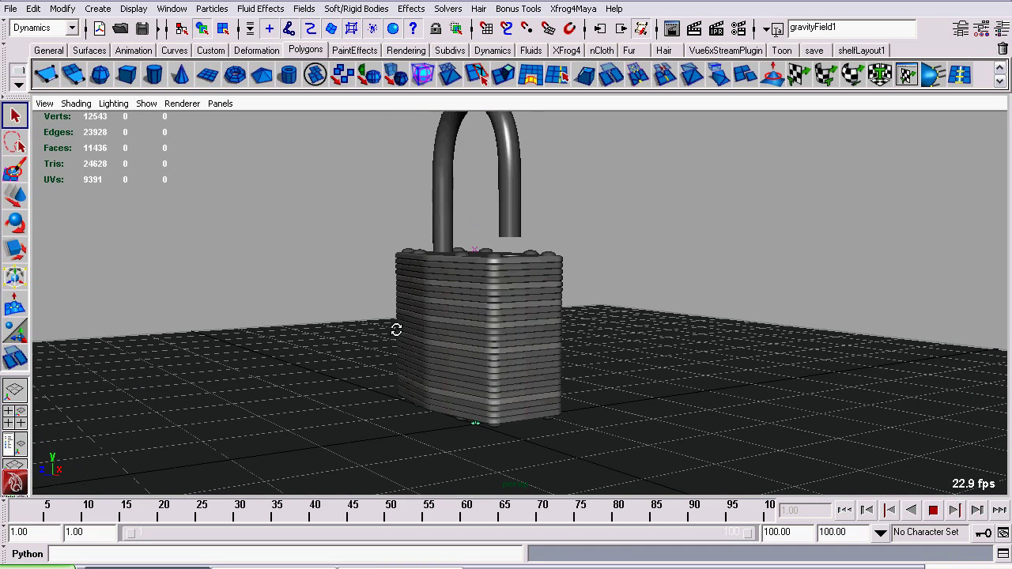
left_click(934, 511)
left_click(844, 510)
left_click_drag(559, 359, 532, 353, "alt")
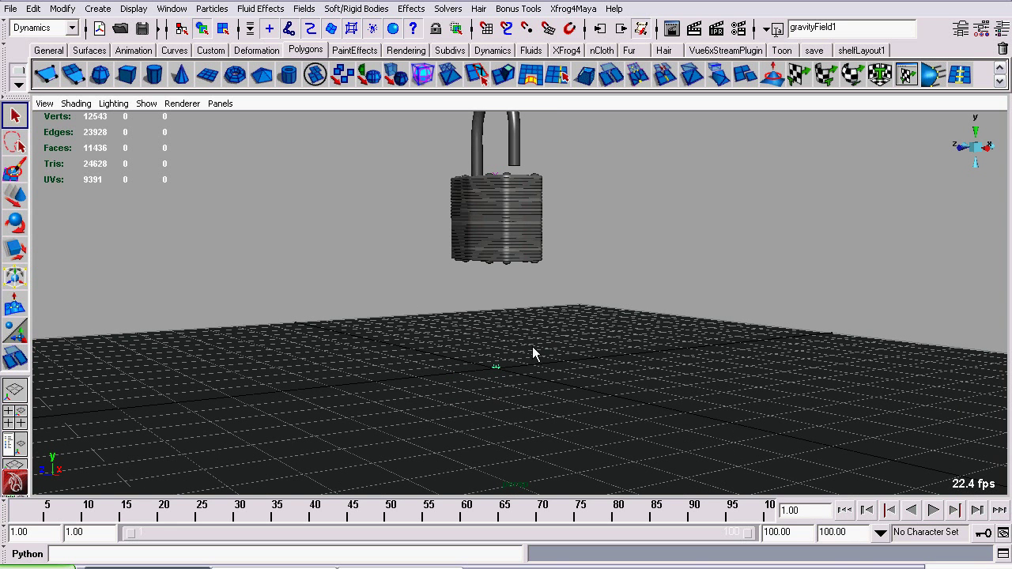
Rotate the padlock so its shackle points down toward the floor, raise it above the plane, and tilt it slightly further
left_click(476, 222)
middle_click_drag(357, 237, 367, 273, "alt")
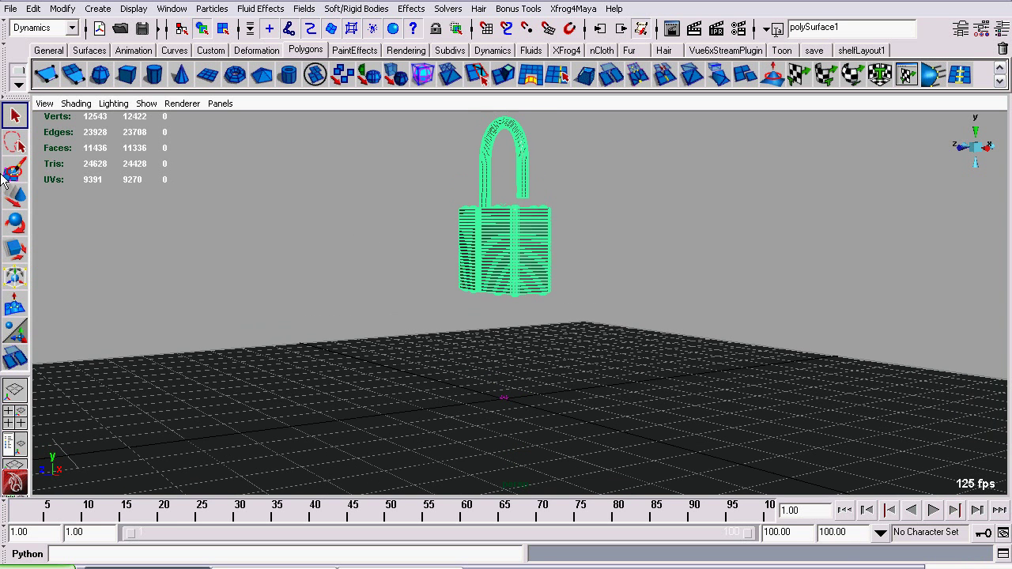
left_click(15, 223)
scroll(431, 282, "down", 3)
left_click_drag(436, 286, 427, 482)
left_click(16, 197)
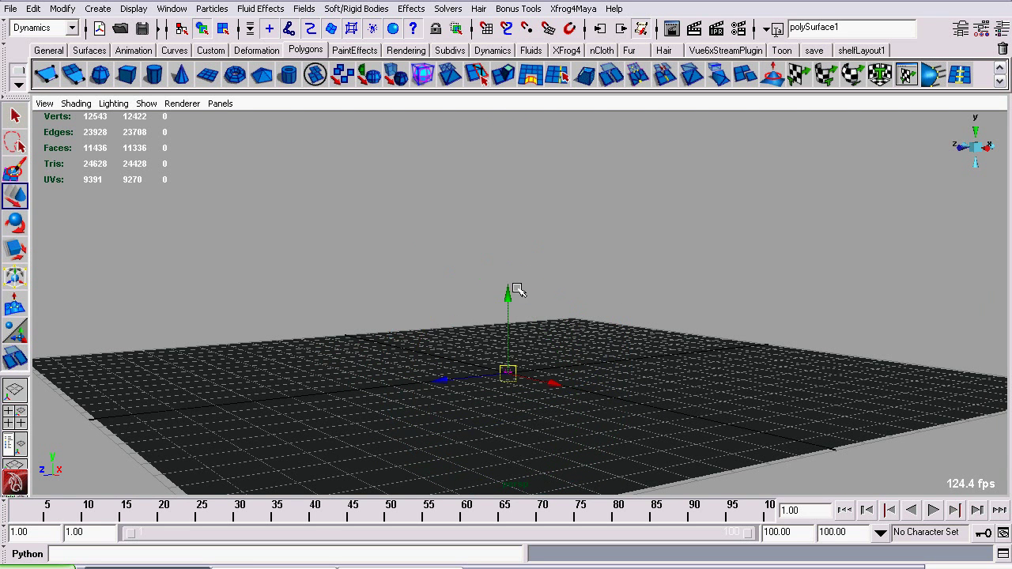
left_click_drag(510, 293, 467, 132)
left_click_drag(438, 211, 505, 211)
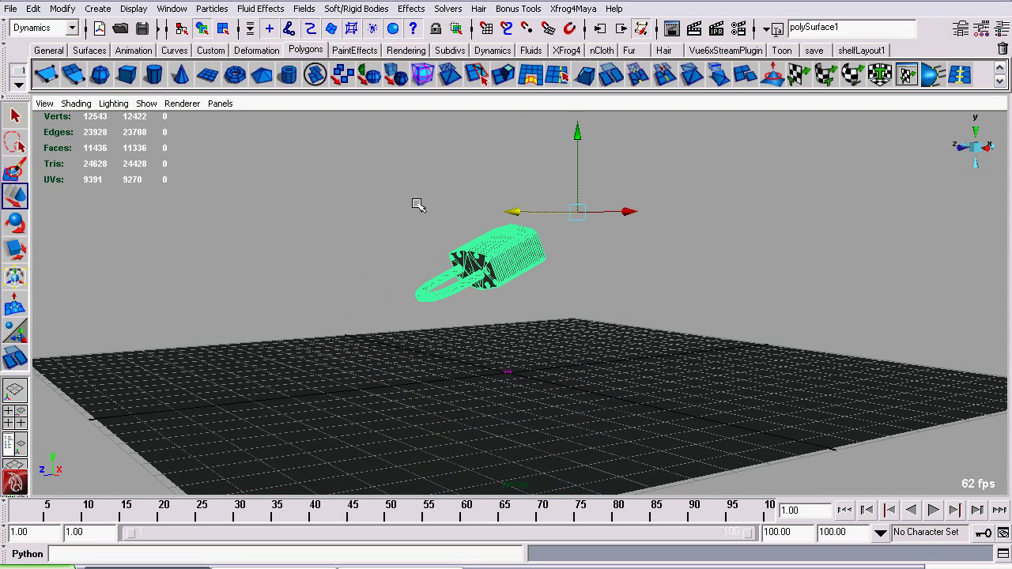
key("e")
left_click_drag(496, 175, 483, 194)
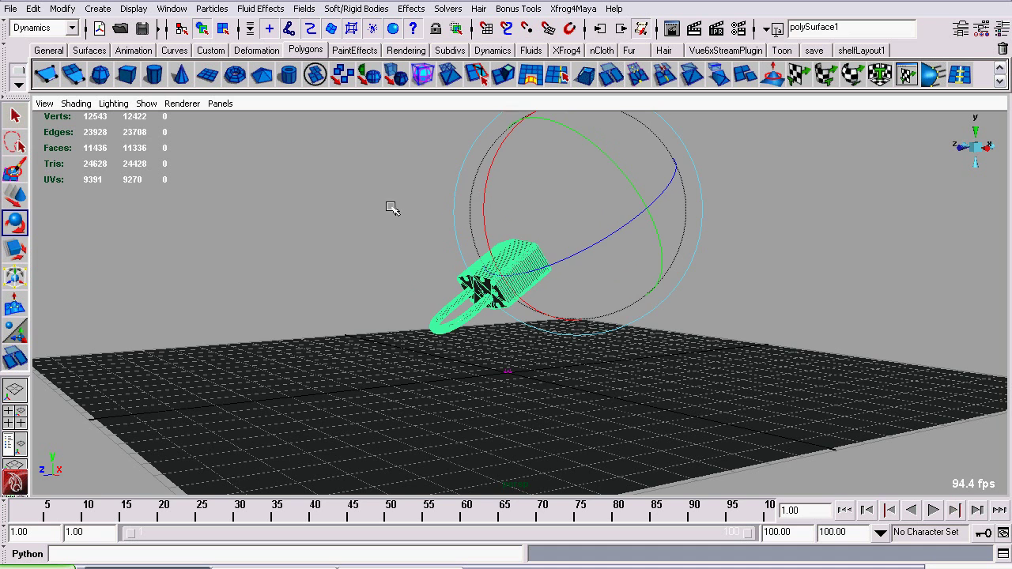
left_click(375, 227)
Simulate the tilted padlock's fall, stop playback, and examine from floor level how its body and shackle rest
scroll(361, 297, "up", 3)
left_click_drag(365, 349, 450, 276, "alt")
left_click_drag(386, 285, 360, 271, "alt")
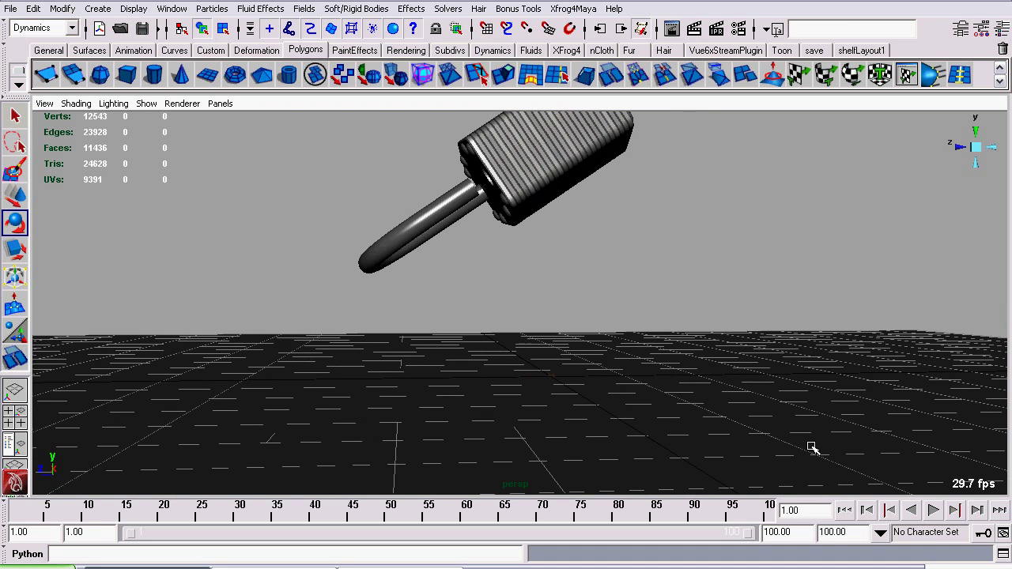
left_click_drag(606, 367, 517, 311, "alt")
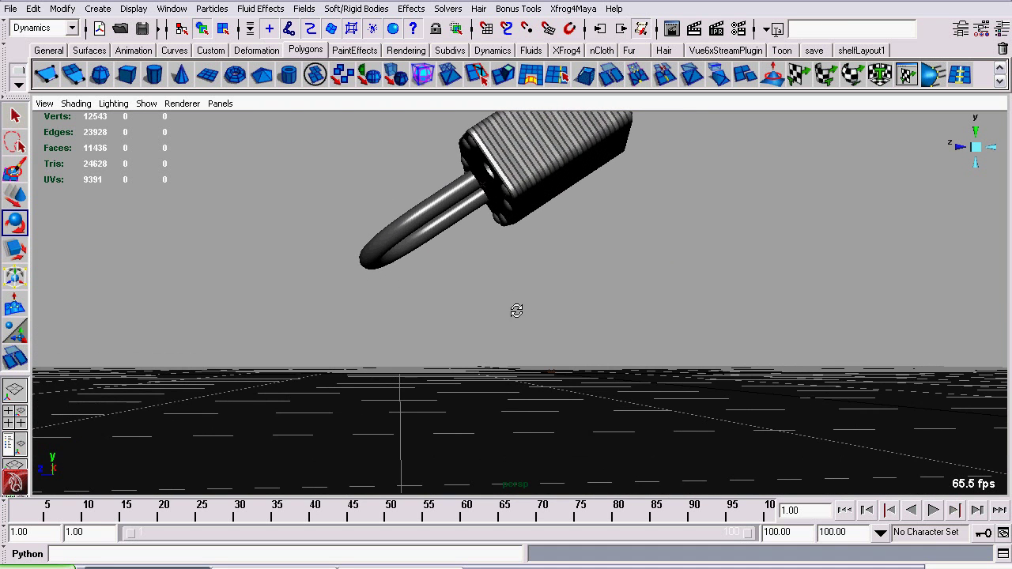
left_click(932, 511)
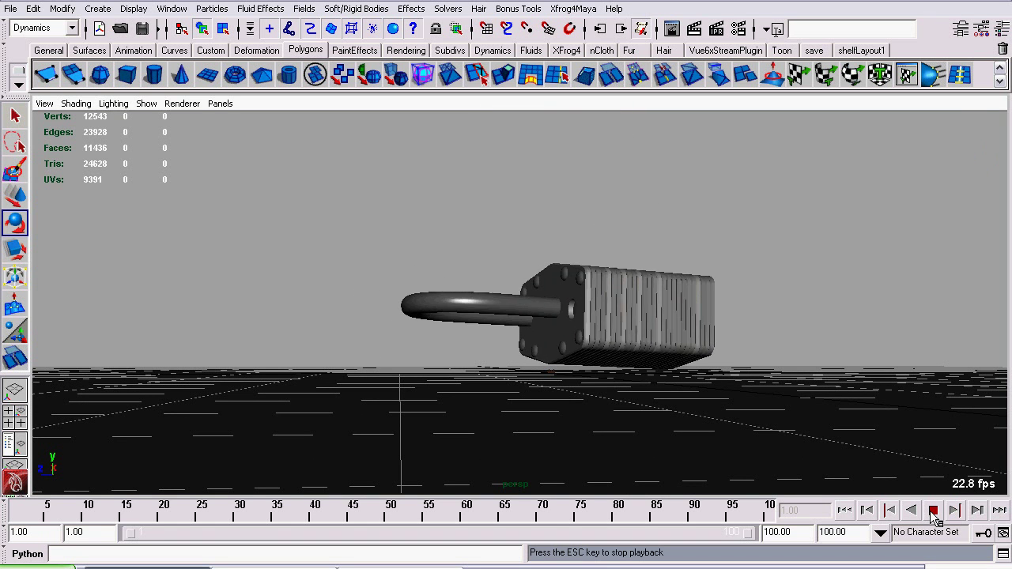
left_click(934, 510)
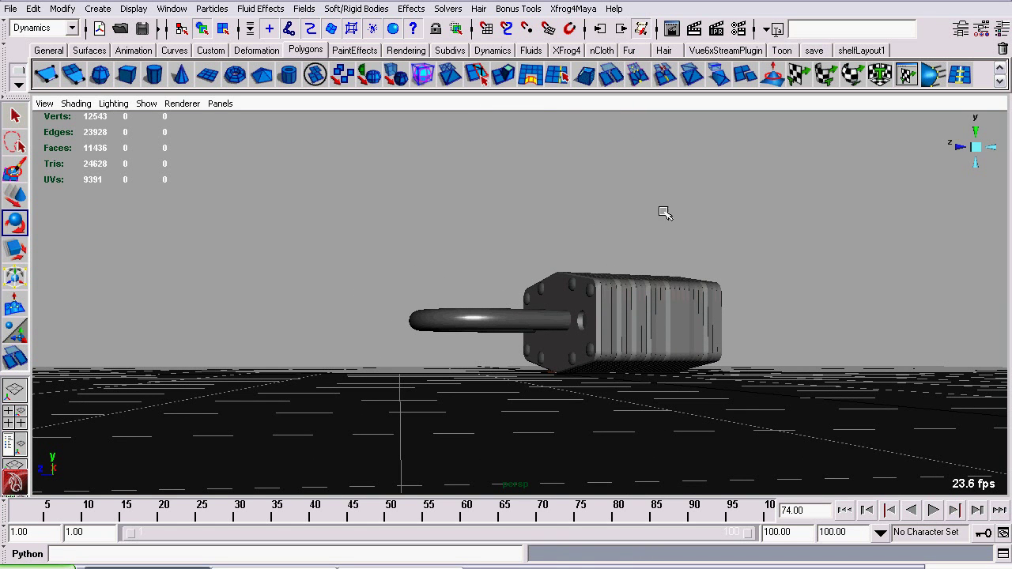
scroll(483, 349, "up", 2)
left_click_drag(482, 348, 501, 367, "alt")
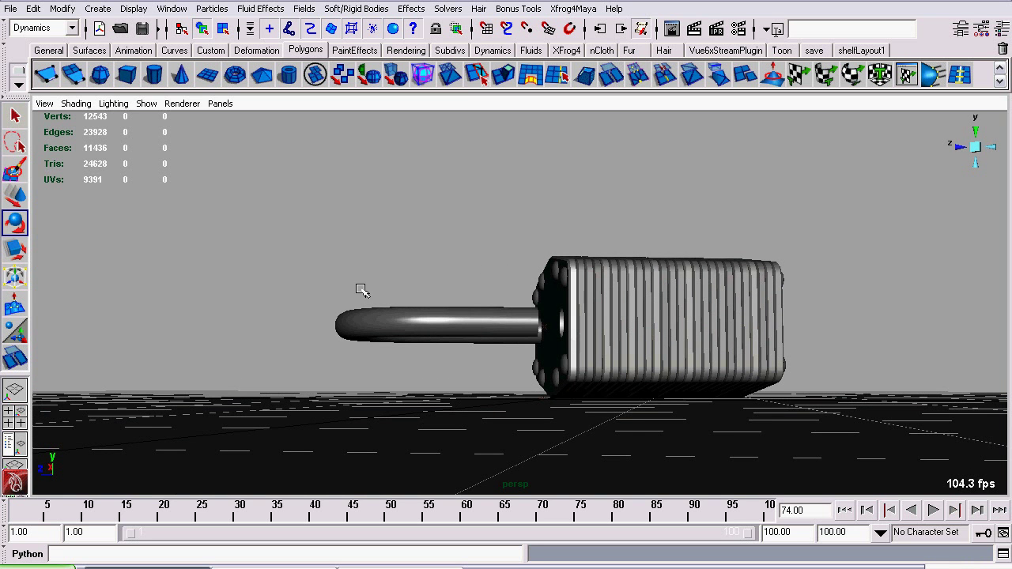
Undo the padlock's moves and rotations back to its upright pose above the floor
left_click_drag(361, 290, 551, 387, "alt")
scroll(551, 387, "down", 5)
key("ctrl+z")
key("ctrl+z")
key("ctrl+z")
key("ctrl+z")
key("ctrl+z")
key("ctrl+z")
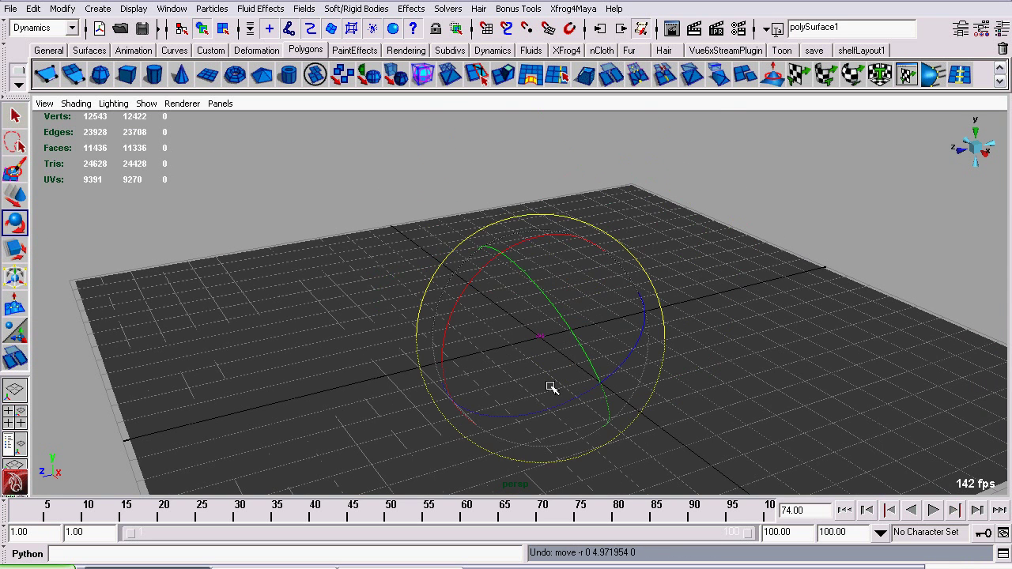
key("z")
middle_click_drag(321, 213, 167, 459, "alt")
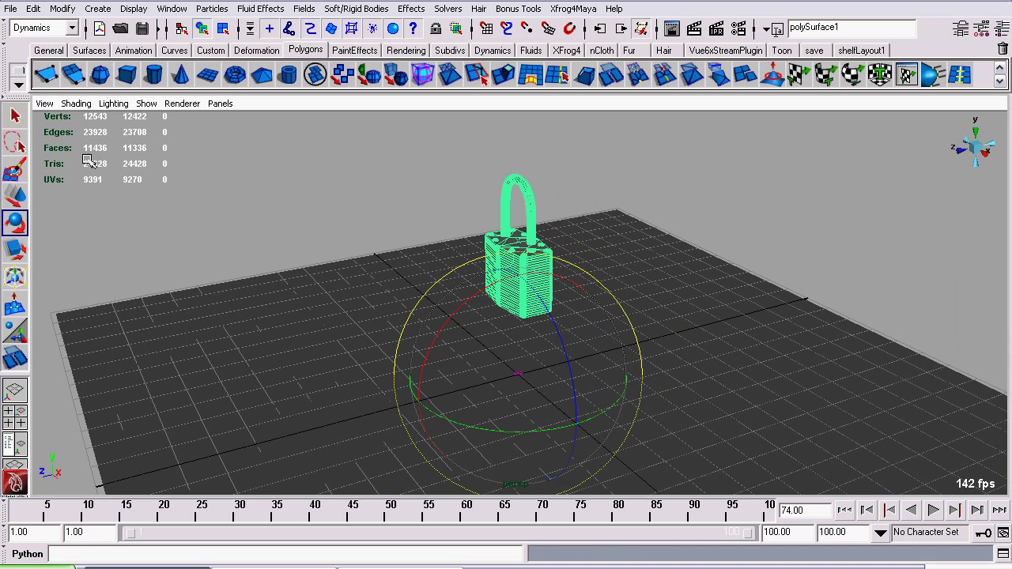
Create a polygon cube and raise it from the floor to the padlock's body
left_click(135, 75)
key("w")
left_click_drag(519, 307, 518, 177)
Scale the cube taller and narrower in depth so it encloses the padlock's body and shackle like a box
left_click(7, 248)
middle_click_drag(277, 323, 323, 322)
key("f")
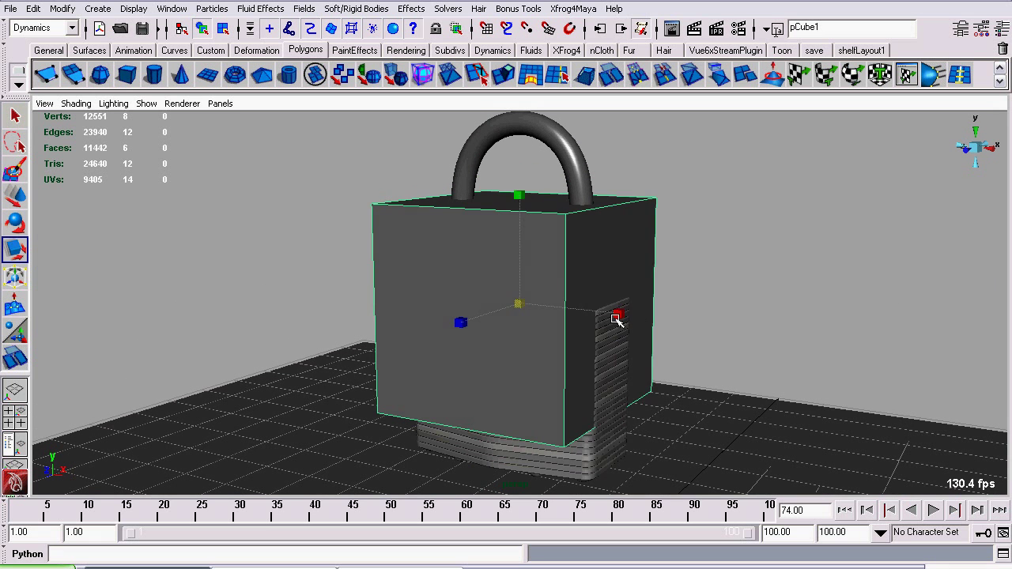
left_click_drag(617, 319, 615, 319)
left_click_drag(520, 192, 518, 123)
scroll(545, 288, "down", 3)
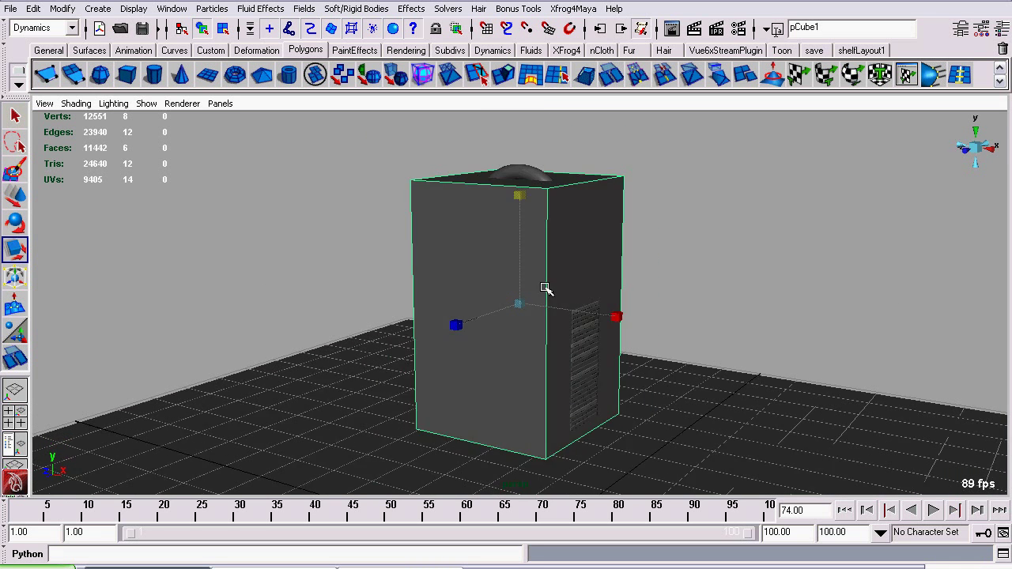
left_click_drag(450, 326, 476, 311)
left_click(15, 197)
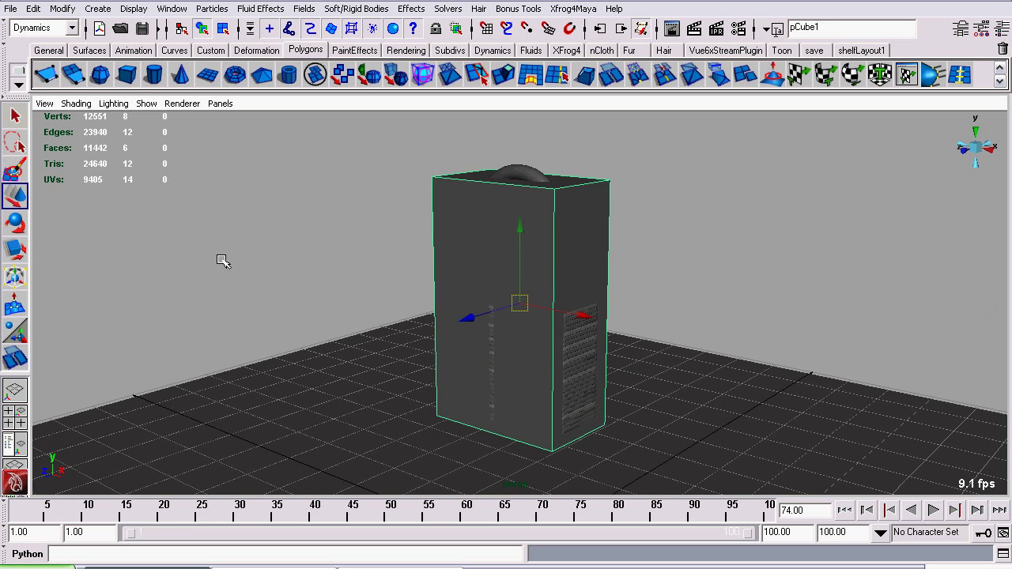
Show the scene in wireframe and examine how the cube encloses the padlock from the front, side, underneath and top
left_click_drag(463, 237, 512, 217, "alt")
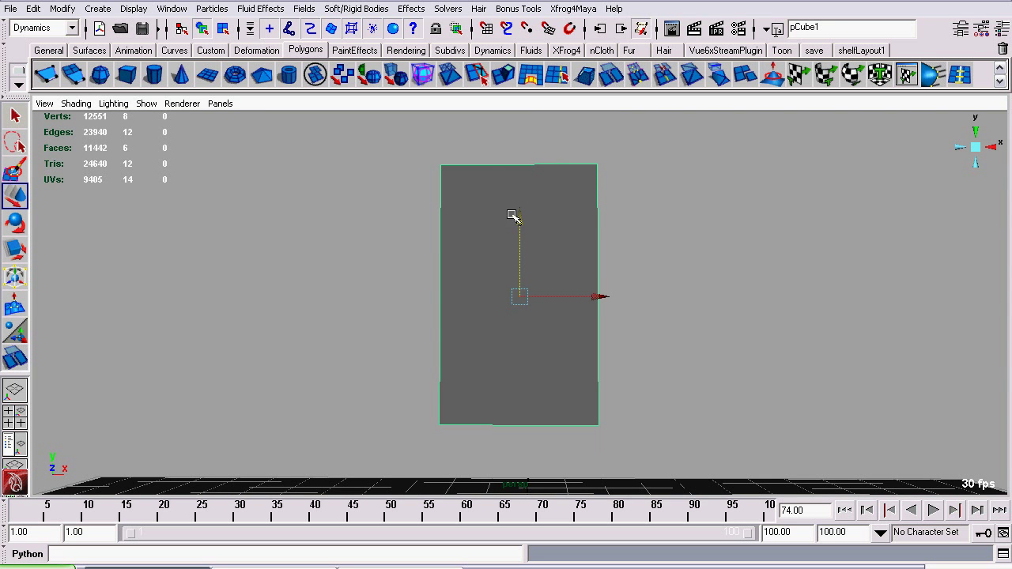
left_click(76, 103)
left_click(85, 127)
left_click(415, 245)
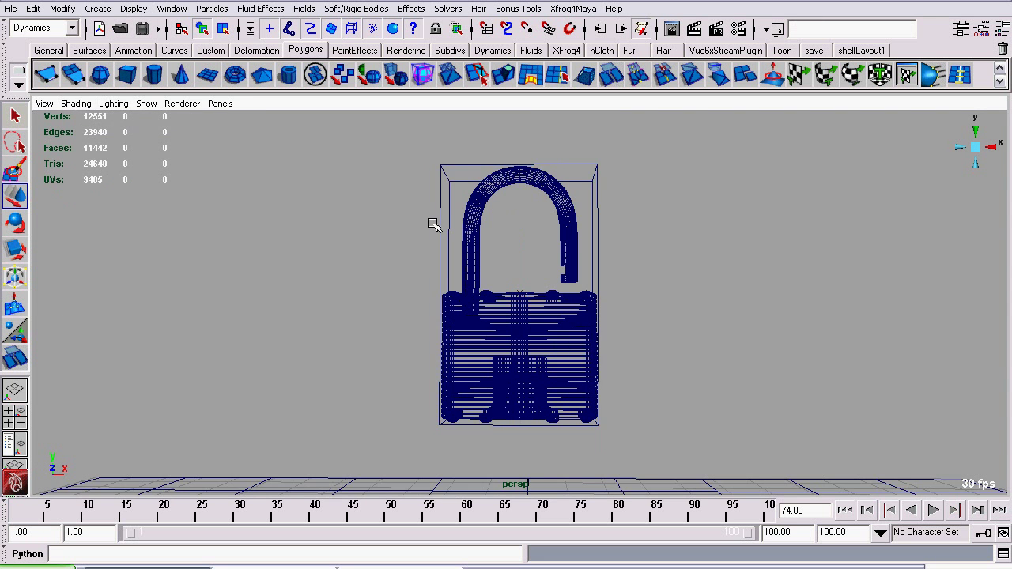
left_click_drag(434, 223, 540, 182, "alt")
left_click_drag(416, 181, 440, 199, "alt")
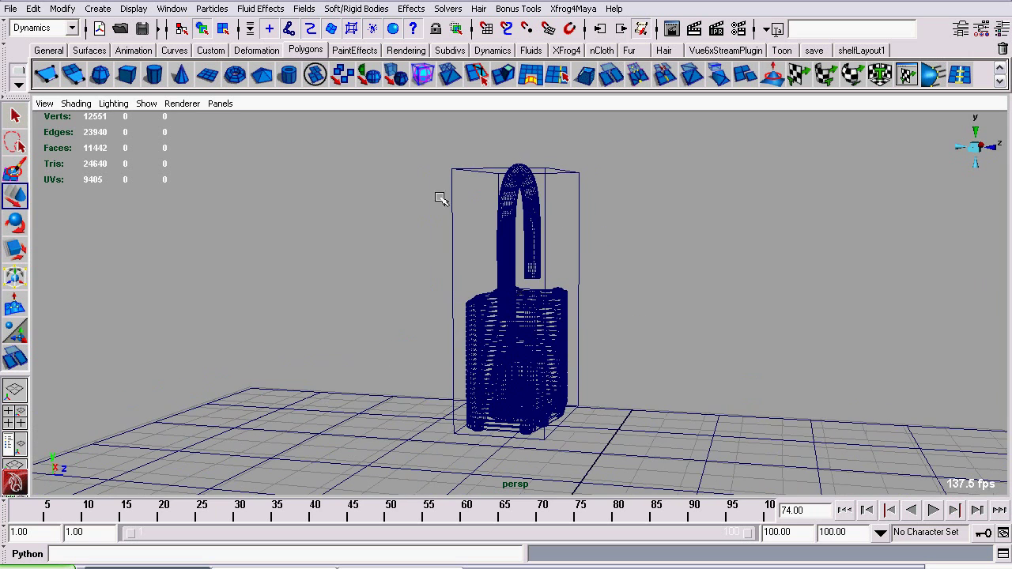
left_click_drag(543, 255, 272, 456, "alt")
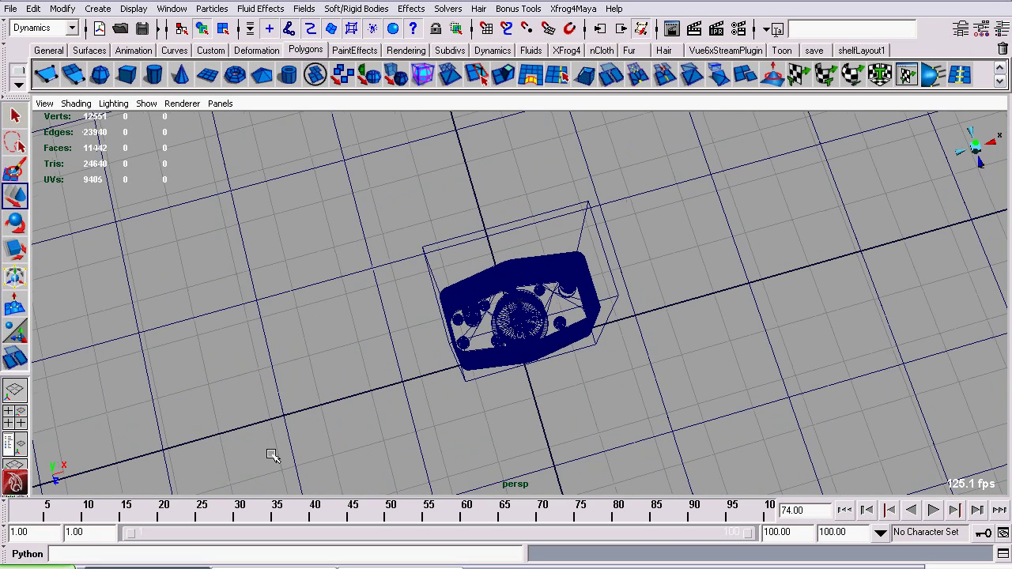
left_click(977, 144)
scroll(560, 356, "up", 6)
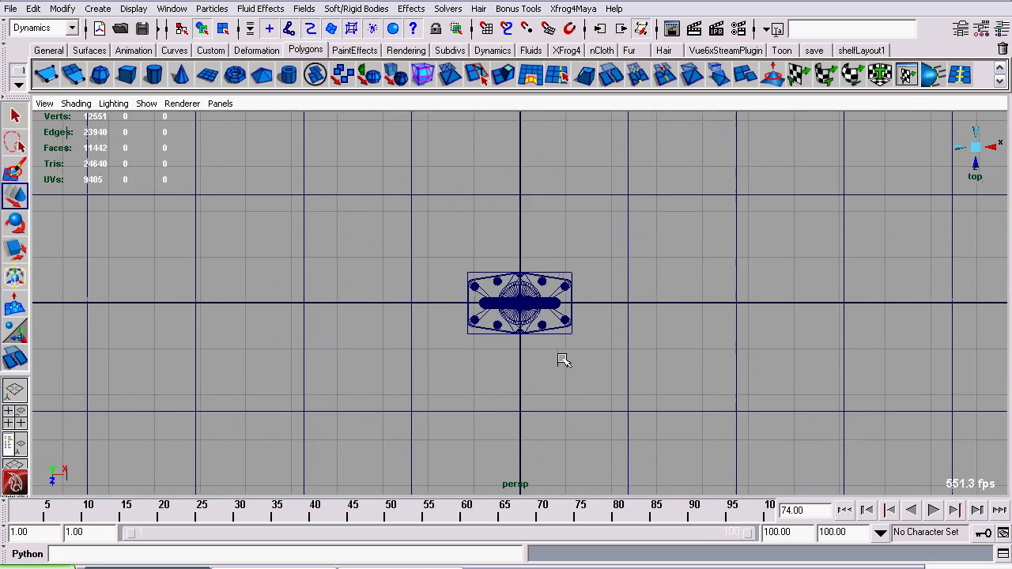
scroll(452, 255, "up", 3)
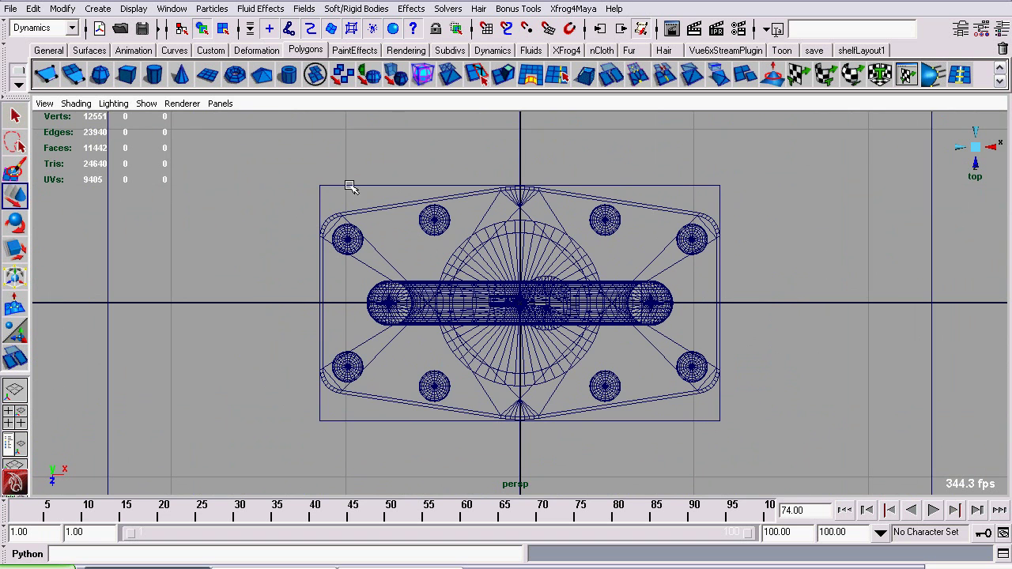
Select the cube, restore smooth shading in perspective, and examine the box around the padlock
left_click(674, 186)
left_click(977, 148)
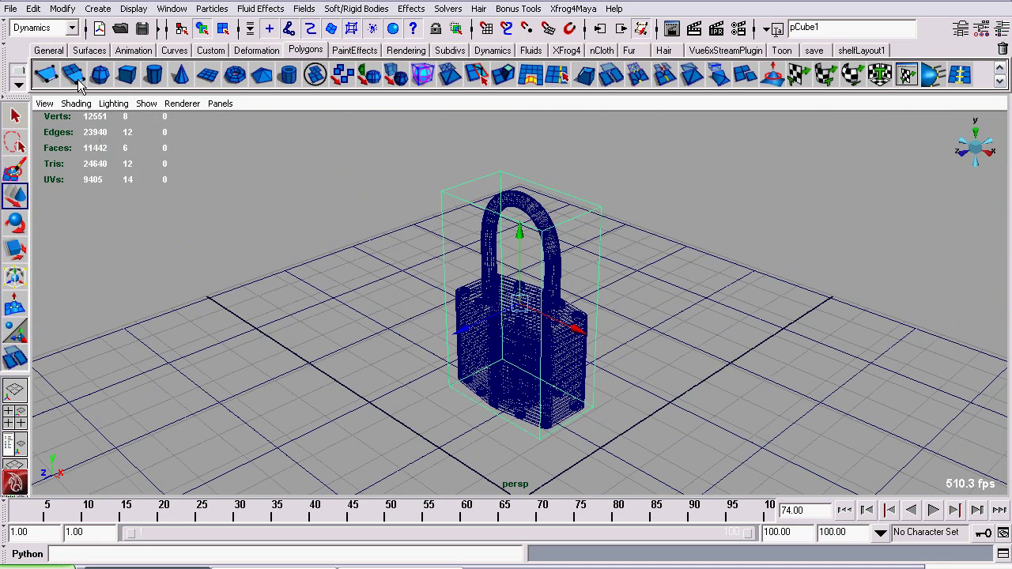
left_click(76, 104)
left_click(94, 142)
left_click_drag(402, 307, 487, 263, "alt")
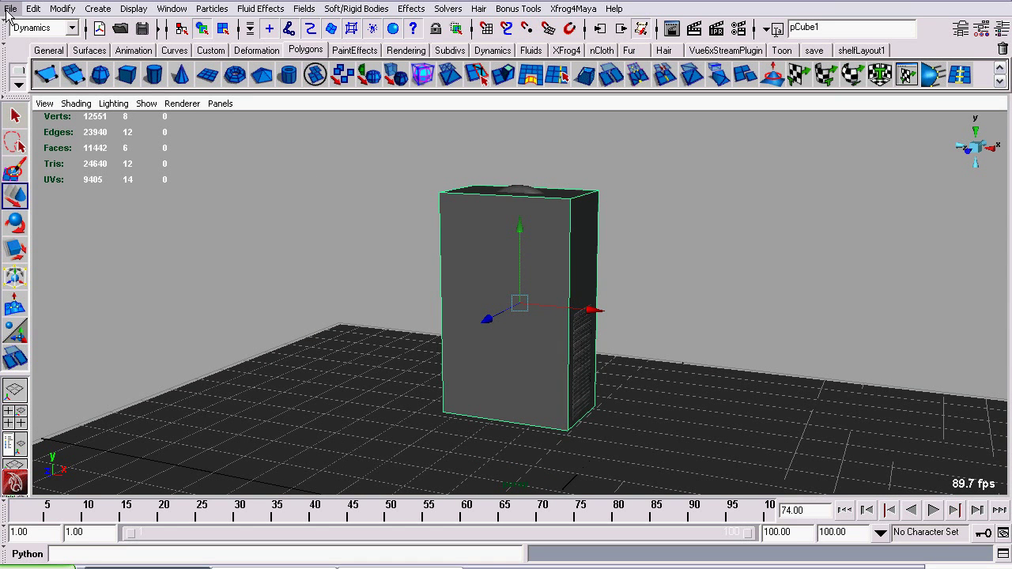
left_click_drag(465, 236, 531, 273, "alt")
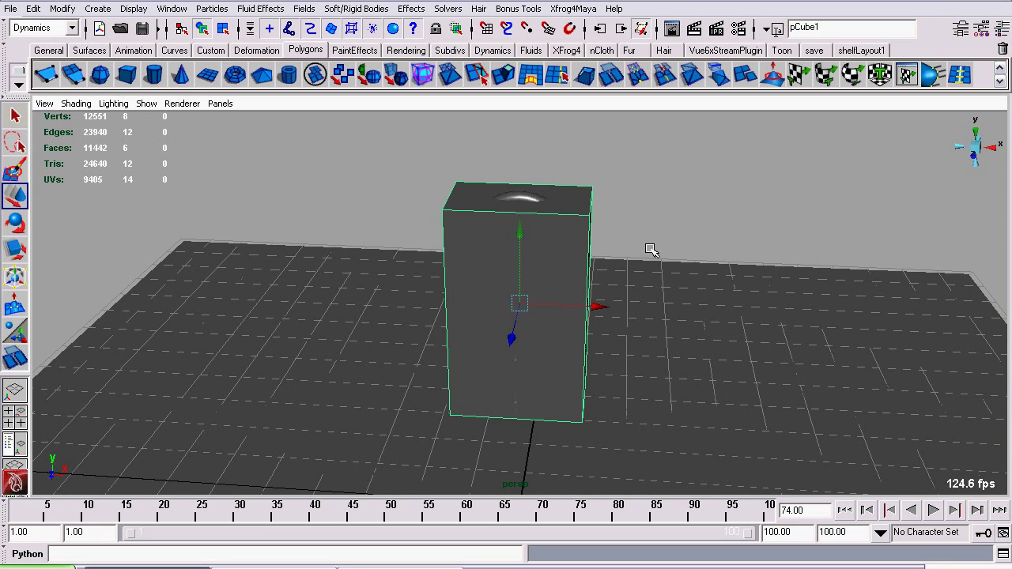
Reopen the recent Lock.mb scene from the SimSpeed folder in place of the current scene
left_click(10, 9)
mouse_move(112, 272)
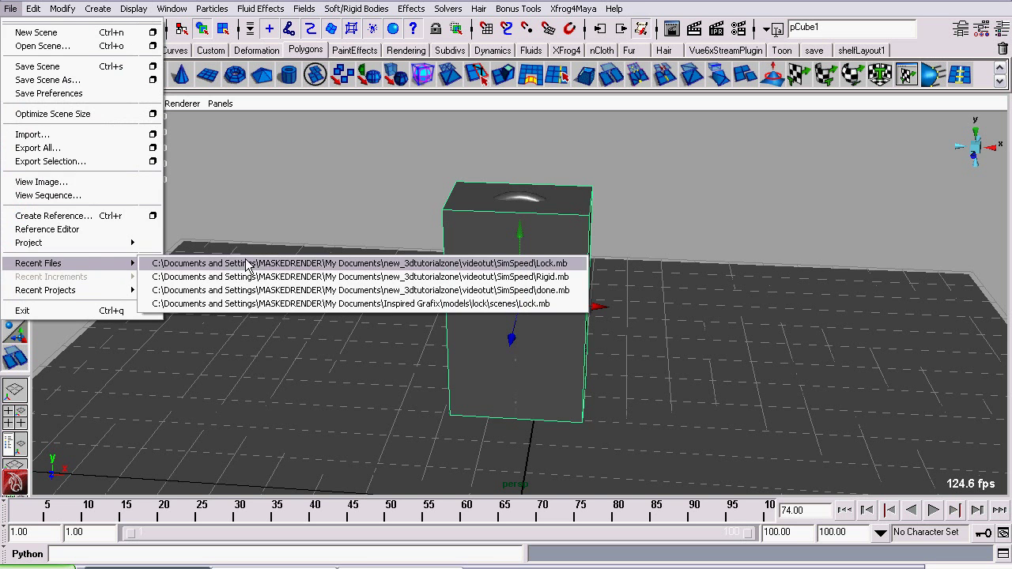
left_click(317, 263)
left_click(664, 261)
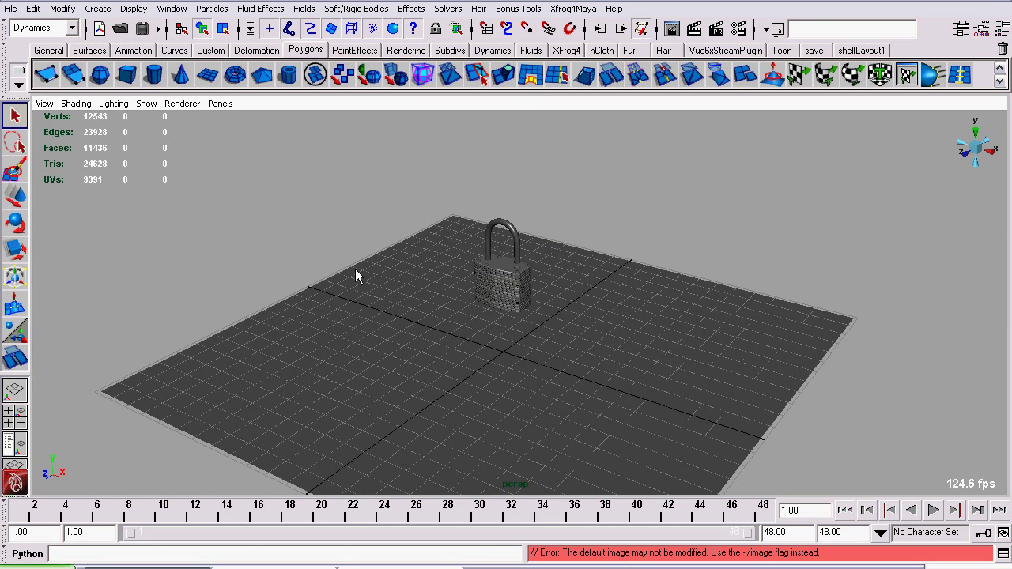
Change to the Polygons menu set, select all the padlock parts, and combine them into one mesh
right_click_drag(355, 276, 437, 285, "alt")
middle_click_drag(363, 265, 367, 333, "alt")
left_click(54, 31)
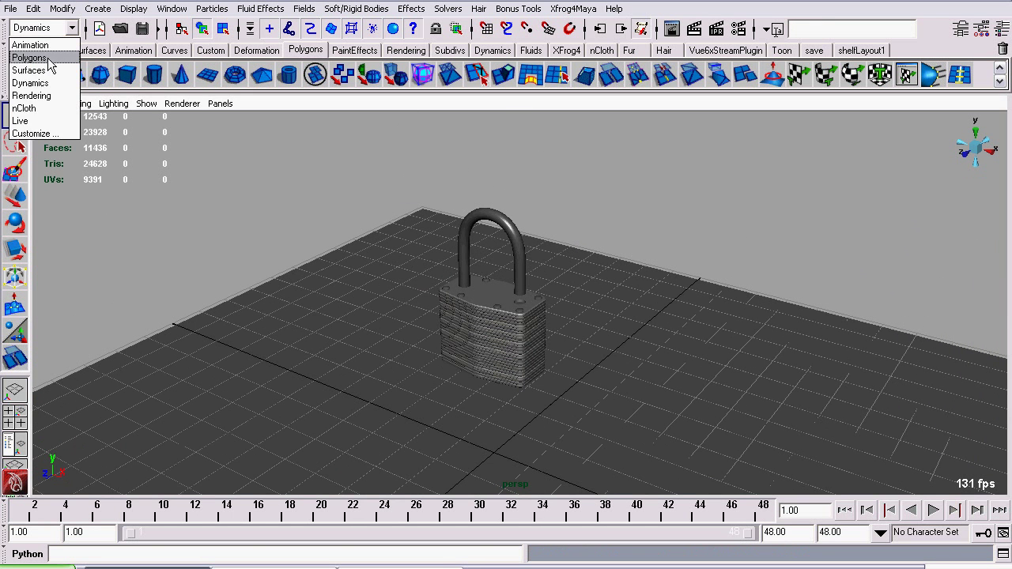
left_click(49, 60)
left_click_drag(360, 341, 469, 216, "alt")
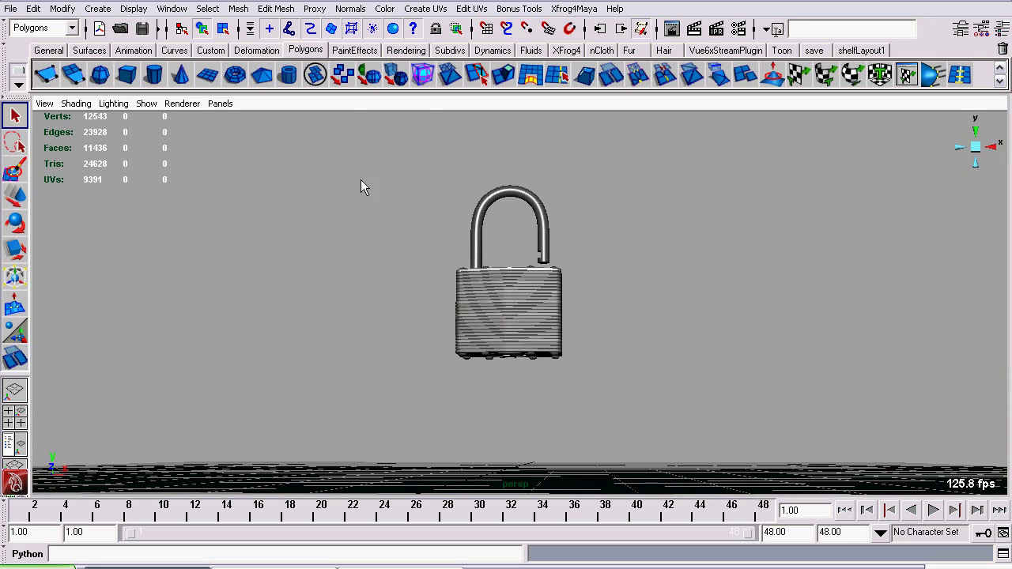
left_click_drag(360, 187, 672, 416)
left_click(238, 8)
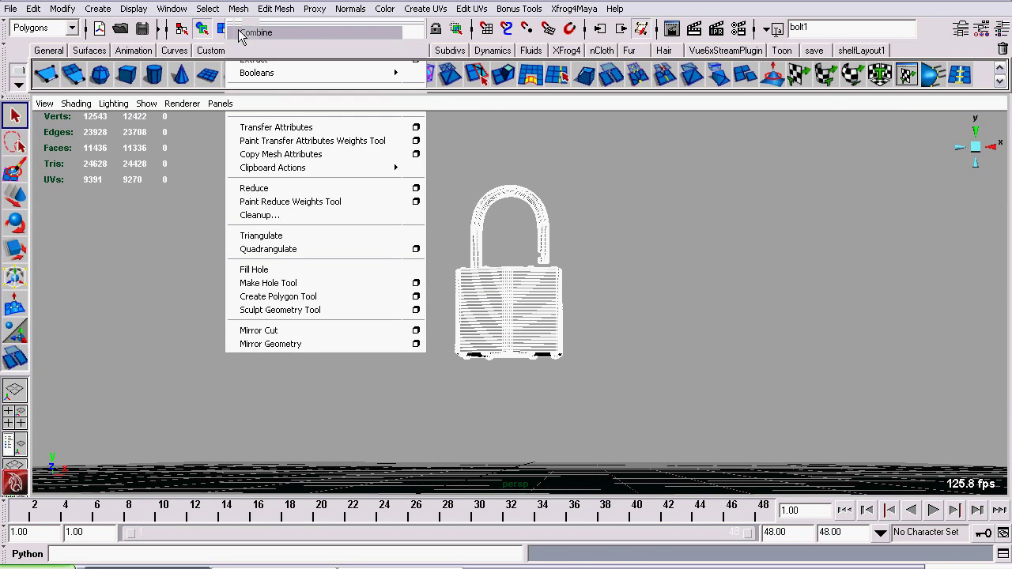
left_click(241, 33)
Delete all construction history, center the combined padlock's pivot, and deselect it
left_click(33, 9)
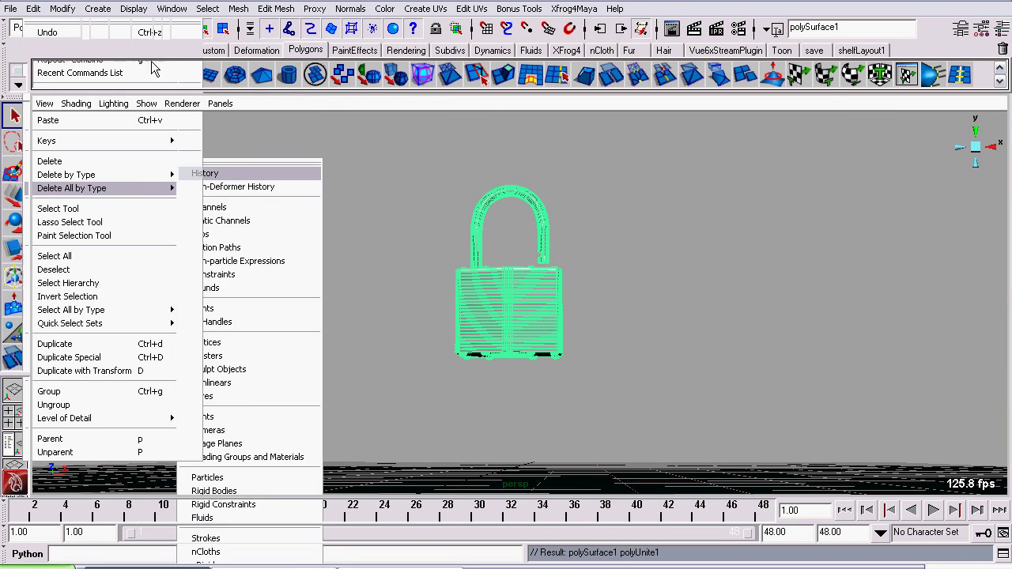
left_click(62, 9)
left_click(114, 162)
left_click(393, 185)
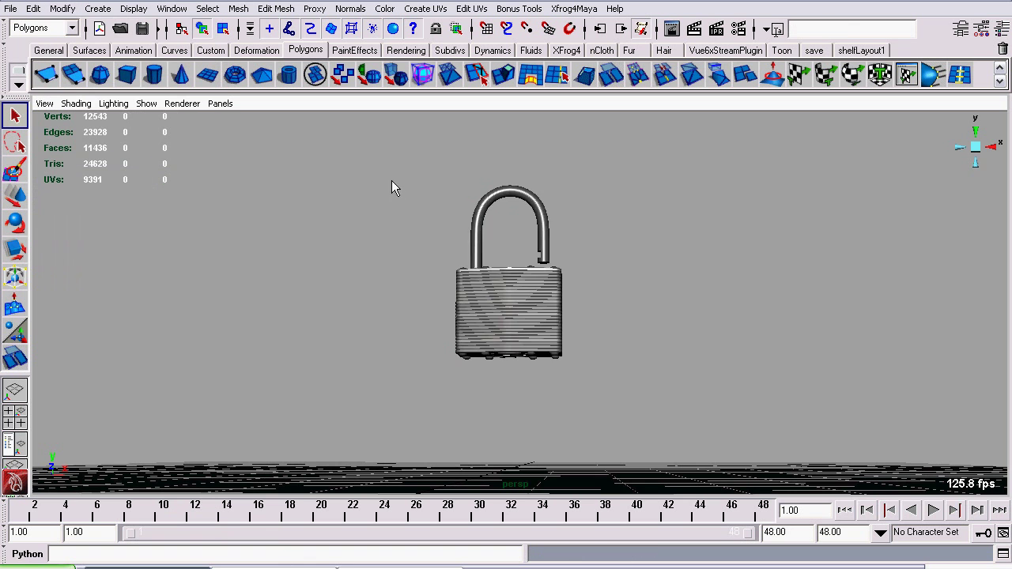
Create a polygon cube in the front view and raise it to the middle of the padlock's body
left_click_drag(393, 185, 545, 333, "alt")
left_click(967, 163)
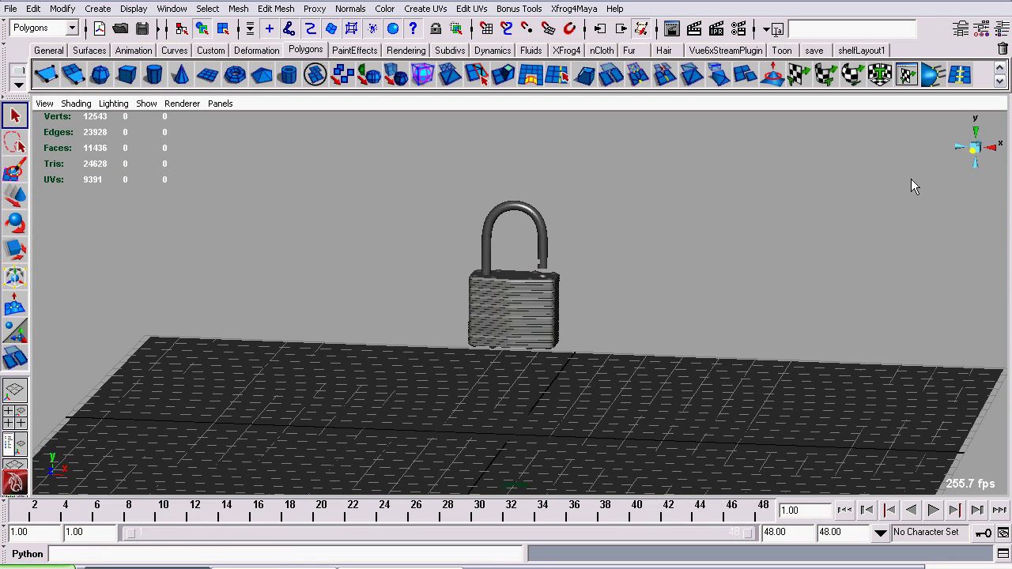
left_click(128, 75)
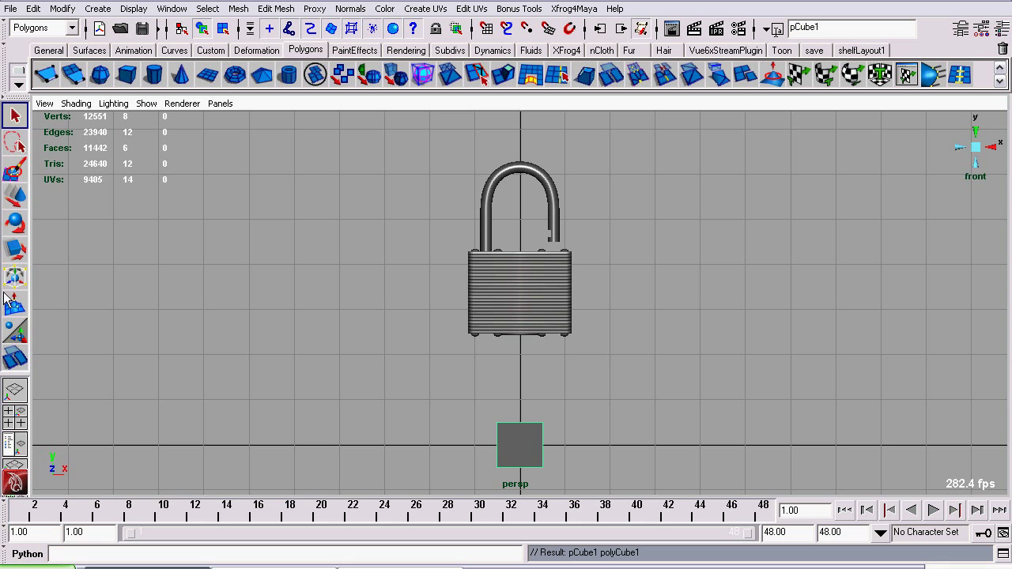
key("w")
left_click_drag(522, 384, 482, 230)
Scale the cube up to cover the padlock's body and widen it to the body's side edges
left_click(15, 249)
scroll(355, 385, "up", 3)
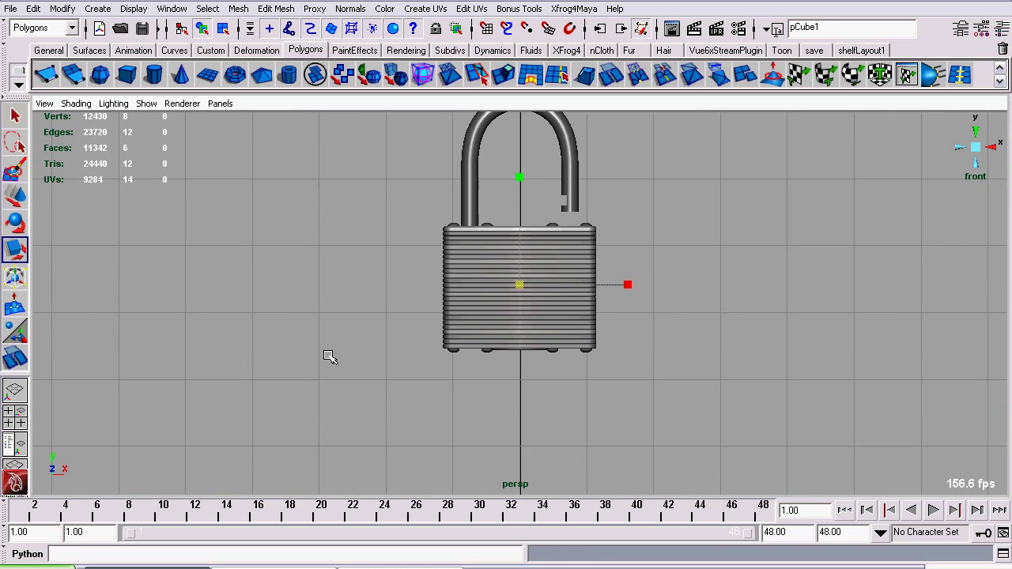
middle_click_drag(330, 356, 382, 374)
scroll(383, 375, "up", 1)
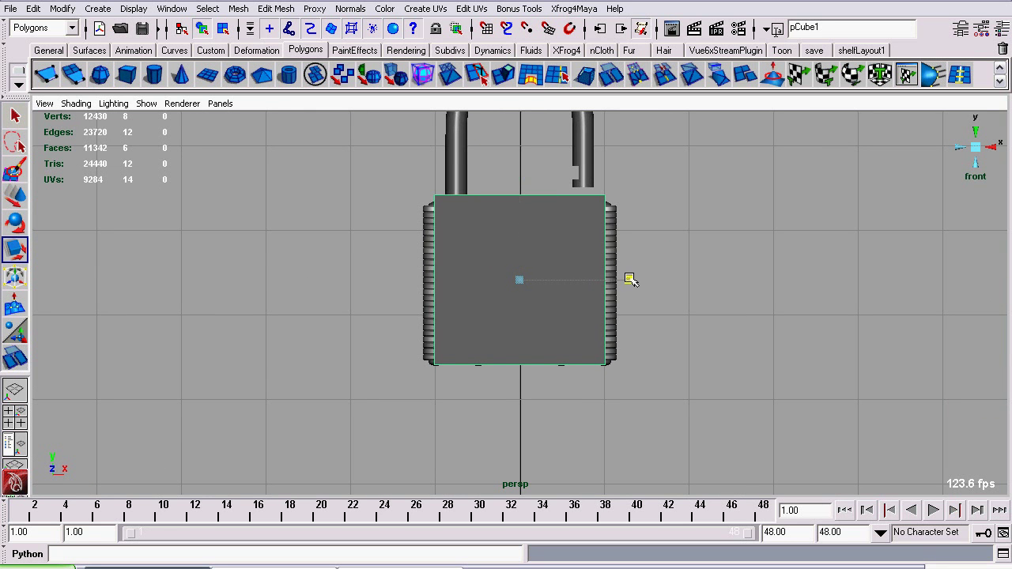
left_click_drag(631, 278, 643, 280)
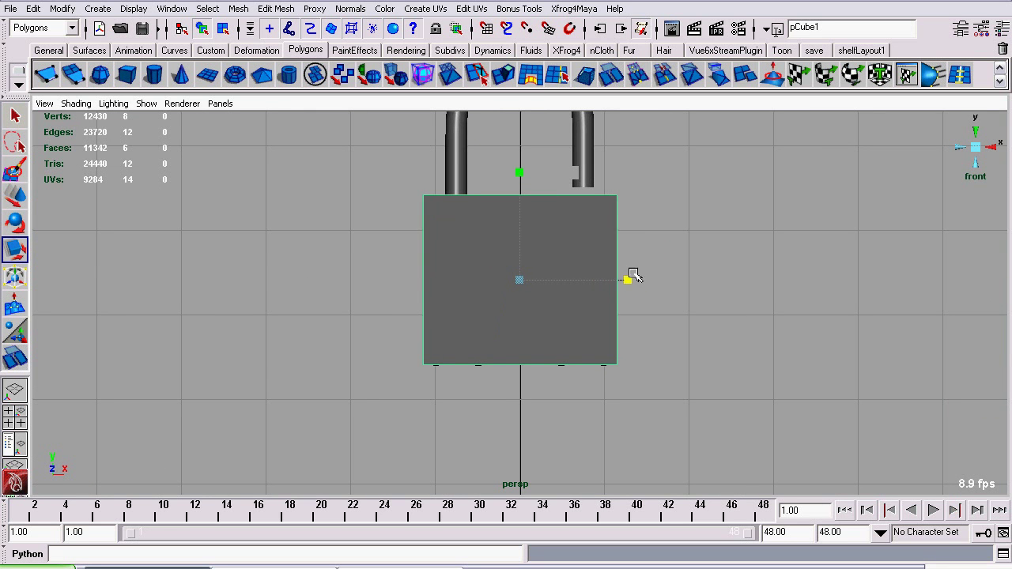
Show the scene in wireframe and lower the cube slightly so it is vertically centred on the padlock's body
left_click(76, 104)
left_click(68, 128)
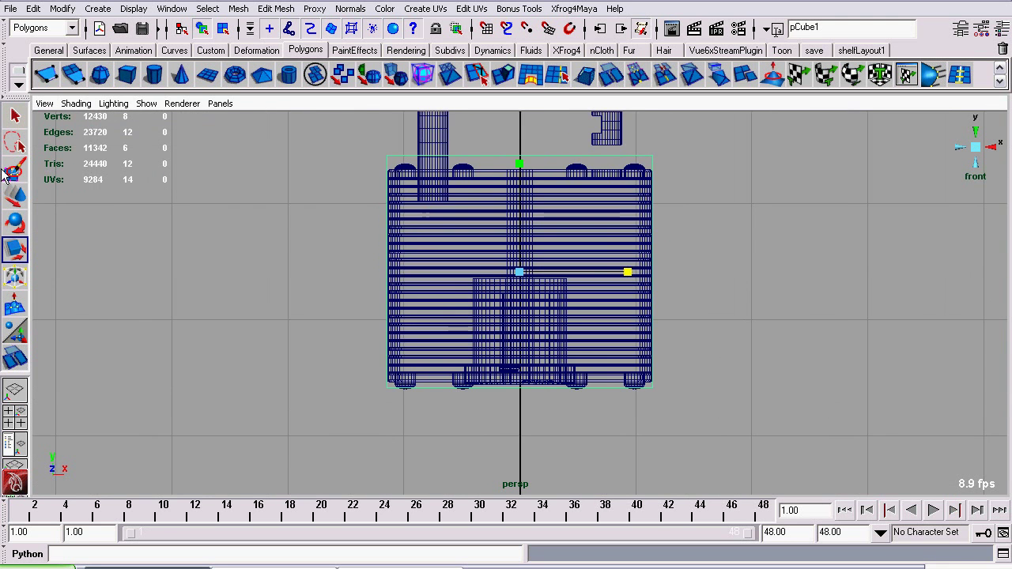
key("w")
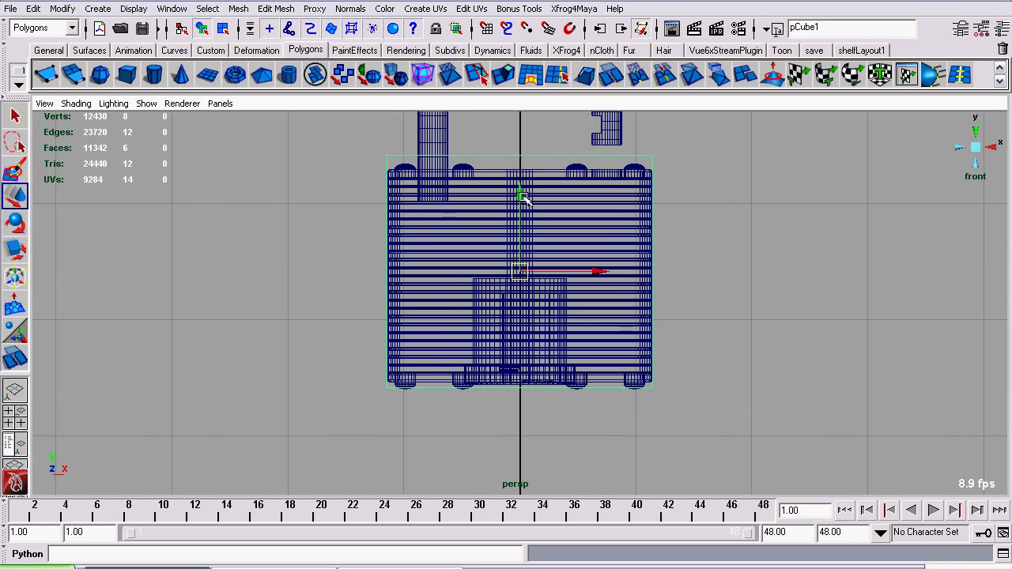
left_click_drag(525, 199, 524, 206)
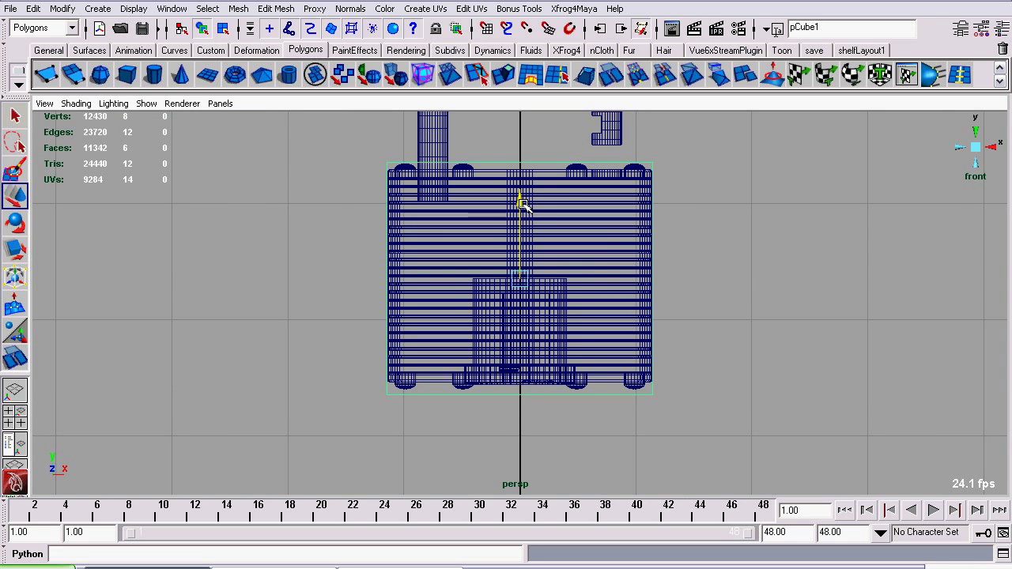
left_click(10, 246)
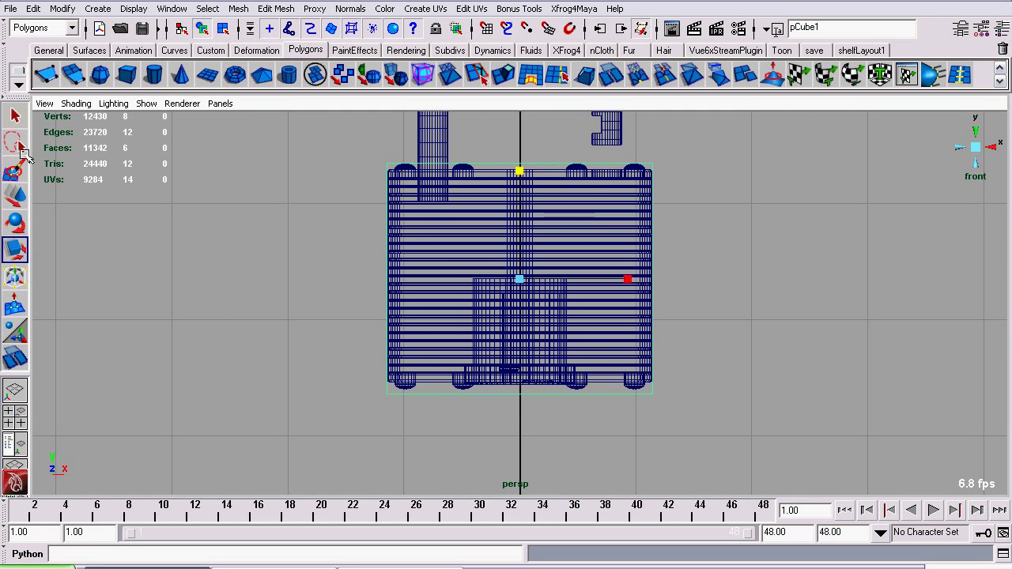
left_click(22, 222)
left_click(15, 195)
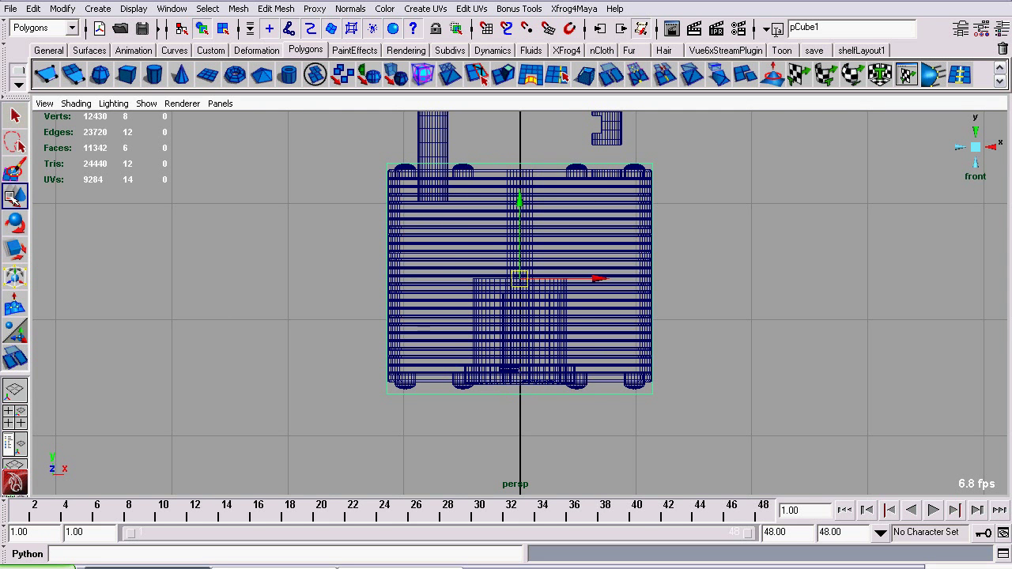
Restore smooth shading in perspective and reduce the cube's depth to match the narrow sides of the padlock's body
left_click(1000, 174)
left_click(75, 104)
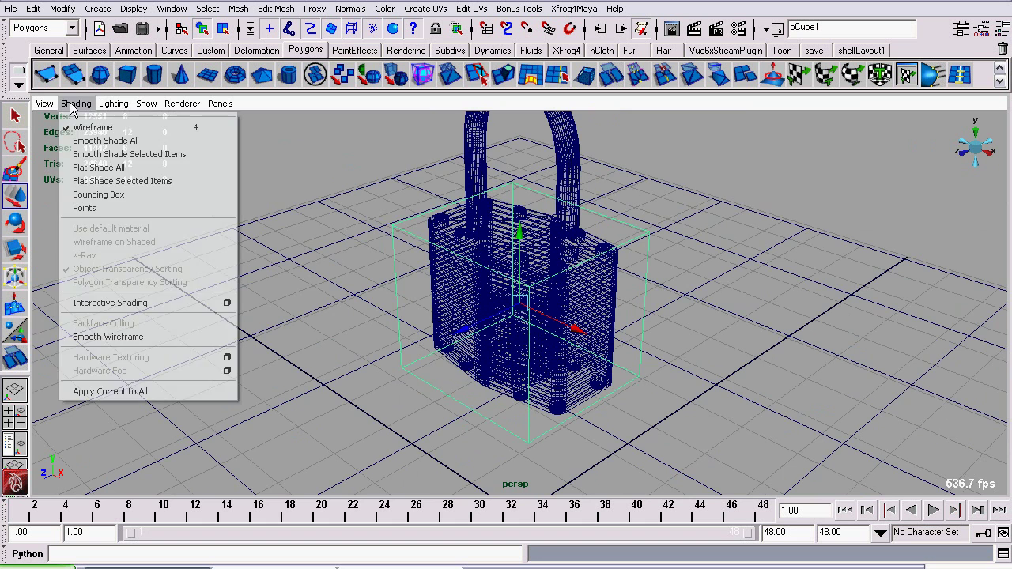
left_click(105, 140)
left_click(15, 249)
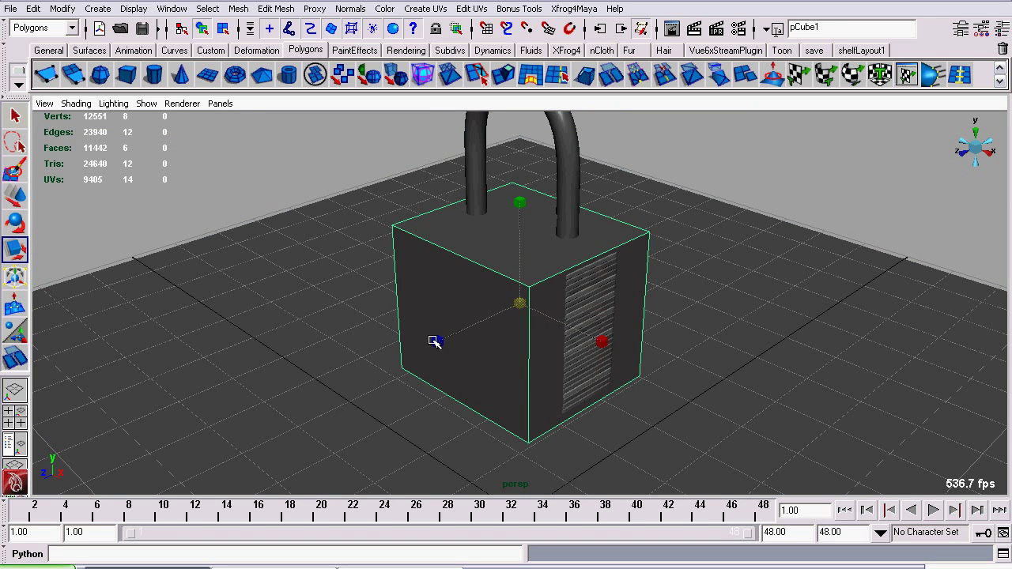
left_click_drag(435, 341, 477, 306)
scroll(593, 275, "up", 5)
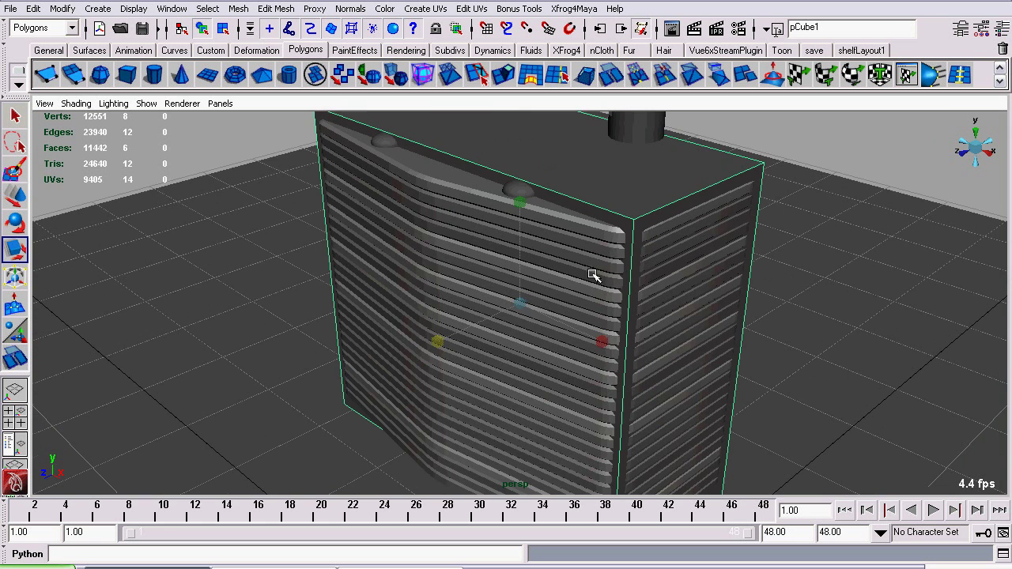
Insert an edge loop across the cube near the middle of its long sides, working from the top view
left_click(976, 126)
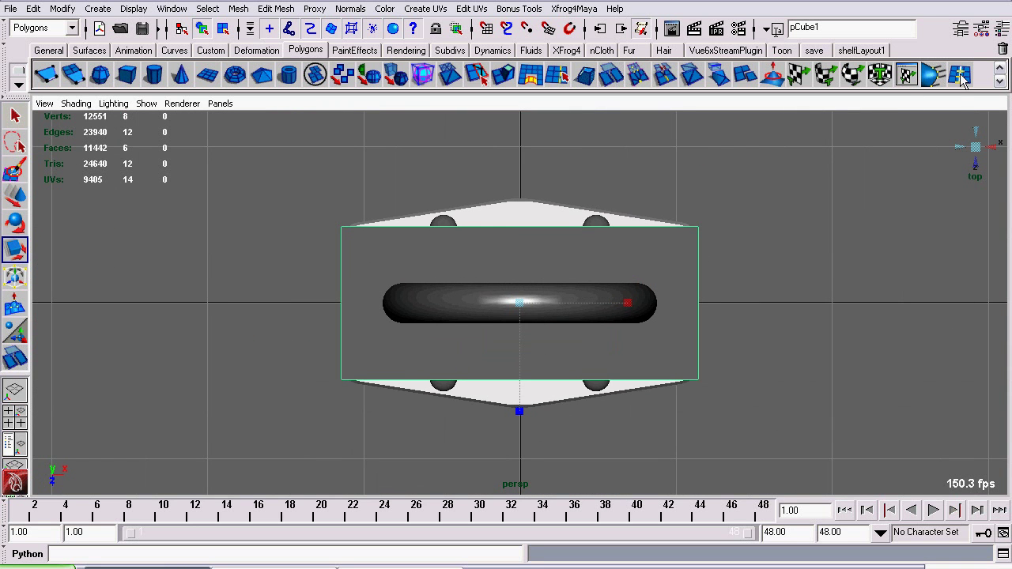
left_click(961, 76)
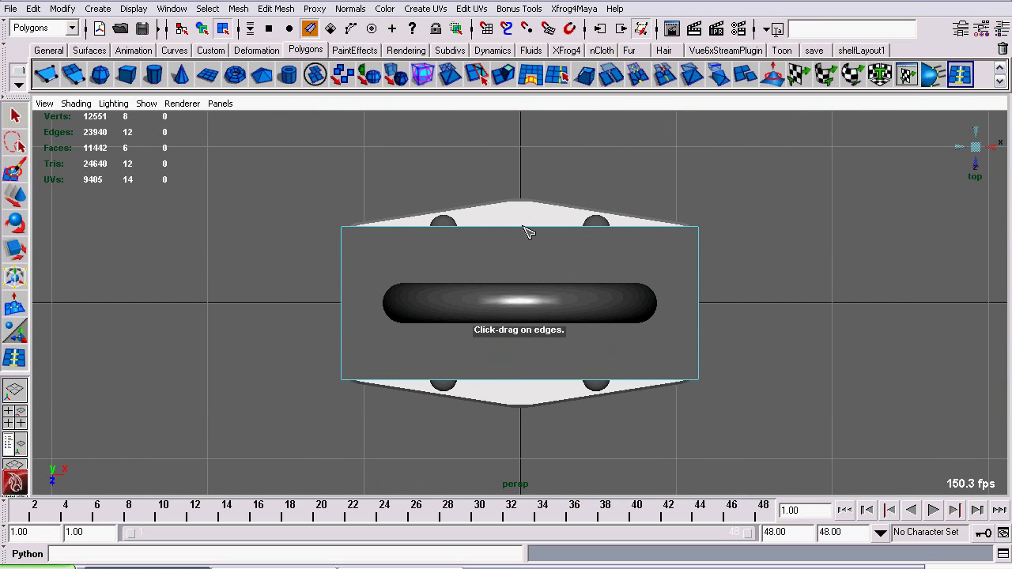
left_click_drag(529, 231, 522, 231)
left_click(15, 200)
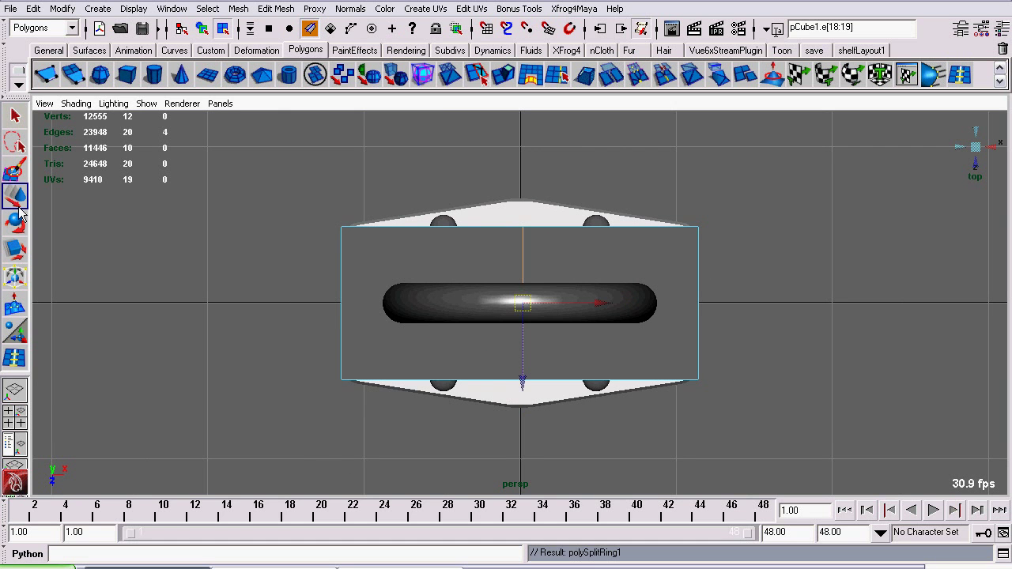
Snap the new edge loop to the grid's centre line and scale it outward in depth to match the ridges of the padlock's body
left_click(487, 30)
left_click_drag(605, 303, 551, 302)
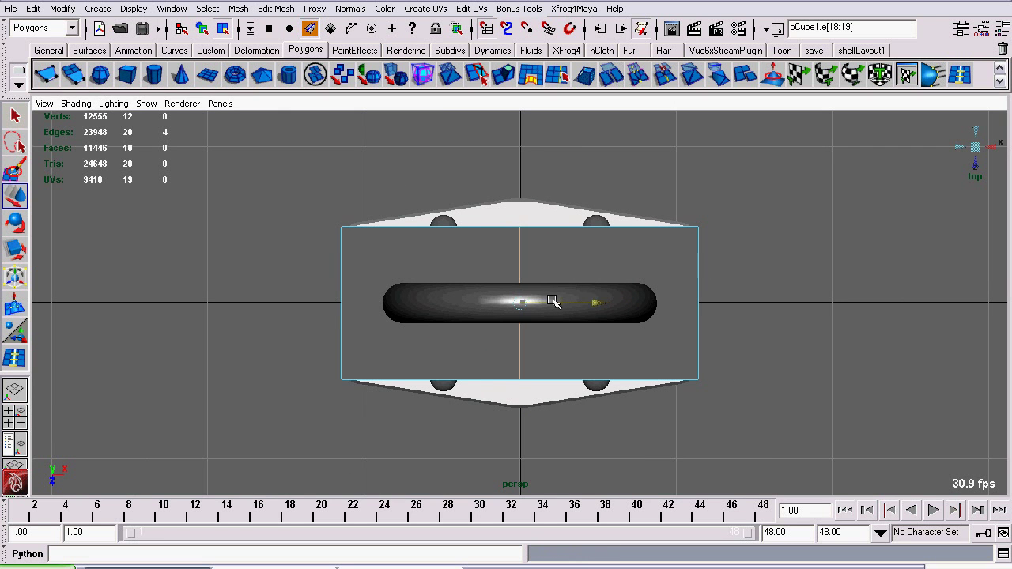
key("r")
left_click_drag(522, 200, 512, 147)
left_click(979, 148)
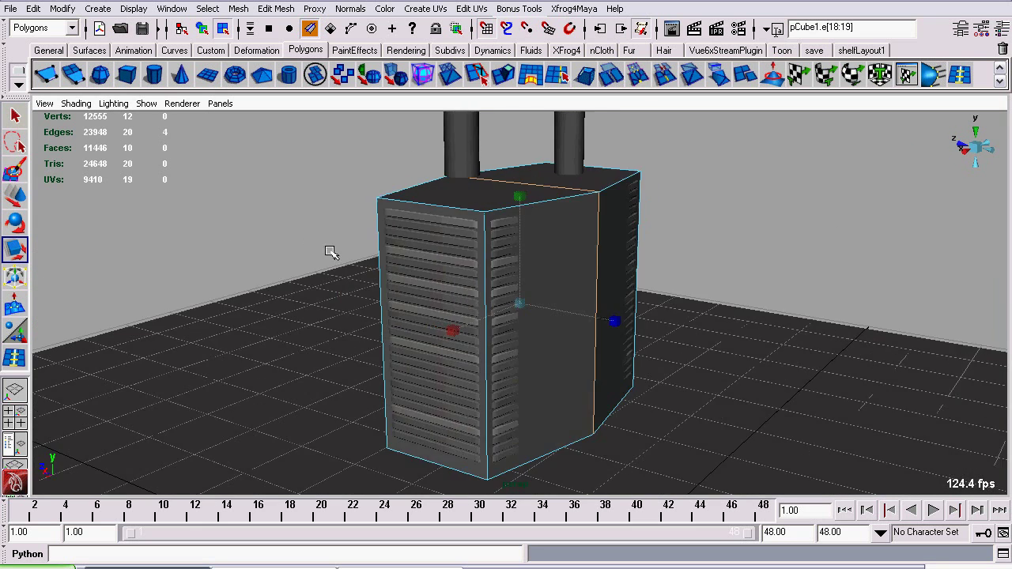
right_click_drag(331, 252, 488, 272, "alt")
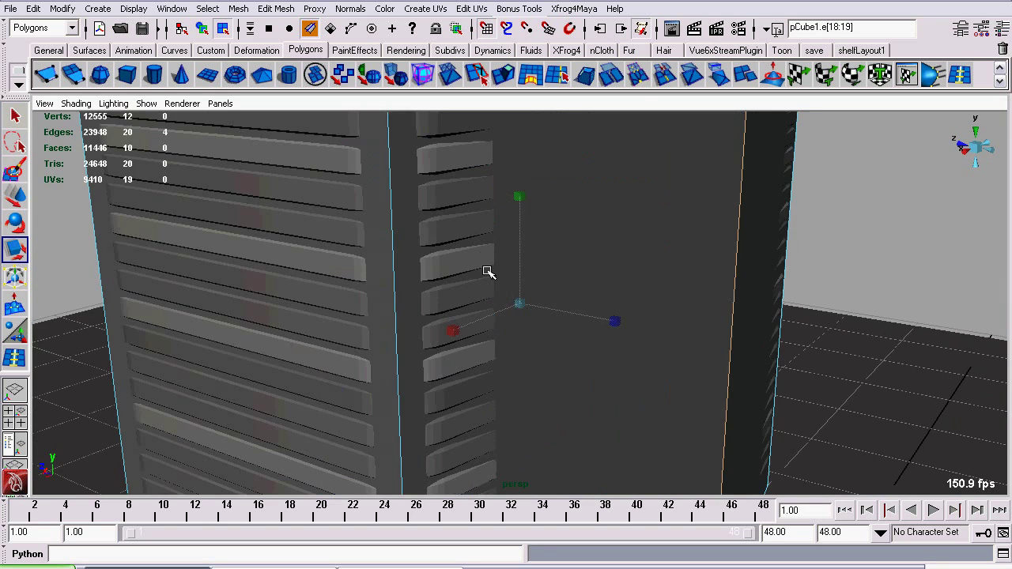
right_click_drag(397, 245, 308, 250, "alt")
left_click_drag(423, 241, 979, 325, "alt")
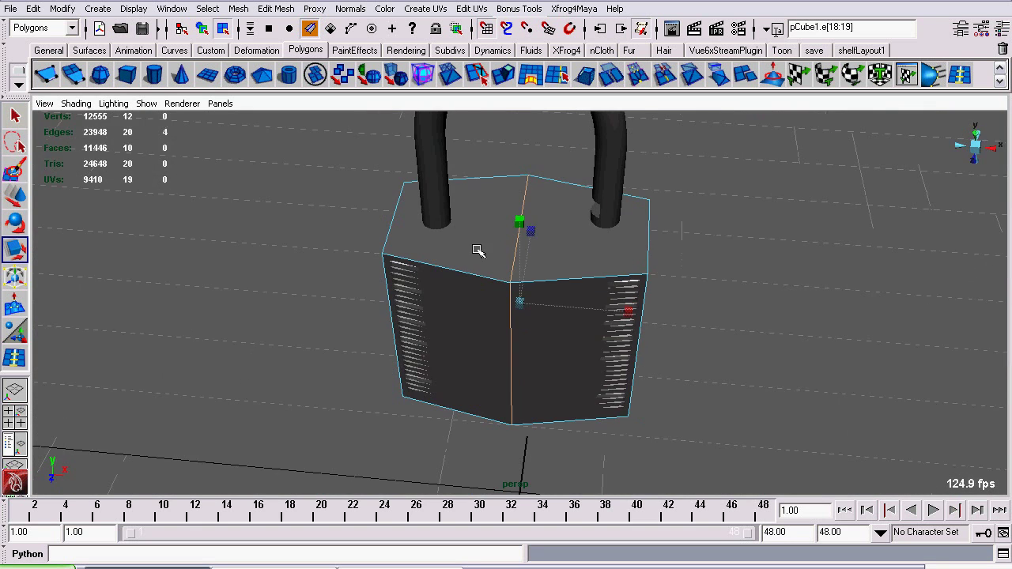
Duplicate the body stand-in, reduce the copy's depth and width to roughly those of the shackle, and raise it above the body
right_click_drag(464, 219, 499, 197)
left_click_drag(499, 198, 491, 319, "alt")
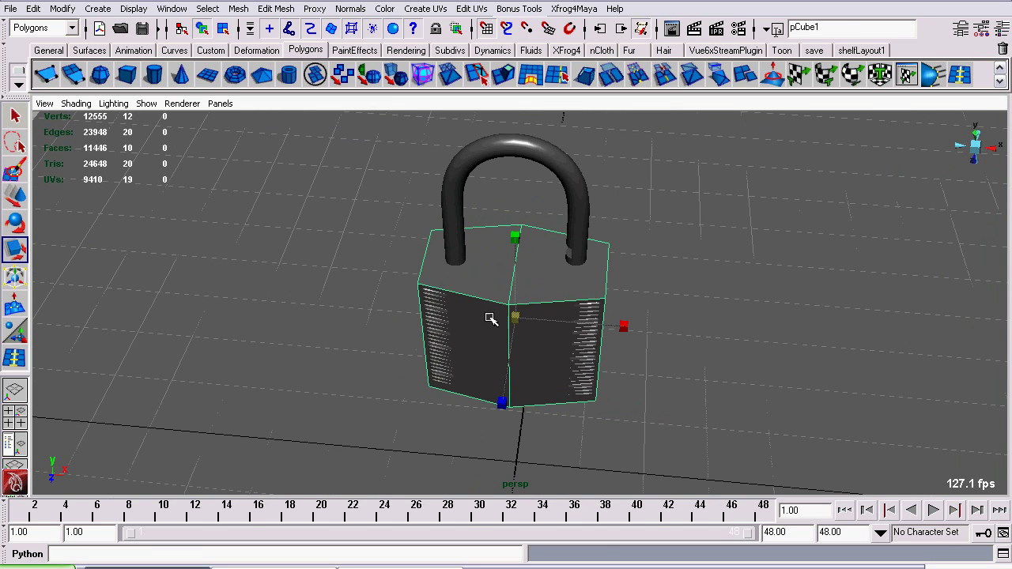
key("ctrl+d")
left_click_drag(496, 414, 509, 346)
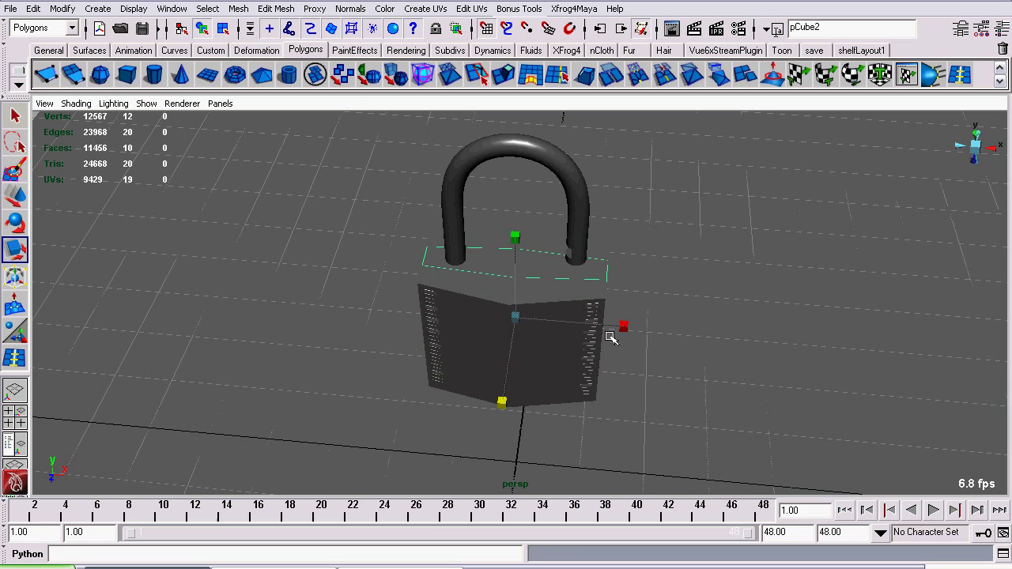
left_click_drag(632, 324, 604, 311)
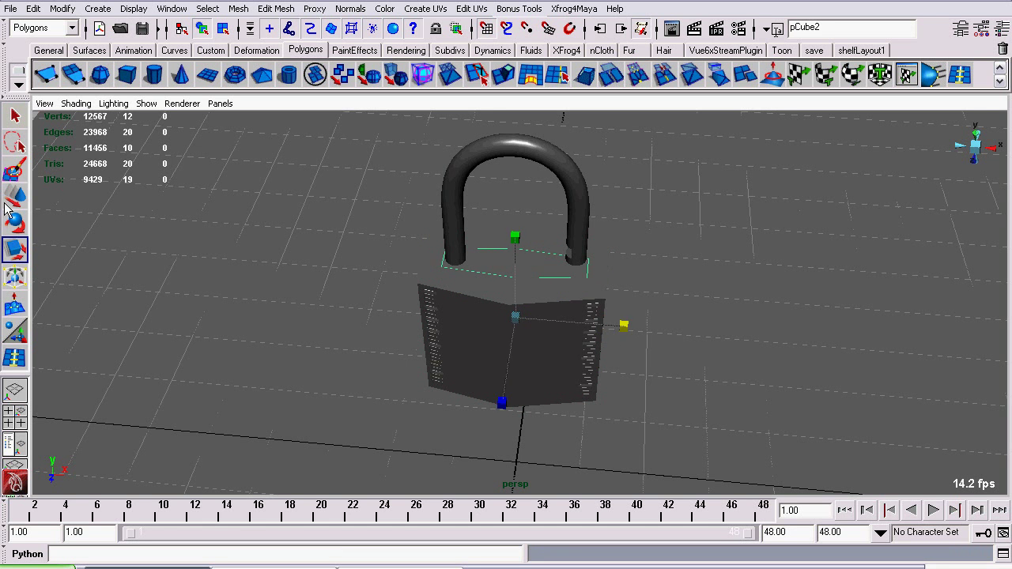
key("w")
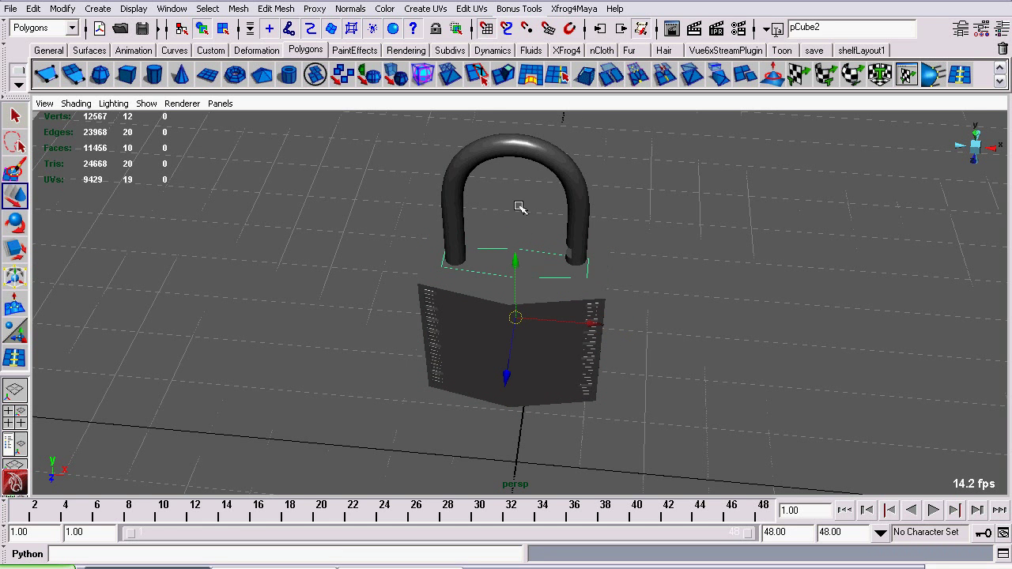
left_click_drag(516, 264, 514, 166)
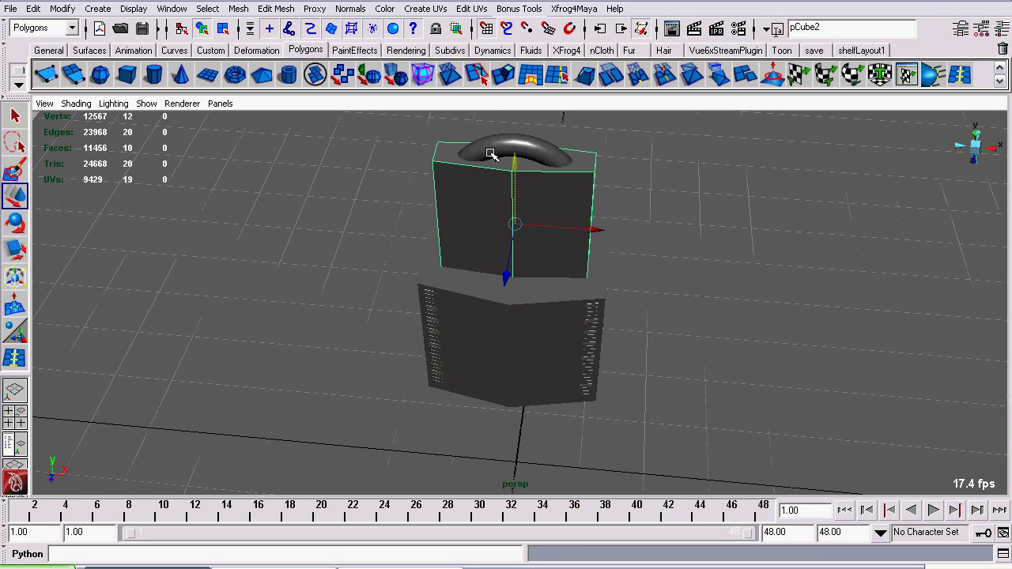
Extrude the two top faces of the raised copy upward and narrow them to follow the shackle's curve
left_click(15, 250)
left_click_drag(530, 284, 495, 185, "alt")
key("w")
right_click_drag(494, 190, 501, 224)
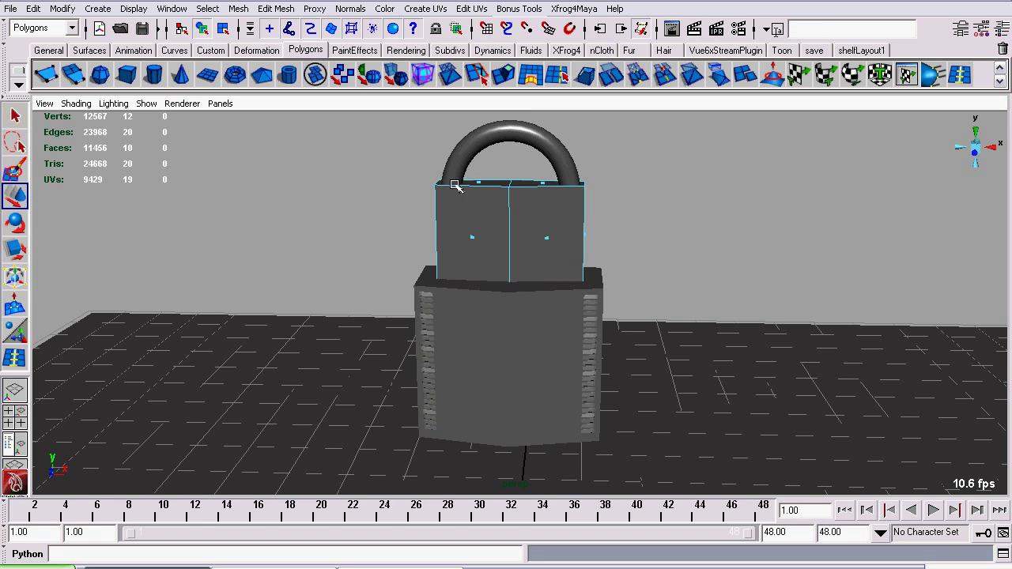
left_click_drag(625, 209, 624, 209)
middle_click_drag(608, 208, 596, 488, "alt")
scroll(541, 236, "up", 5)
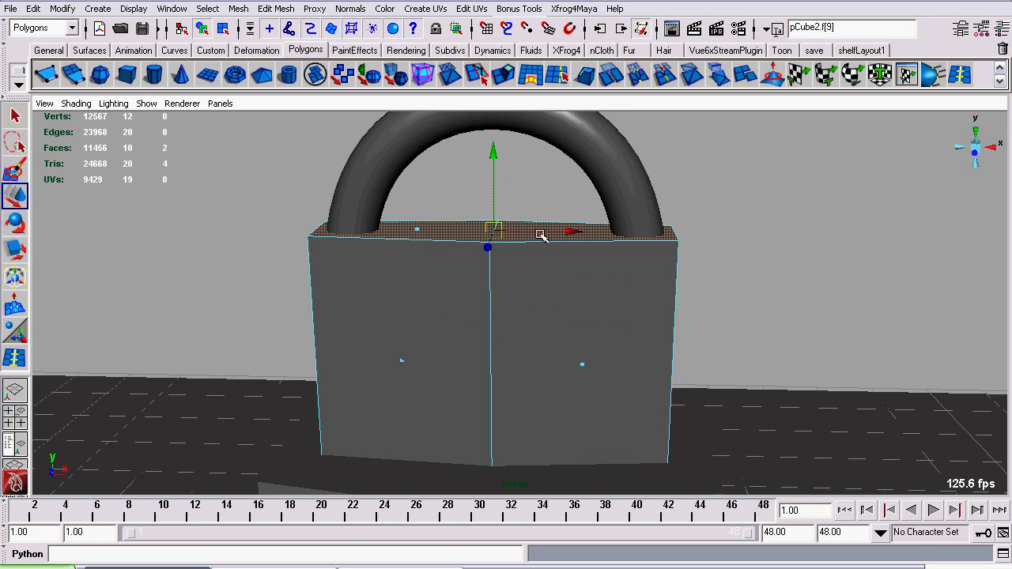
scroll(477, 158, "down", 3)
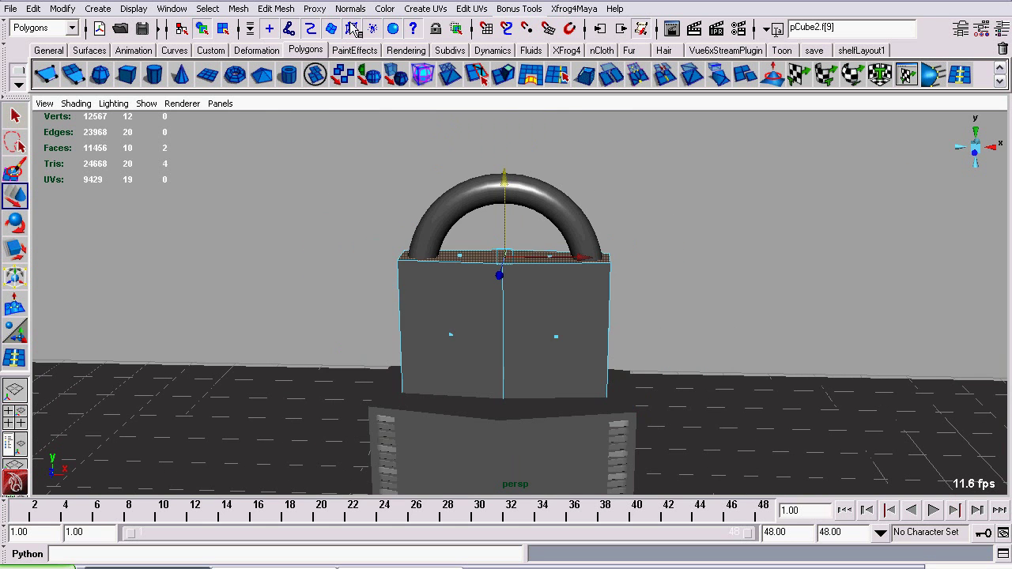
left_click(276, 9)
left_click(285, 53)
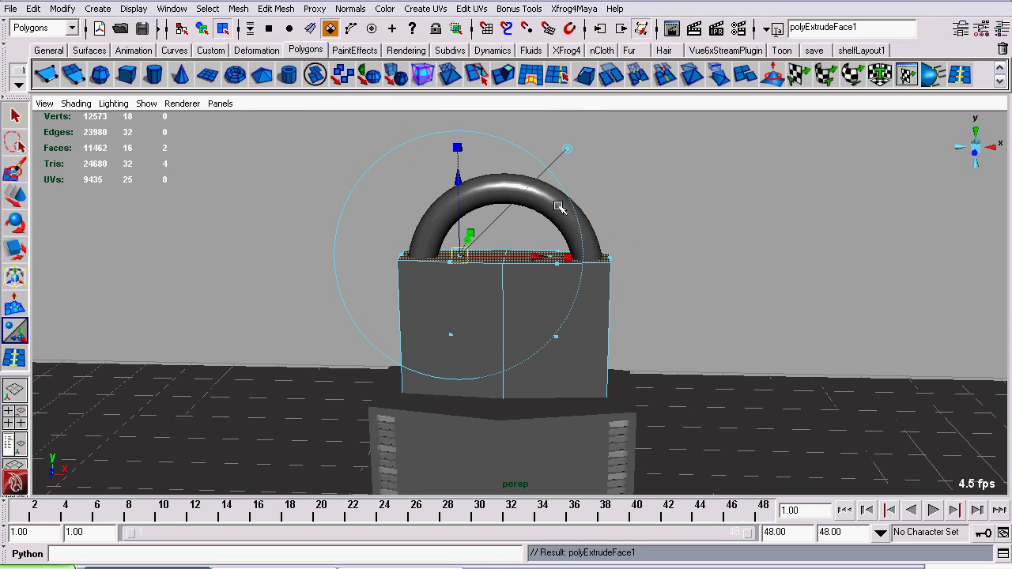
left_click_drag(465, 180, 451, 141)
left_click(14, 249)
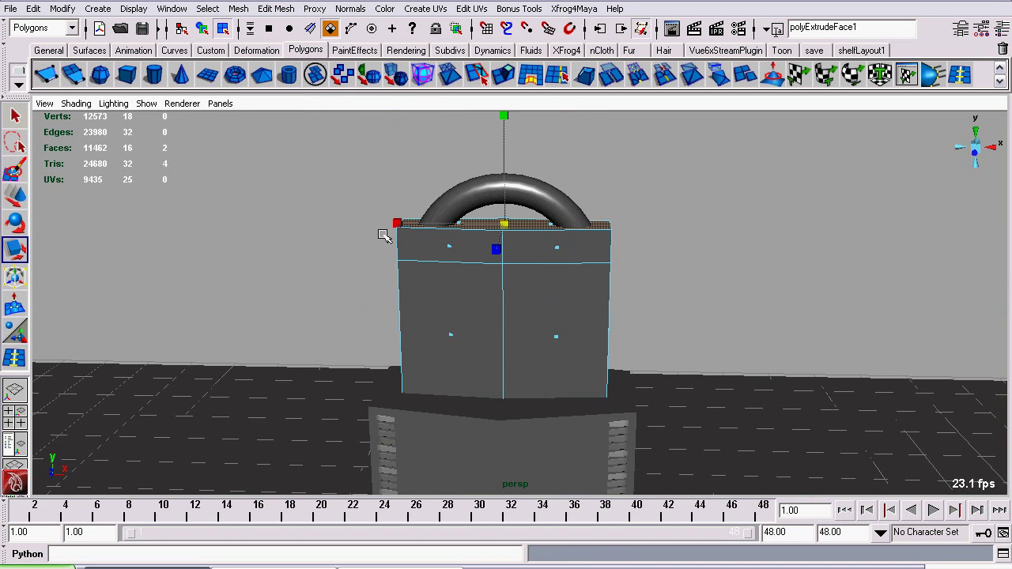
left_click_drag(396, 225, 414, 219)
Extrude the top faces a second time, raise them, and narrow them further along the shackle's arch
left_click(275, 8)
left_click(283, 52)
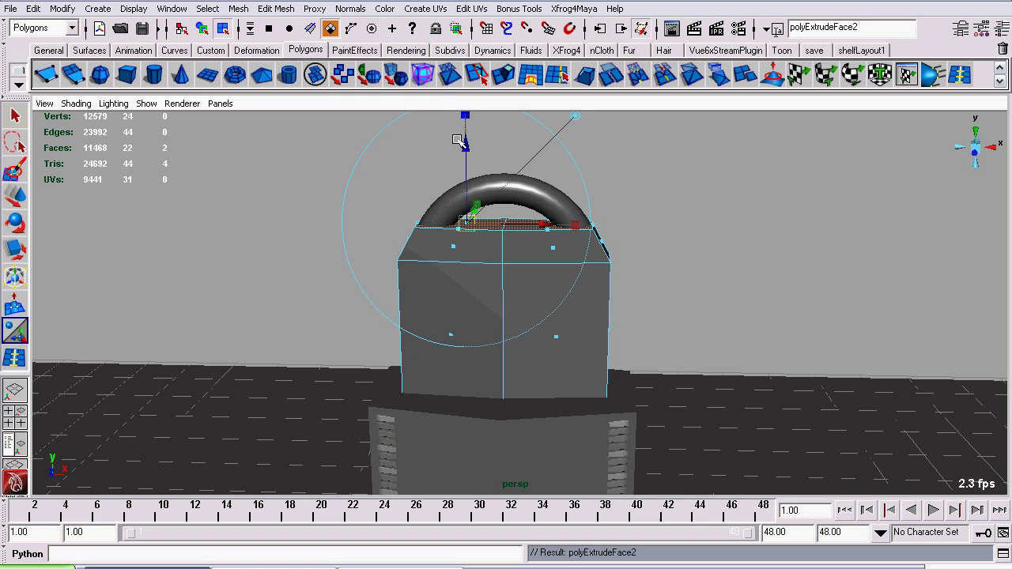
left_click(19, 203)
left_click_drag(502, 146, 484, 103)
left_click(14, 250)
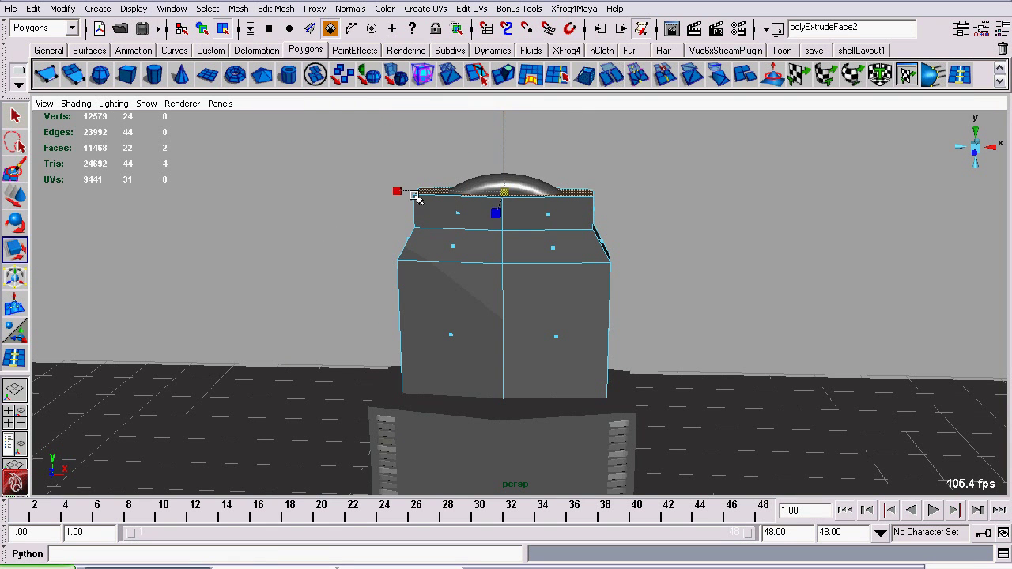
left_click_drag(397, 189, 437, 190)
left_click(14, 196)
Add a third extrusion to the top faces, narrow it strongly, and set its height level with the shackle's peak
left_click(276, 8)
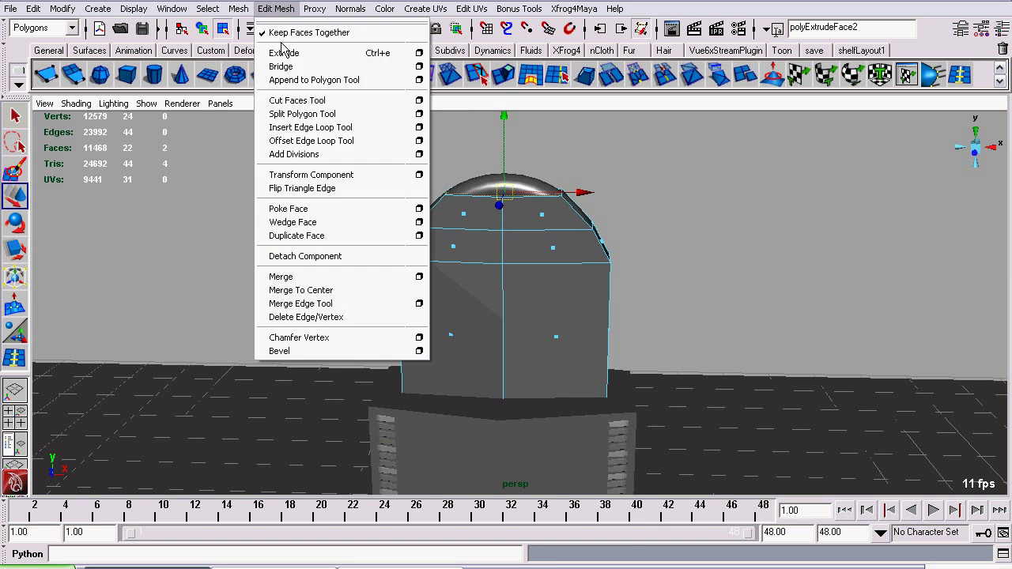
left_click(286, 49)
left_click(16, 199)
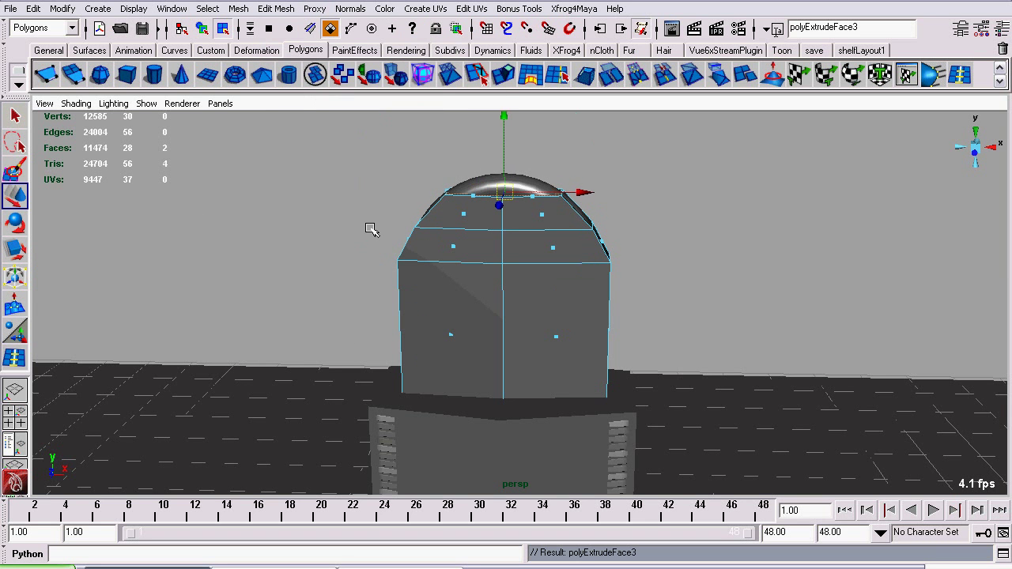
middle_click_drag(371, 228, 345, 393, "alt")
left_click_drag(500, 152, 495, 130)
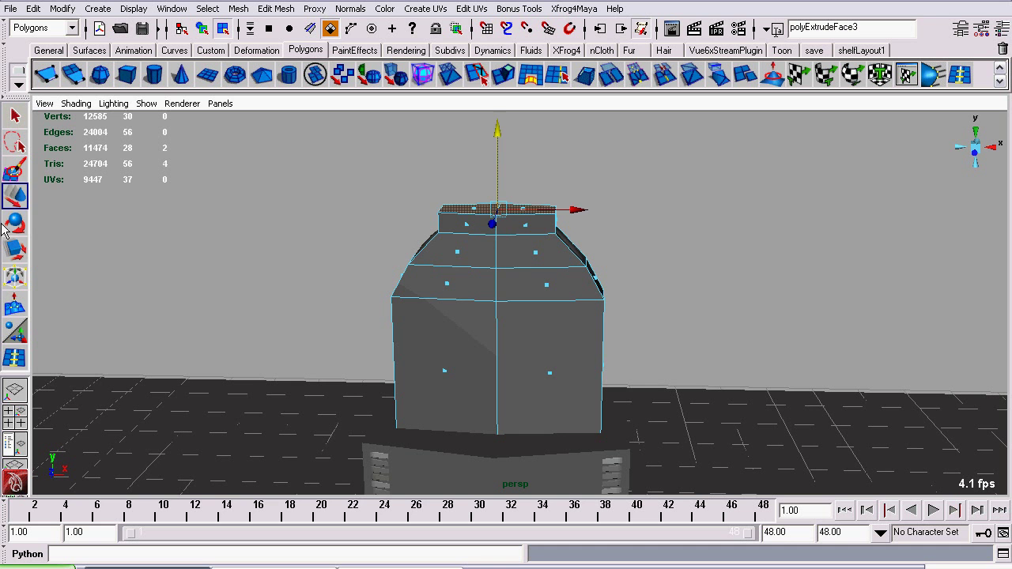
key("r")
left_click_drag(388, 210, 441, 198)
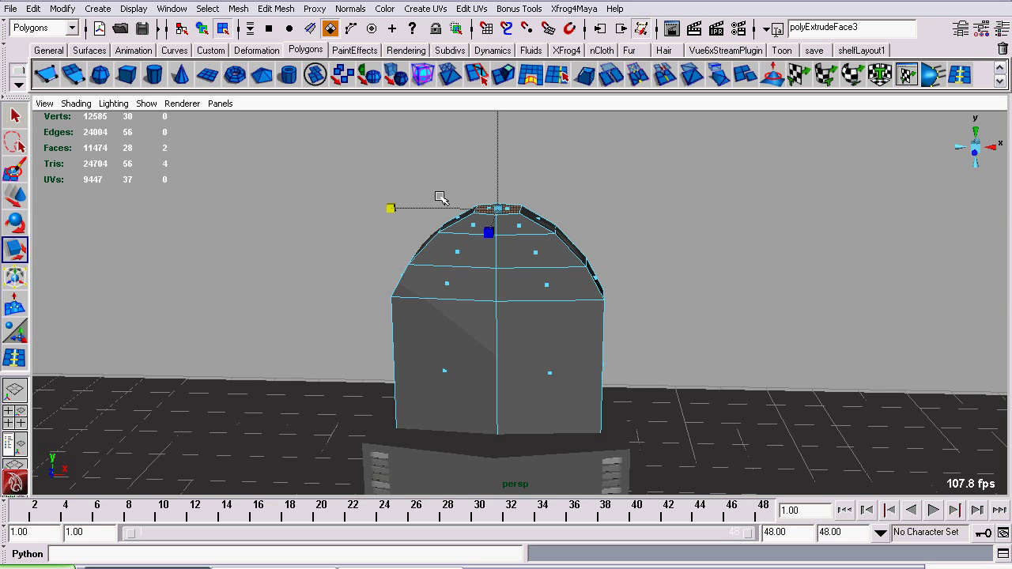
left_click(15, 195)
left_click_drag(495, 127, 495, 131)
Show the scene in wireframe, then slightly lower and widen the vertex row just above the shoulder to fit the shackle's curve
left_click(76, 103)
left_click(87, 128)
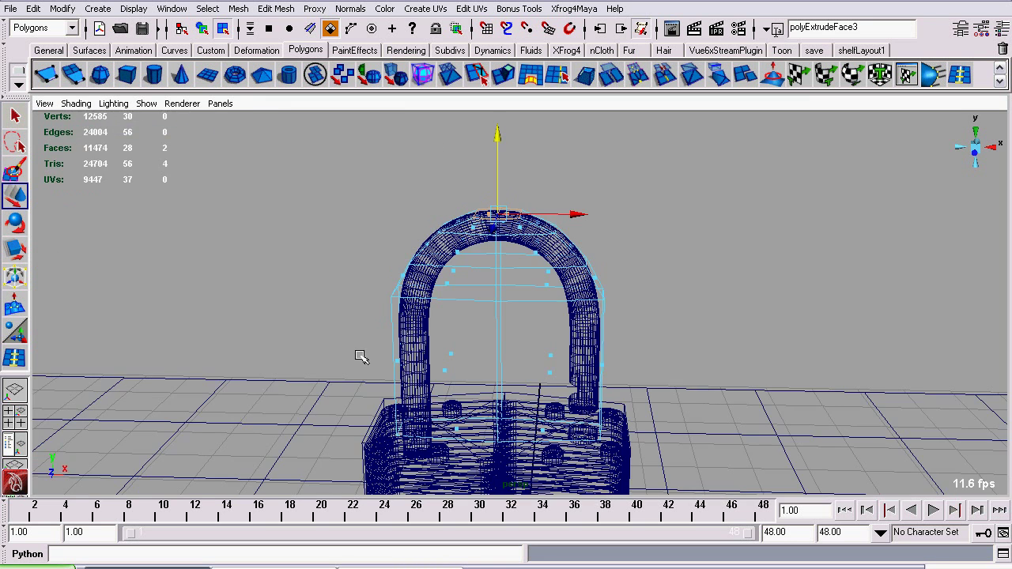
key("F9")
left_click_drag(324, 243, 621, 305)
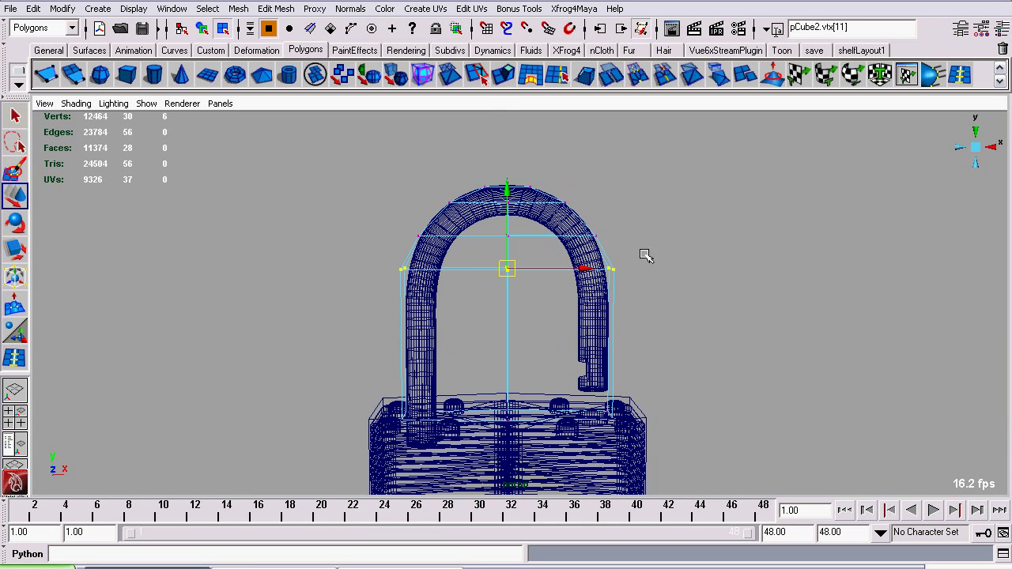
left_click_drag(646, 255, 645, 253)
left_click_drag(510, 160, 510, 166)
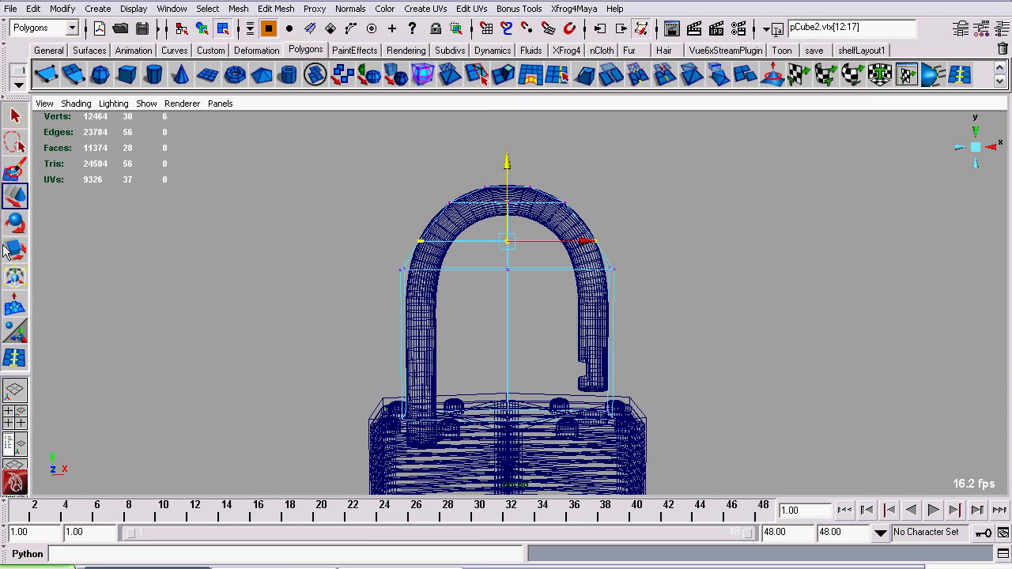
left_click(6, 249)
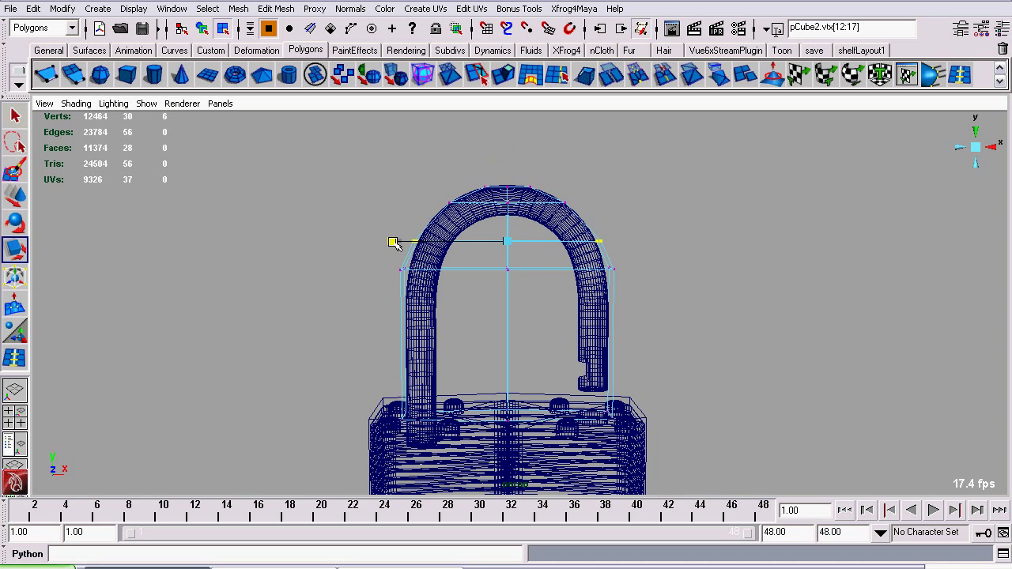
left_click(398, 240)
Narrow the lower block's vertices to the shackle's outer edges and slightly lower the shoulder row of vertices
left_click_drag(420, 309, 696, 447, "alt")
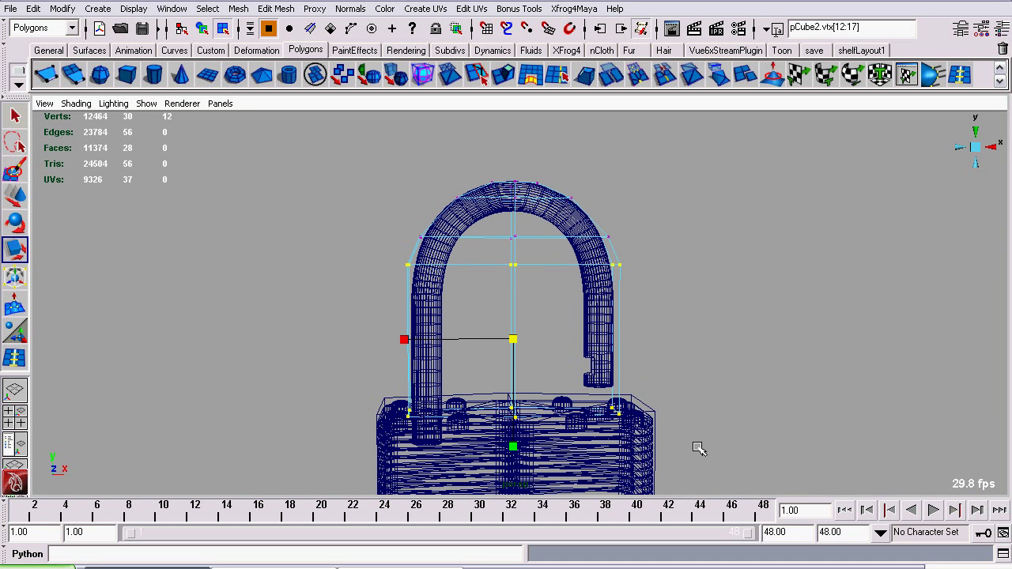
left_click_drag(406, 342, 406, 341)
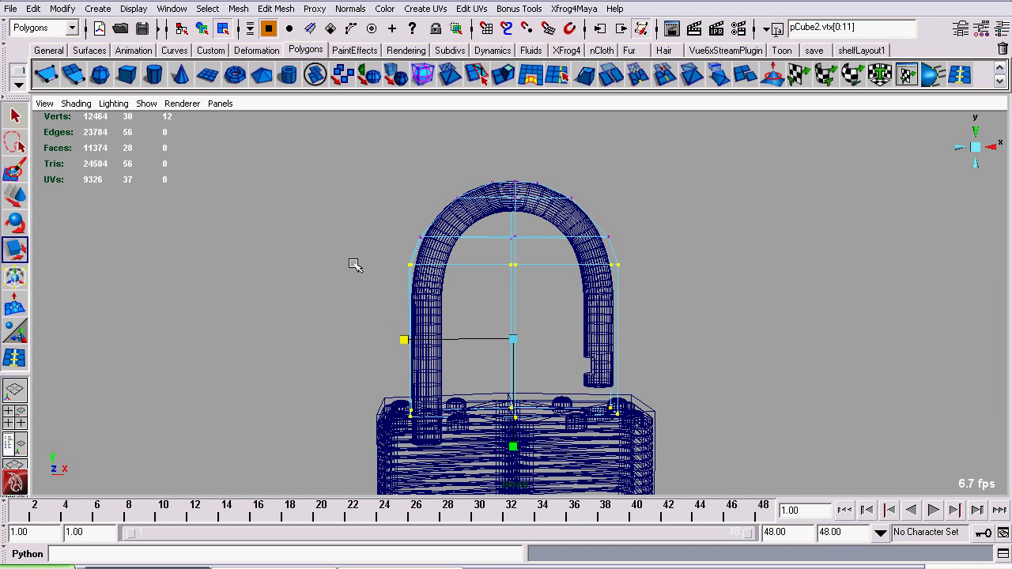
left_click_drag(353, 260, 585, 329)
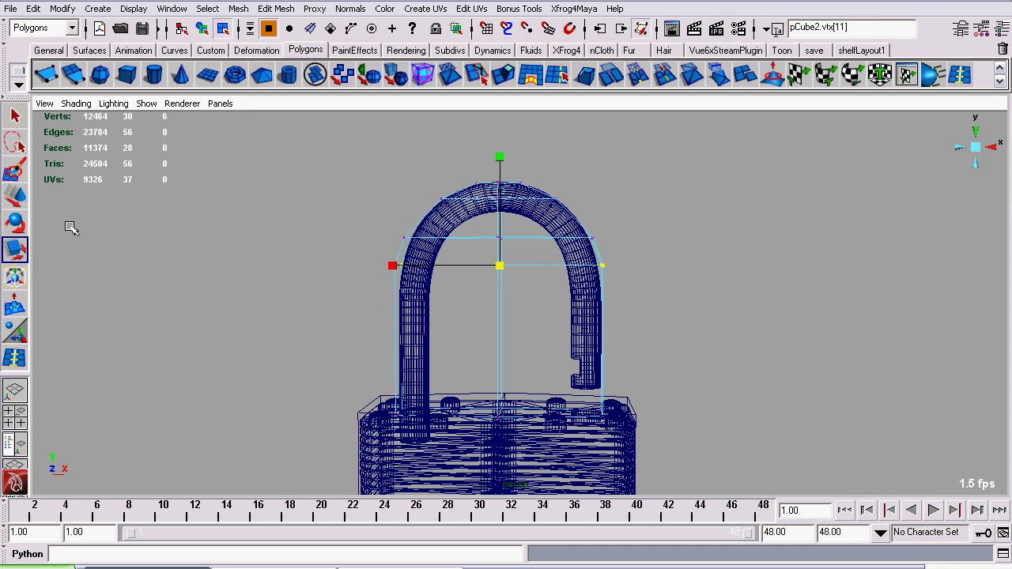
left_click(23, 203)
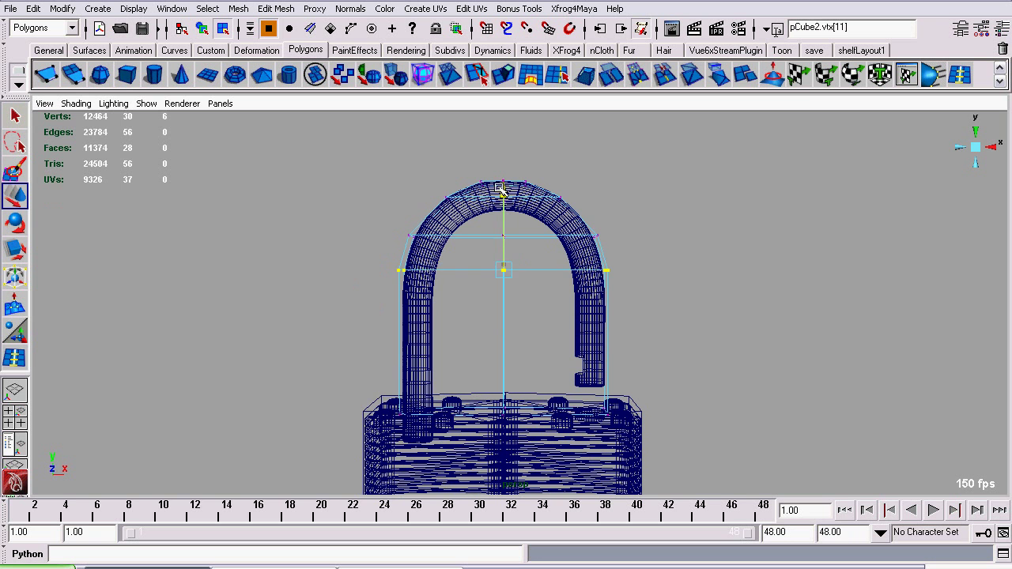
left_click_drag(502, 189, 501, 197)
Restore smooth shading and slightly raise the three upper vertex rows of the arched piece so it covers the shackle
left_click(76, 103)
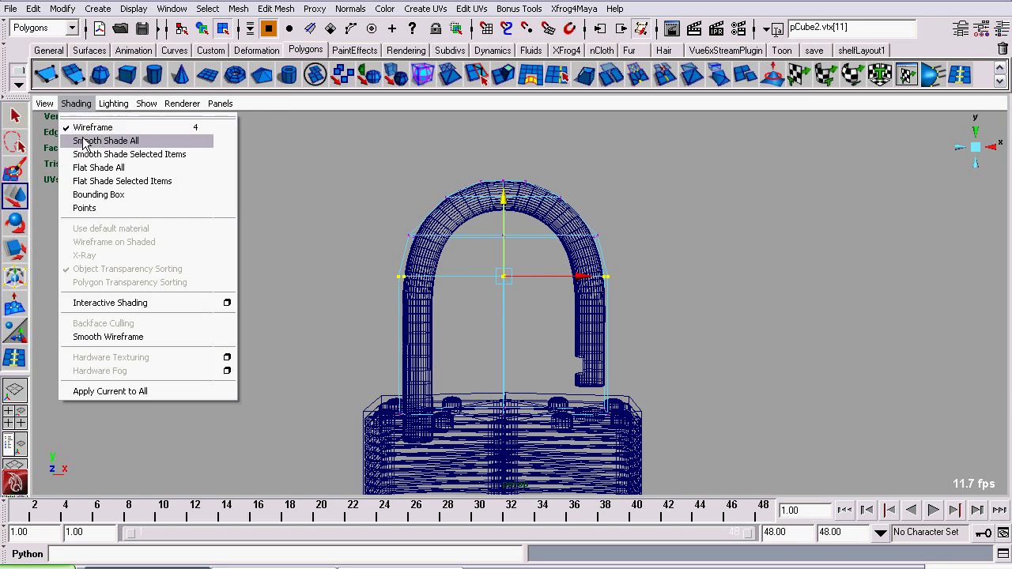
left_click(84, 140)
left_click_drag(400, 280, 466, 276, "alt")
right_click_drag(516, 255, 603, 198)
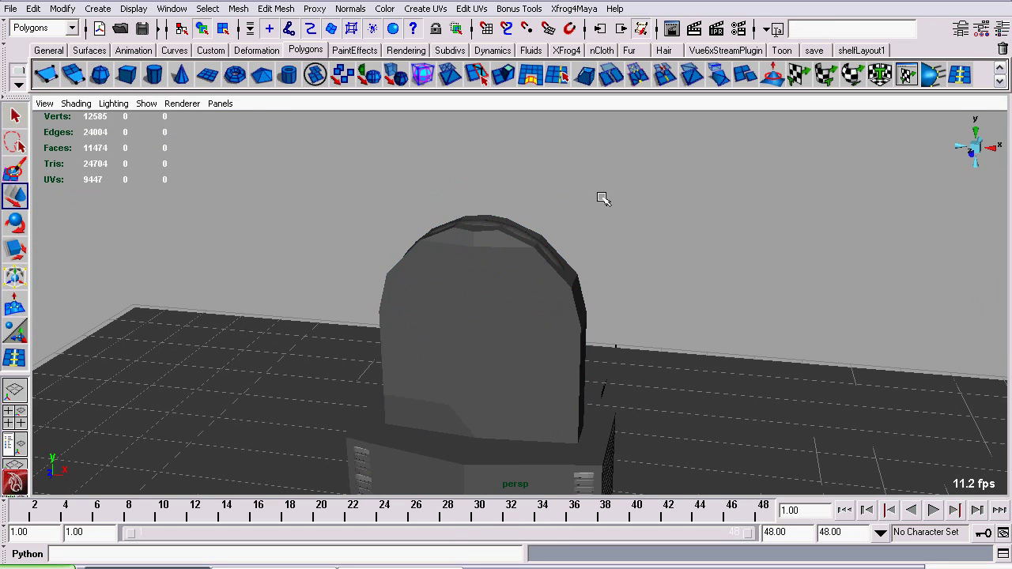
left_click_drag(562, 232, 482, 256, "alt")
left_click(475, 249)
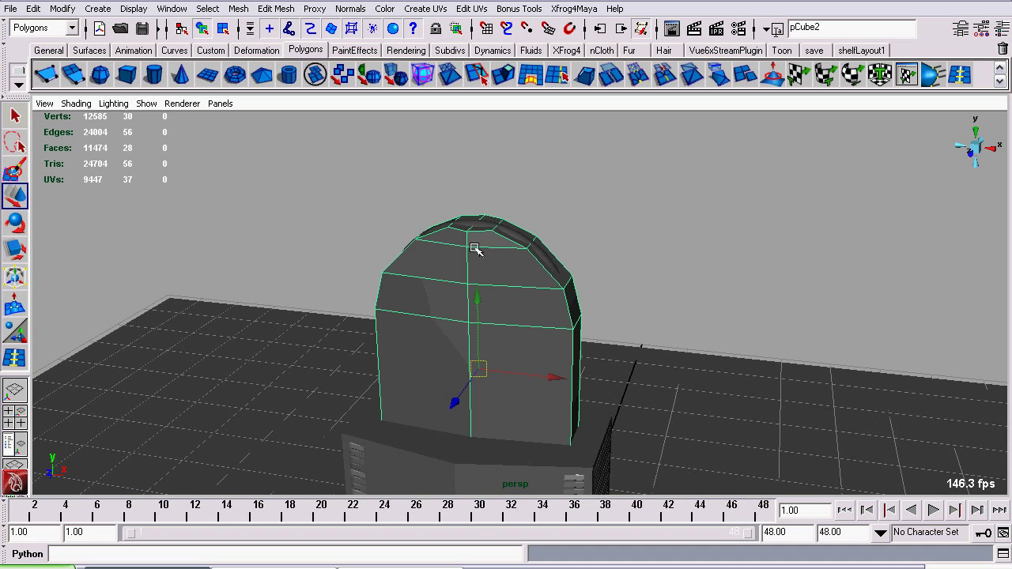
right_click_drag(431, 234, 389, 244)
left_click_drag(388, 244, 447, 210, "alt")
left_click_drag(640, 262, 645, 263)
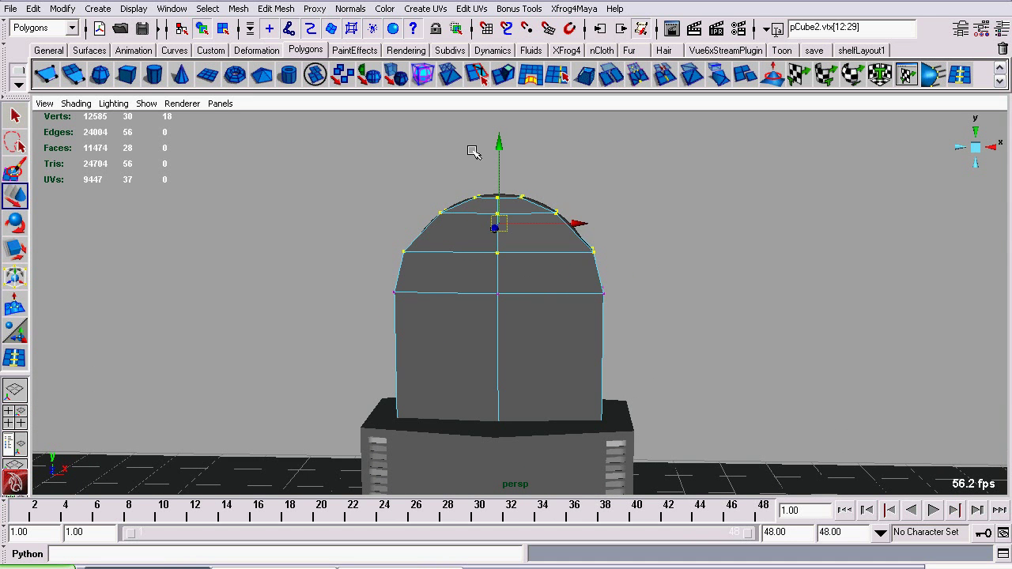
left_click_drag(499, 146, 501, 142)
right_click_drag(493, 237, 553, 207)
left_click(670, 174)
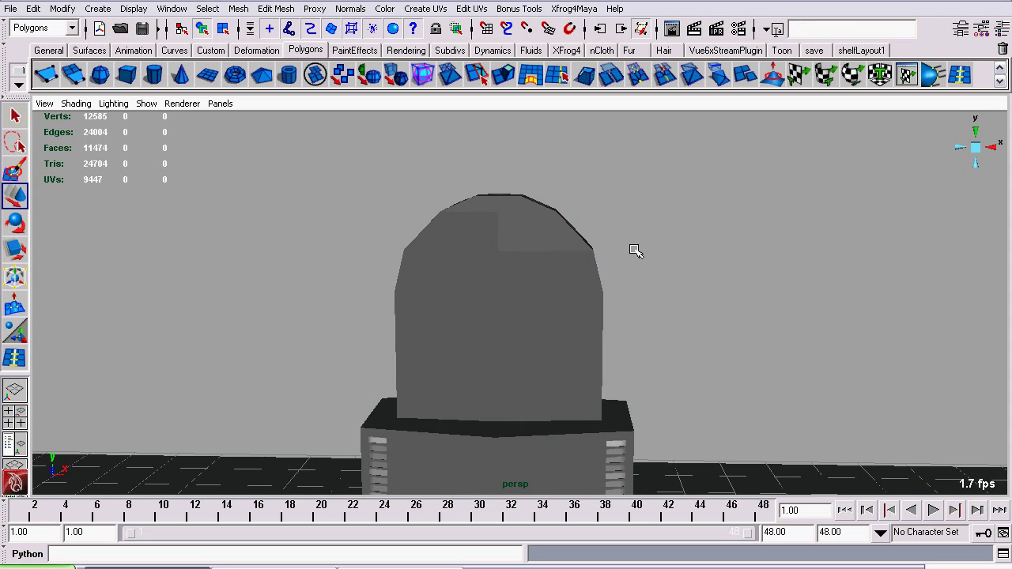
Combine the arched upper piece and the lower block of the stand-in into a single mesh
left_click_drag(636, 252, 589, 268, "alt")
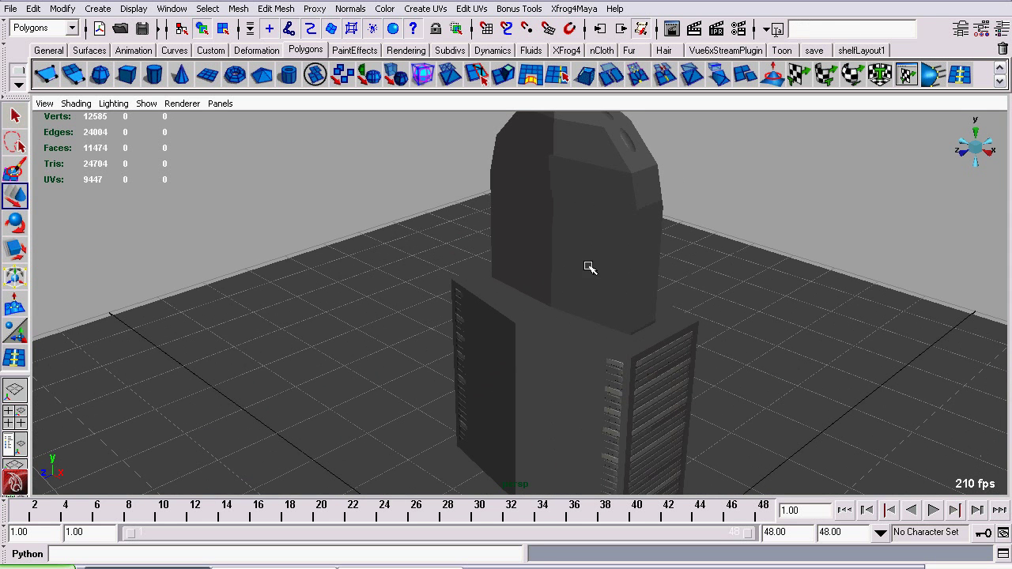
left_click(589, 268)
left_click(536, 335, "shift")
left_click(239, 9)
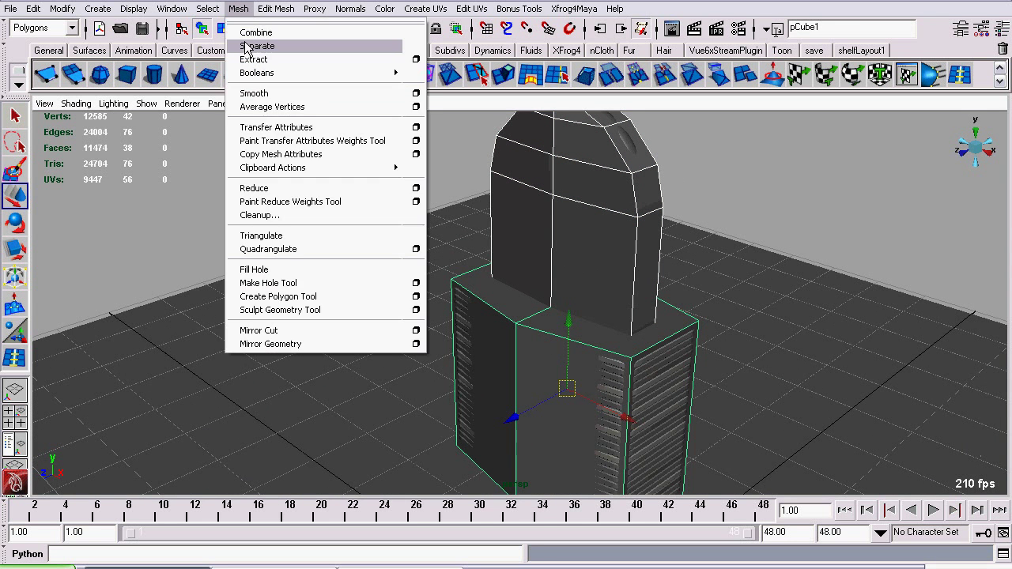
left_click(252, 32)
Delete the combined stand-in's construction history and center its pivot
left_click(34, 9)
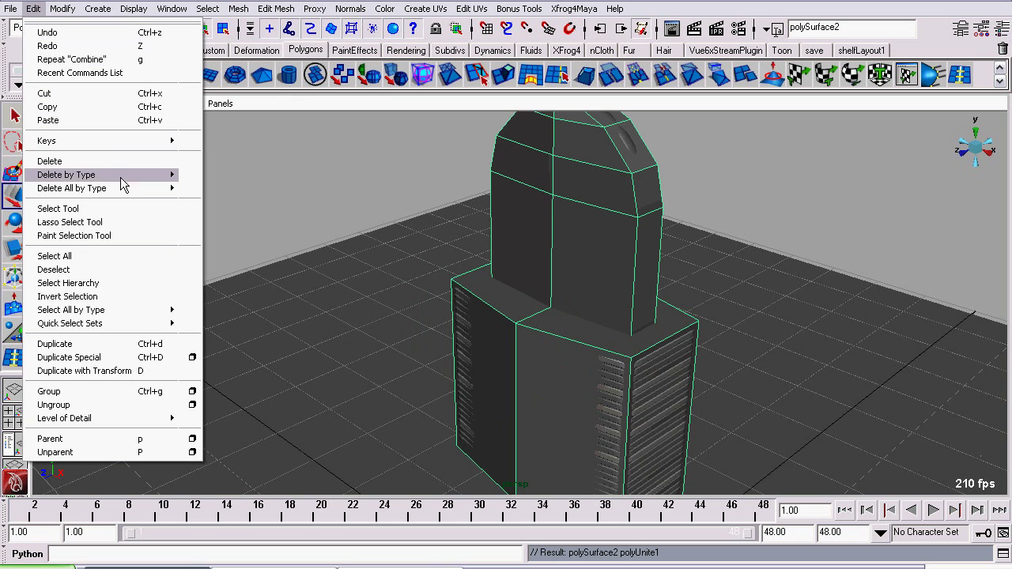
mouse_move(125, 178)
left_click(229, 178)
left_click(63, 8)
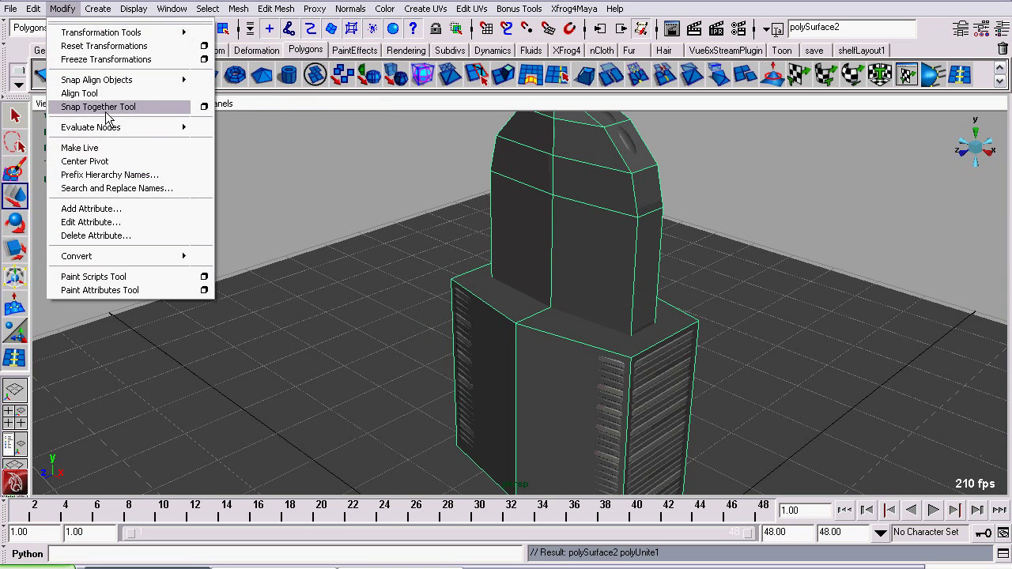
left_click(85, 161)
left_click(959, 29)
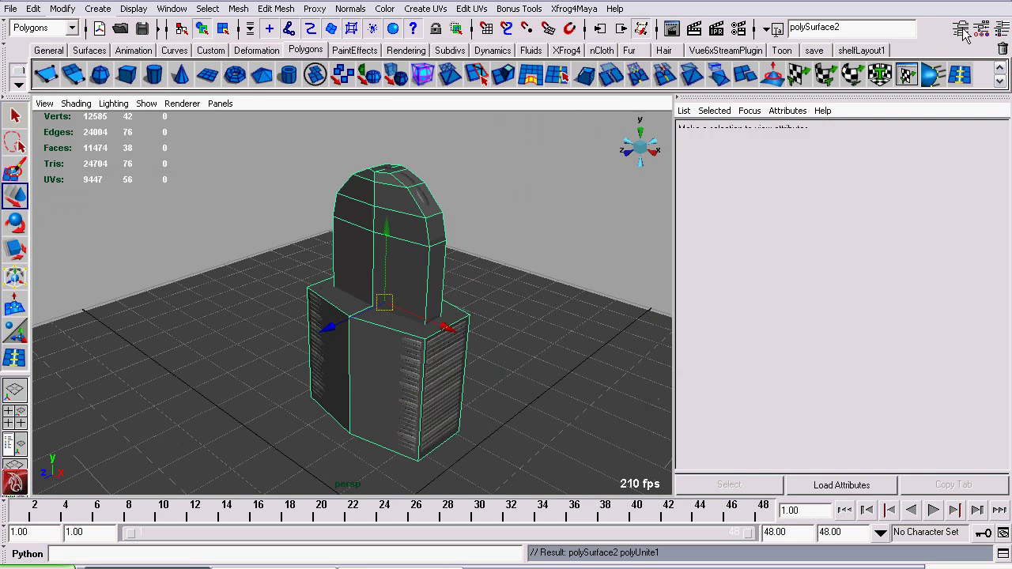
left_click(709, 98)
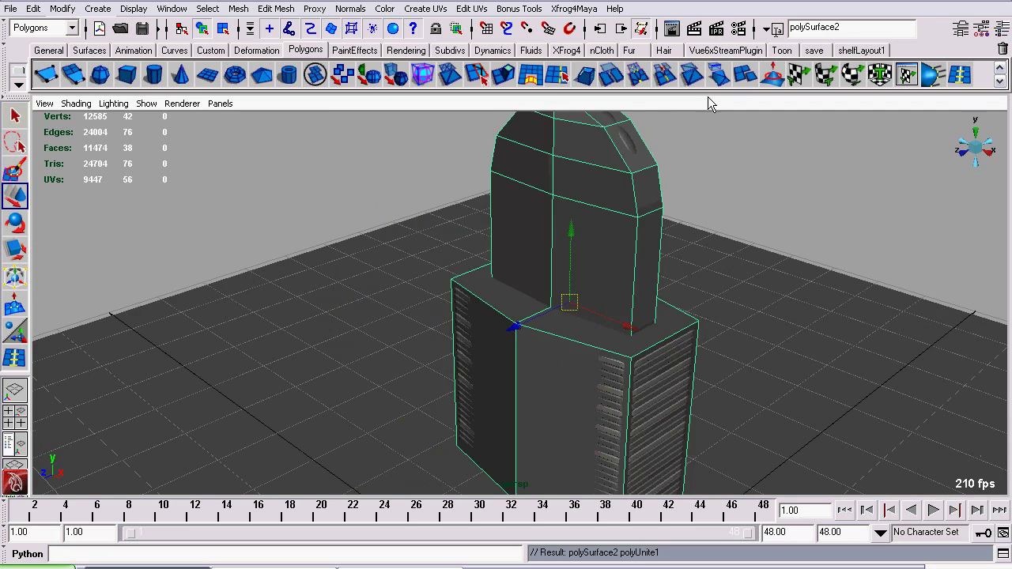
Make the ground plane a passive rigid body using the reset default options
left_click(339, 223)
scroll(541, 370, "down", 4)
middle_click_drag(554, 376, 475, 228, "alt")
scroll(362, 301, "down", 5)
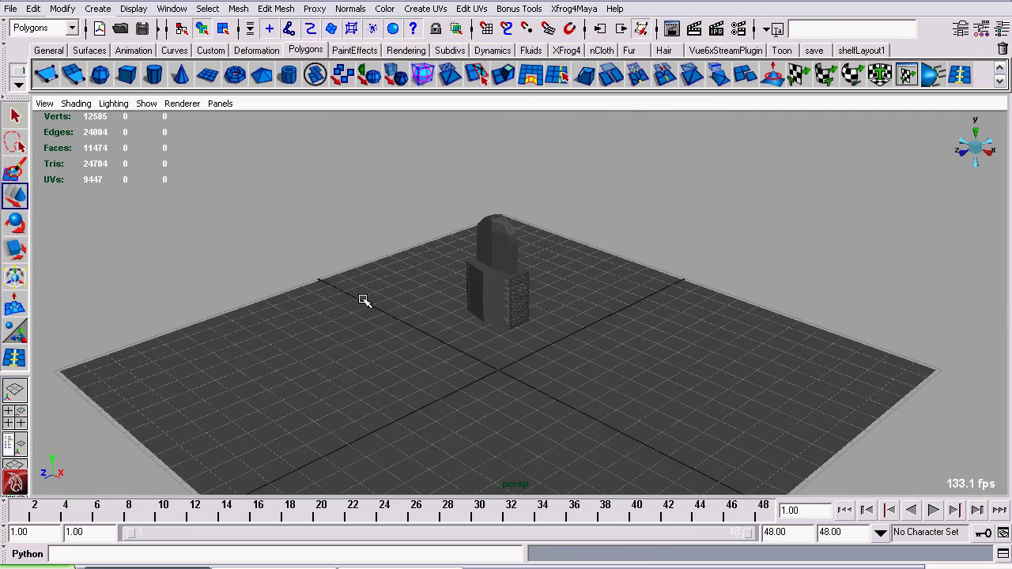
scroll(366, 319, "up", 4)
left_click(315, 375)
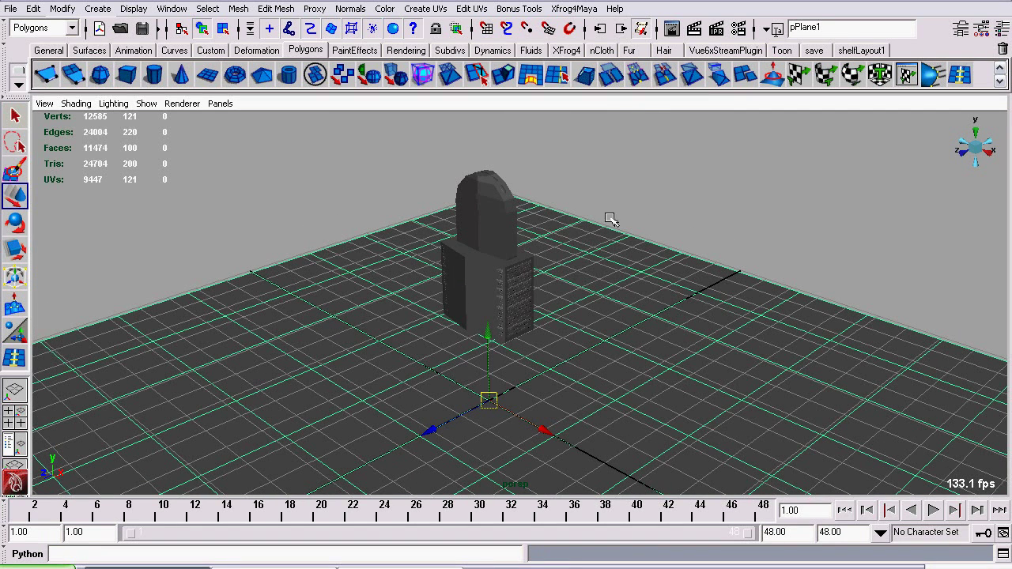
left_click(44, 28)
left_click(56, 79)
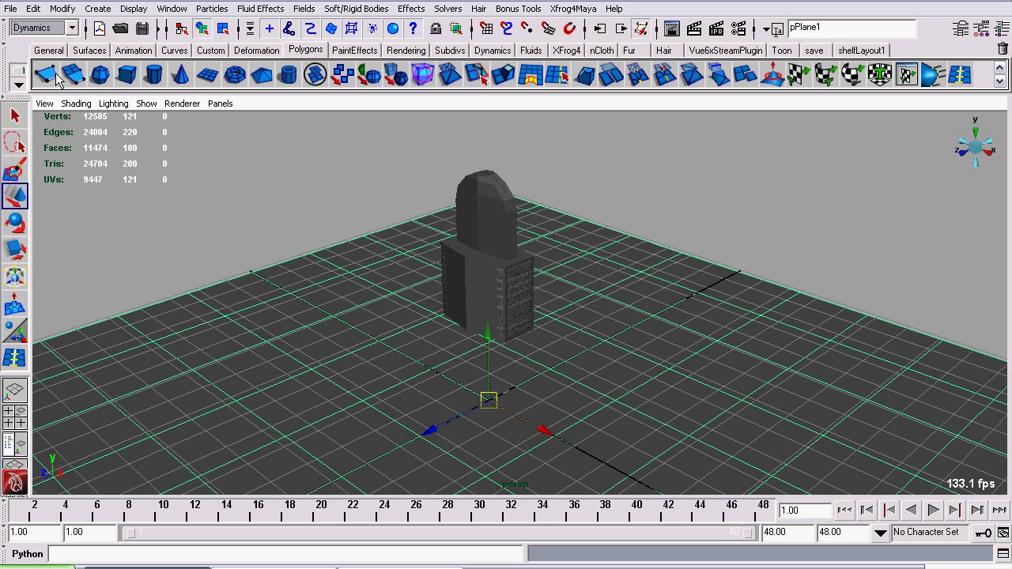
left_click(356, 9)
left_click(475, 45)
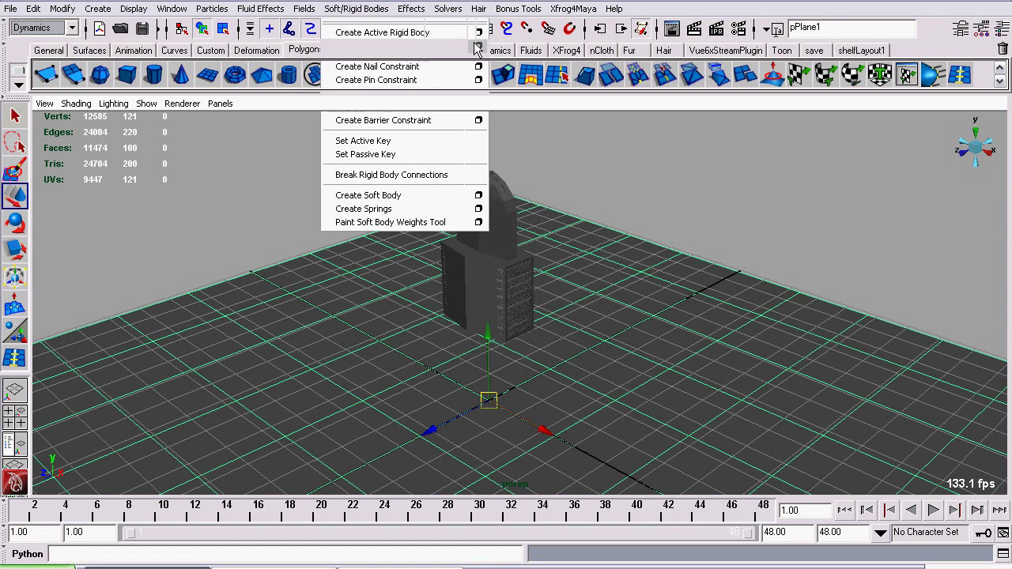
left_click(467, 139)
left_click(470, 169)
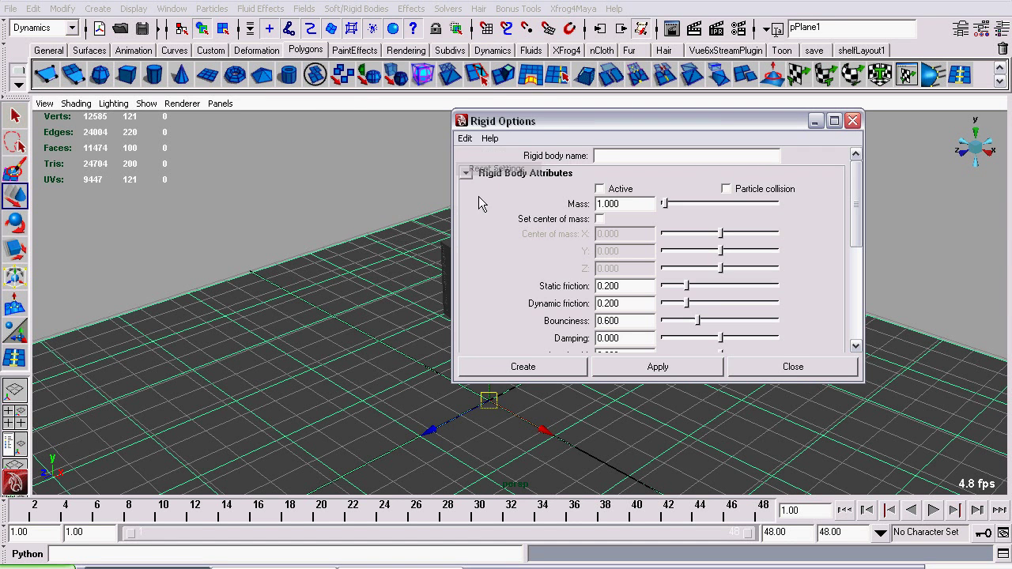
left_click(540, 366)
Examine from the front and close up how the stand-in encloses the padlock's body and shackle
left_click(481, 339)
scroll(508, 343, "up", 3)
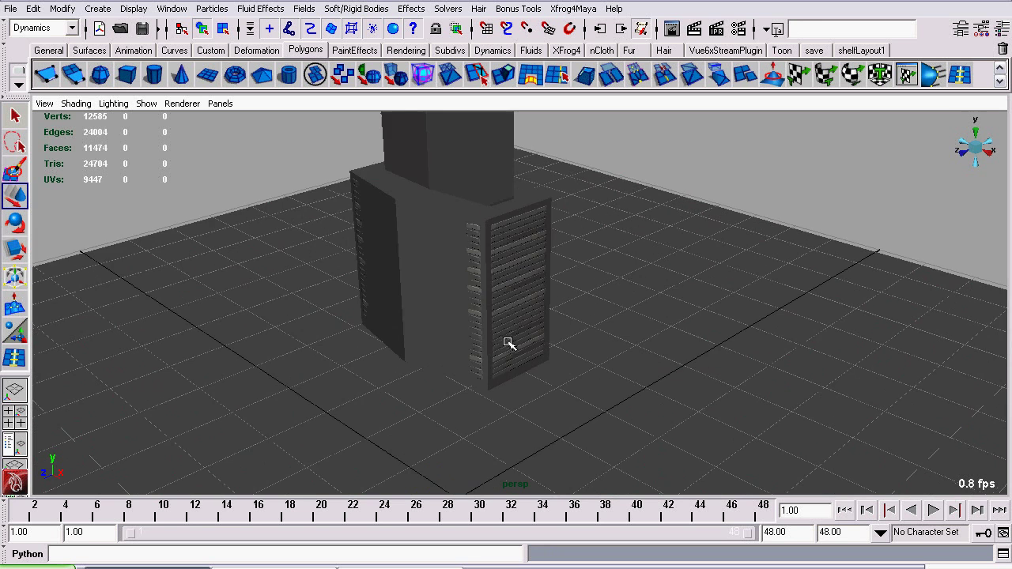
scroll(455, 291, "down", 5)
scroll(455, 291, "up", 3)
left_click_drag(396, 282, 529, 257, "alt")
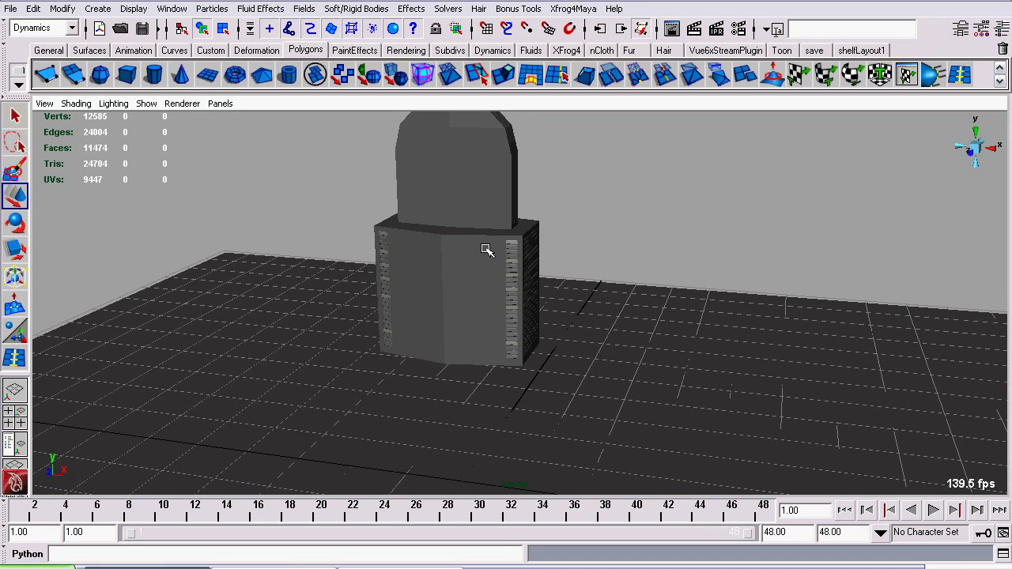
left_click_drag(467, 251, 437, 261, "alt")
middle_click_drag(432, 257, 483, 330, "alt")
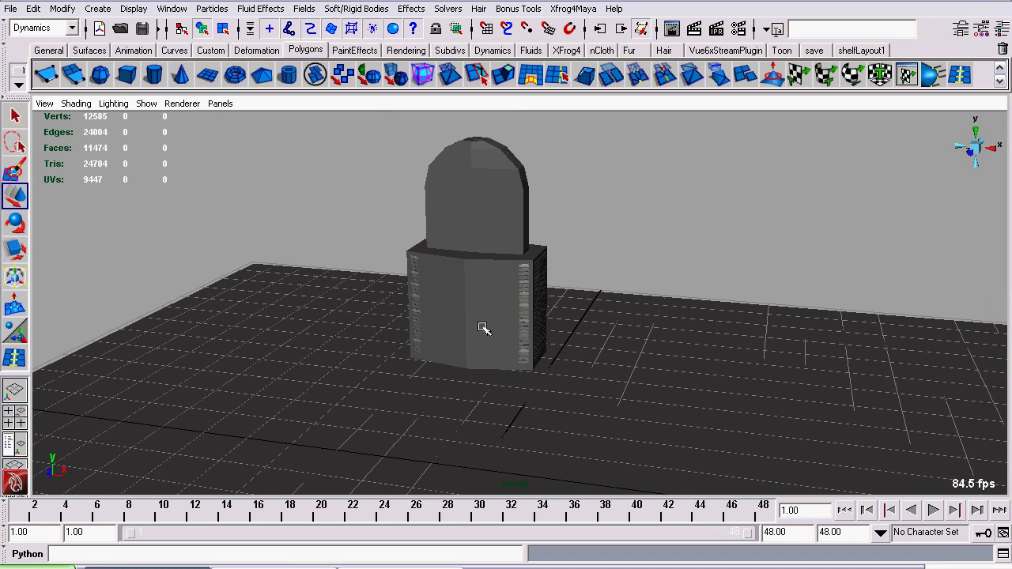
scroll(463, 311, "up", 2)
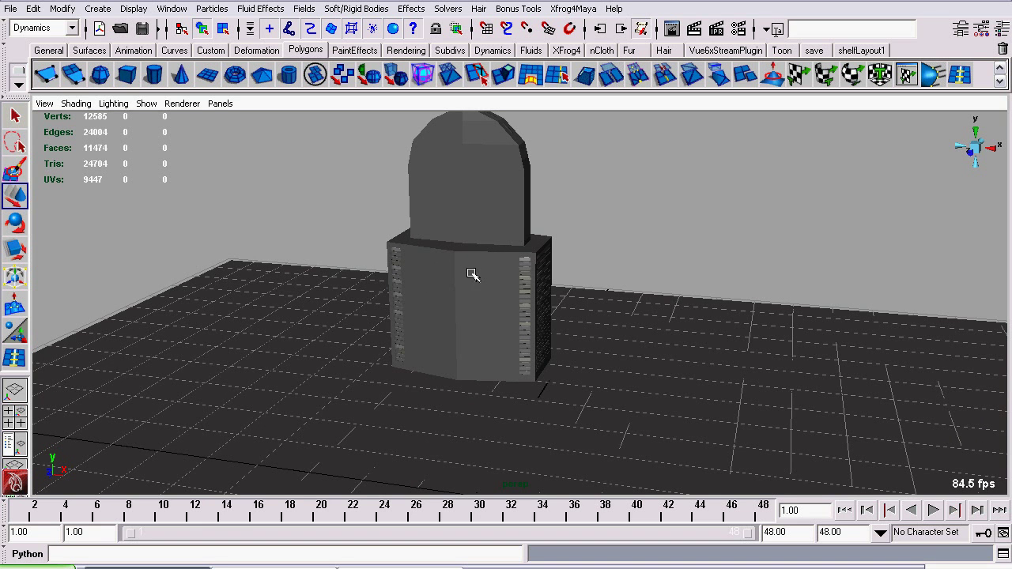
middle_click_drag(451, 261, 529, 324, "alt")
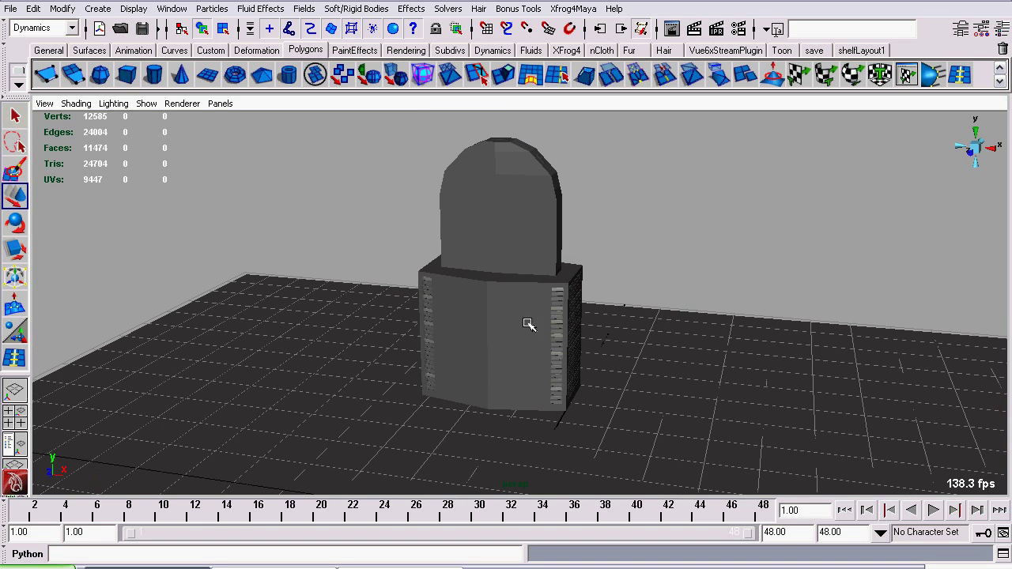
scroll(516, 312, "up", 5)
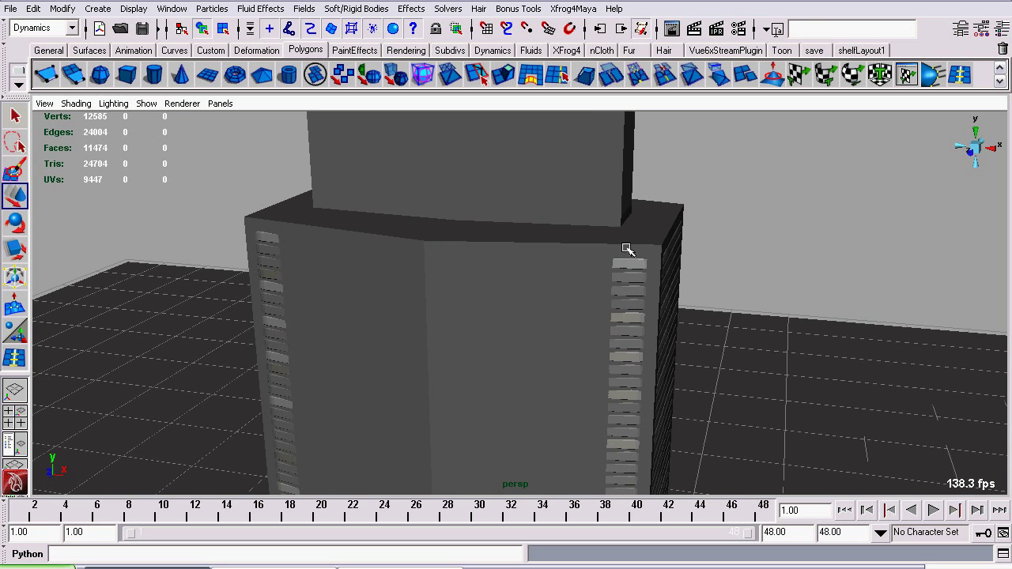
scroll(525, 250, "down", 5)
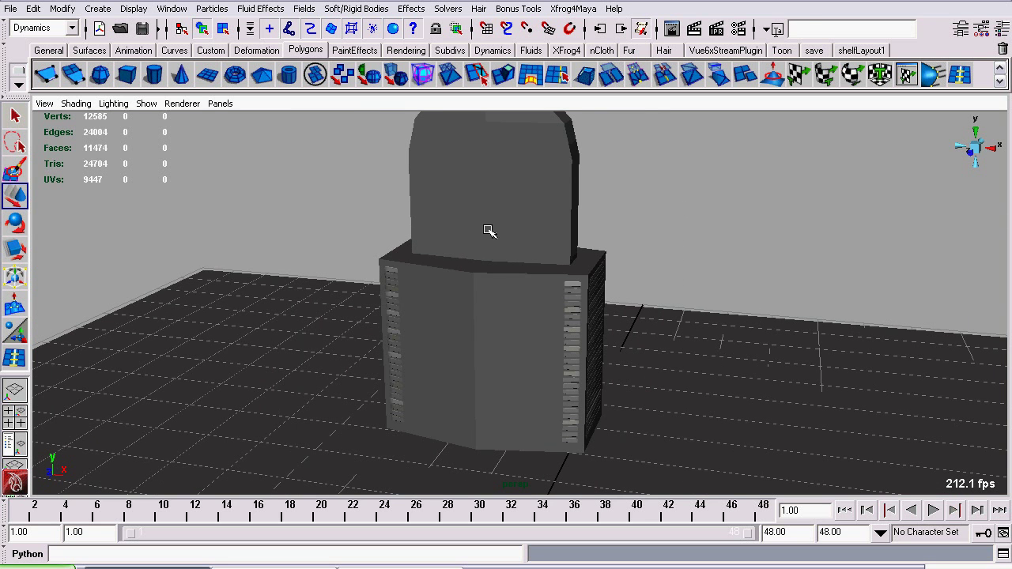
Compare the low-polygon stand-in with the dense padlock inside it by selecting each in turn
left_click(488, 291)
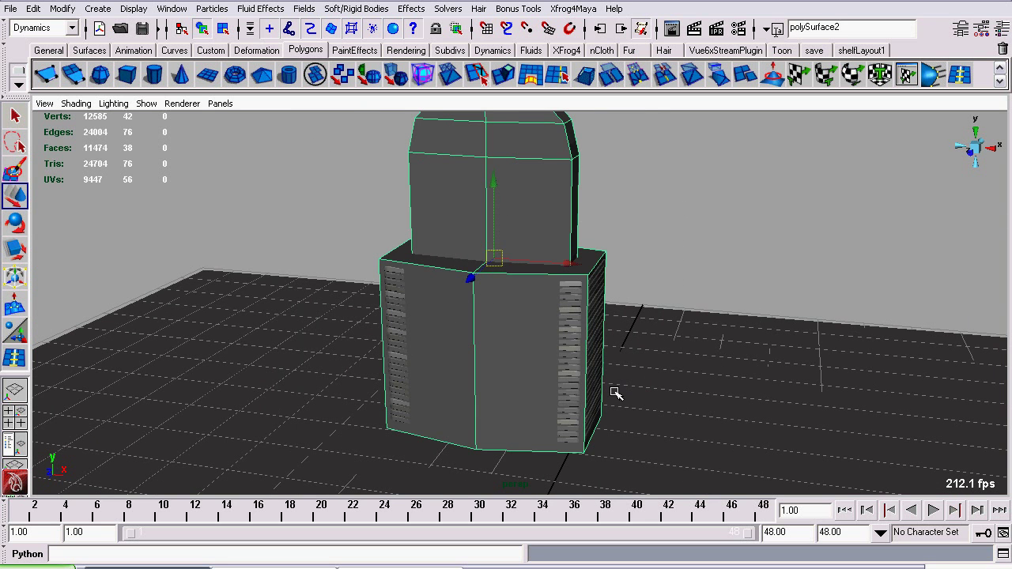
scroll(597, 381, "down", 3)
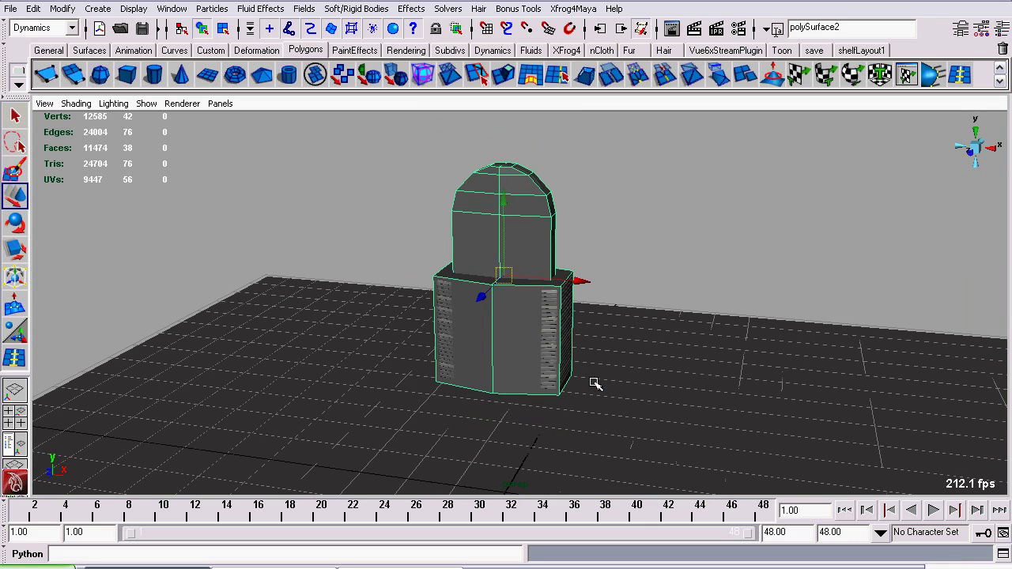
scroll(447, 269, "up", 5)
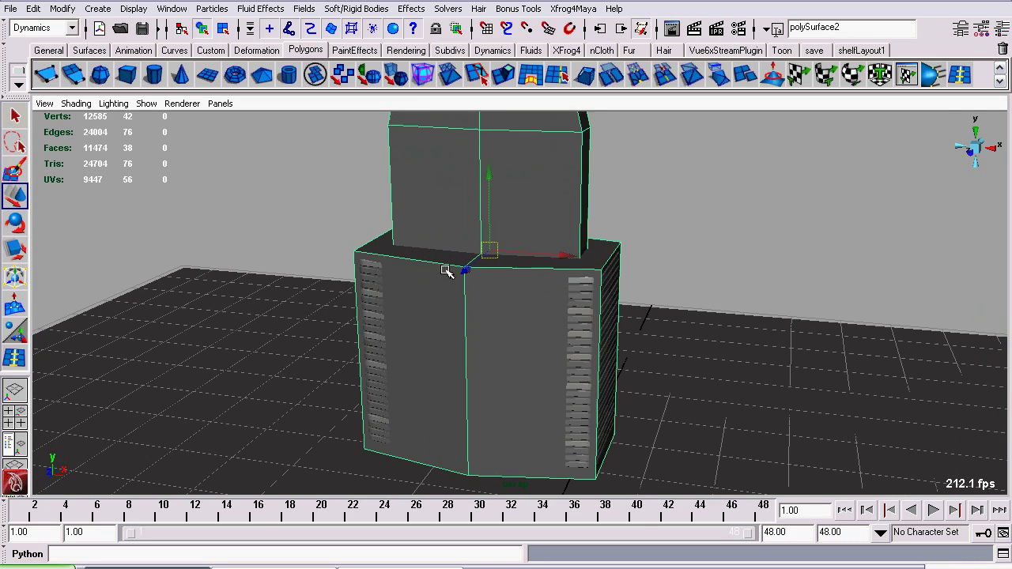
scroll(452, 282, "down", 7)
scroll(451, 282, "up", 1)
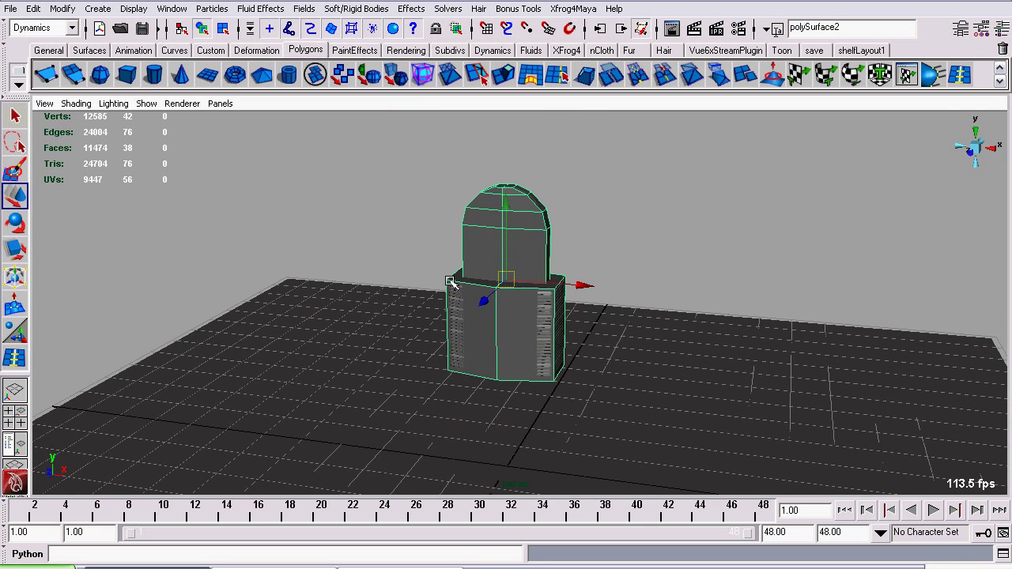
scroll(506, 316, "up", 6)
left_click(626, 264)
left_click_drag(595, 321, 508, 345, "alt")
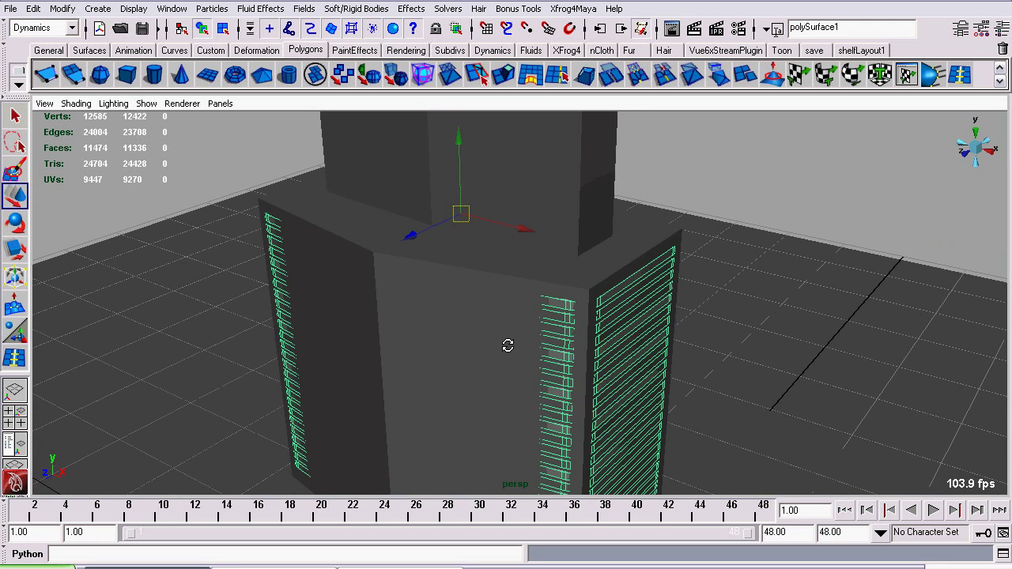
right_click_drag(427, 274, 209, 228, "alt")
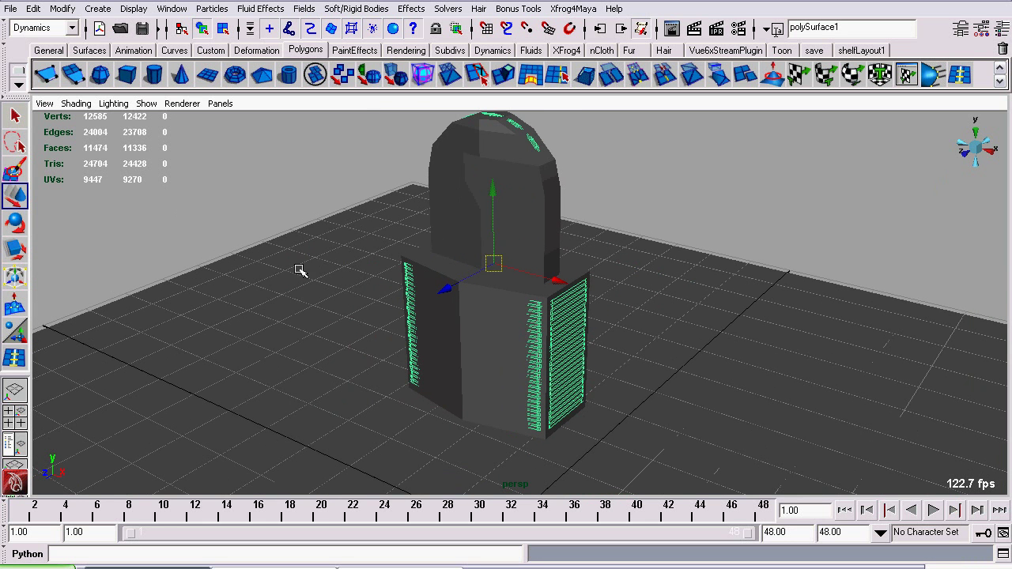
left_click(535, 159)
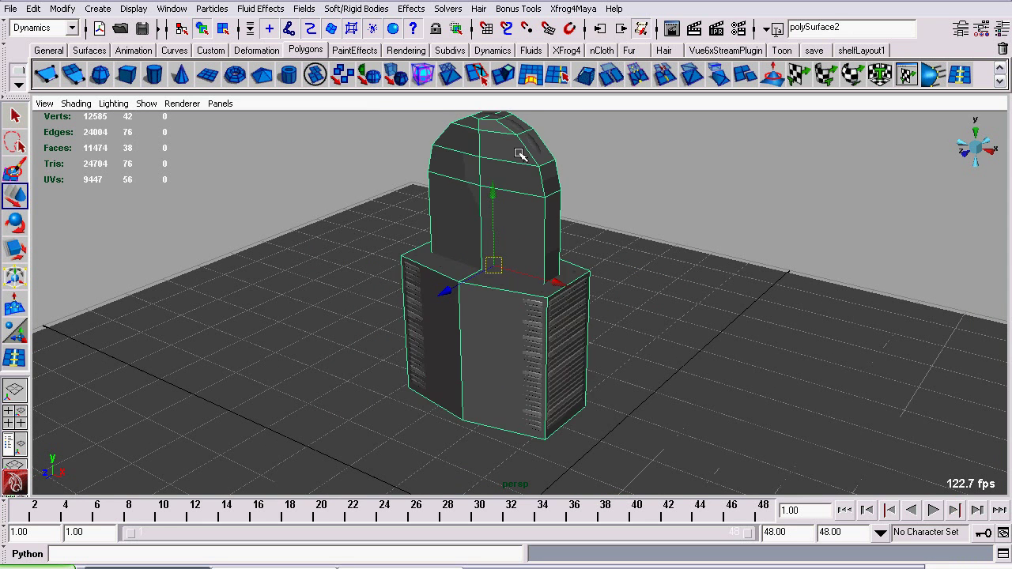
left_click_drag(256, 309, 255, 296, "alt")
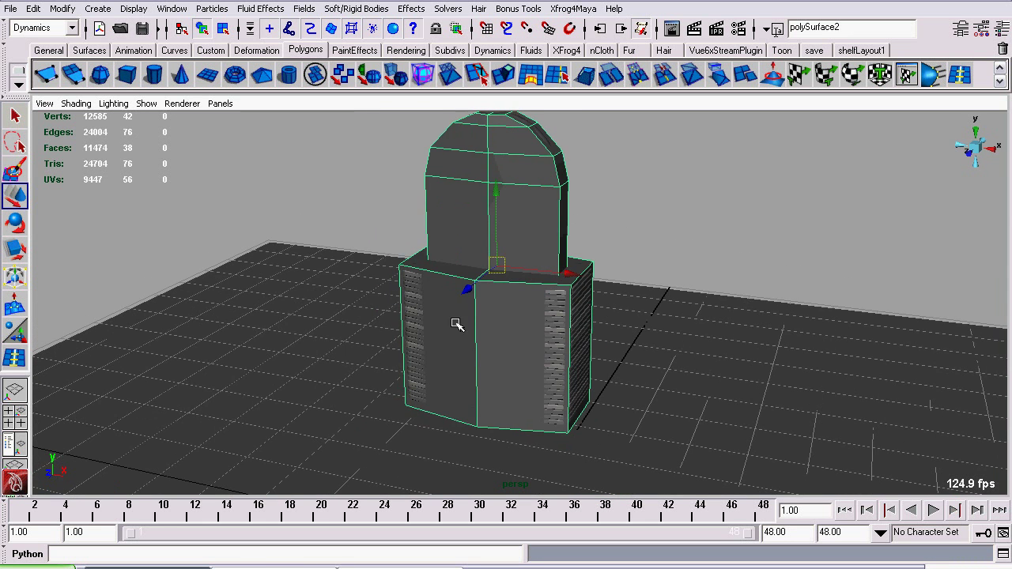
left_click(668, 211)
right_click_drag(668, 211, 639, 245, "alt")
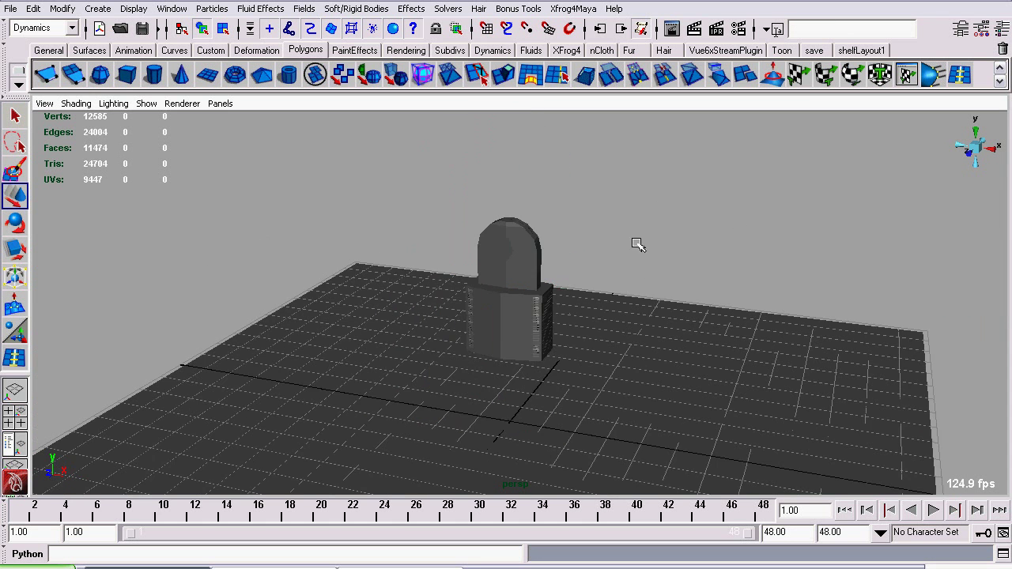
Make the low-polygon stand-in an active rigid body with mass 1, friction 0.2 and bounciness 0.6
left_click(512, 221)
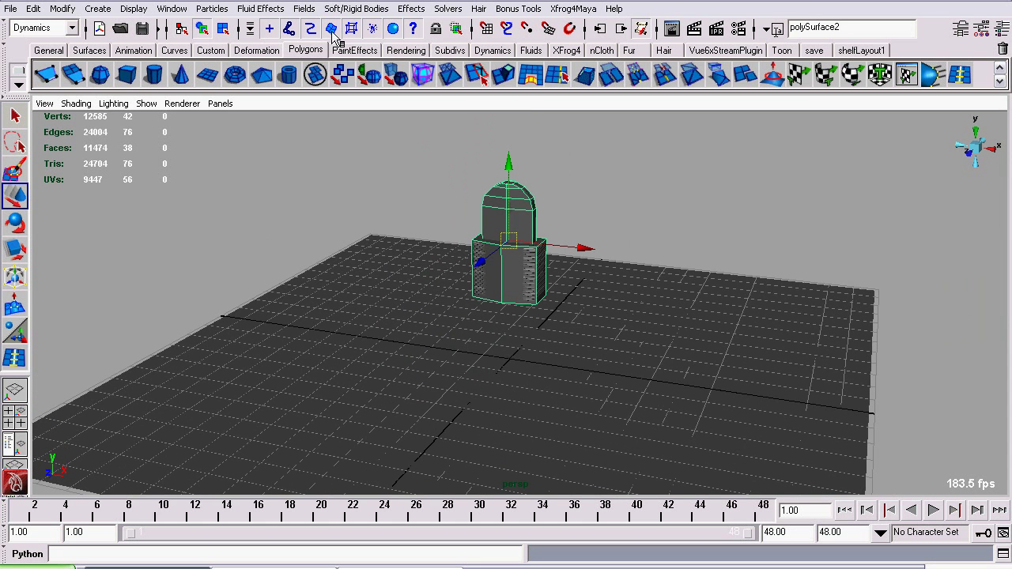
left_click(411, 8)
mouse_move(356, 8)
left_click(478, 34)
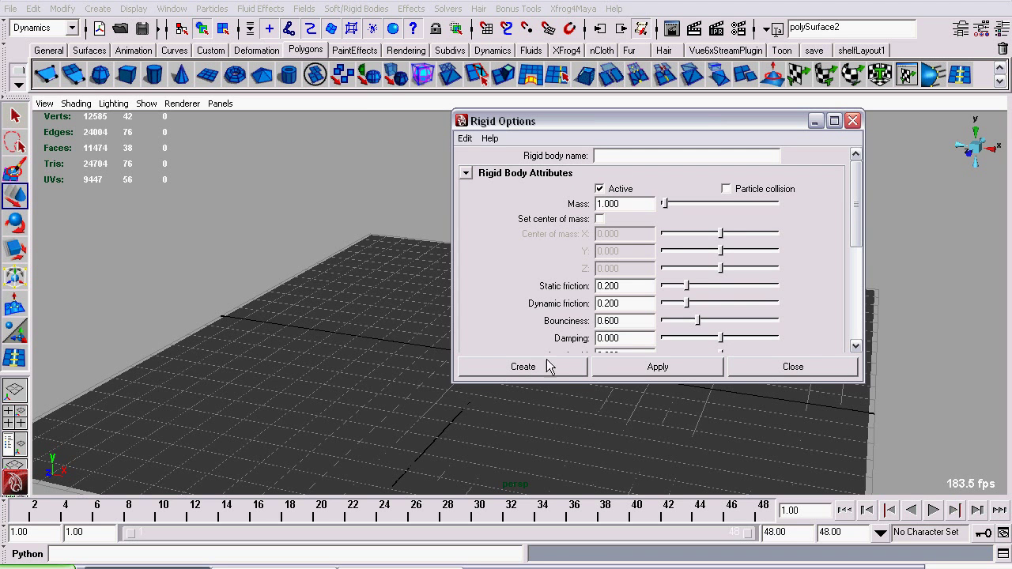
left_click(553, 372)
Parent the dense padlock to the low-polygon stand-in so it follows the stand-in's motion
right_click_drag(369, 203, 565, 297, "alt")
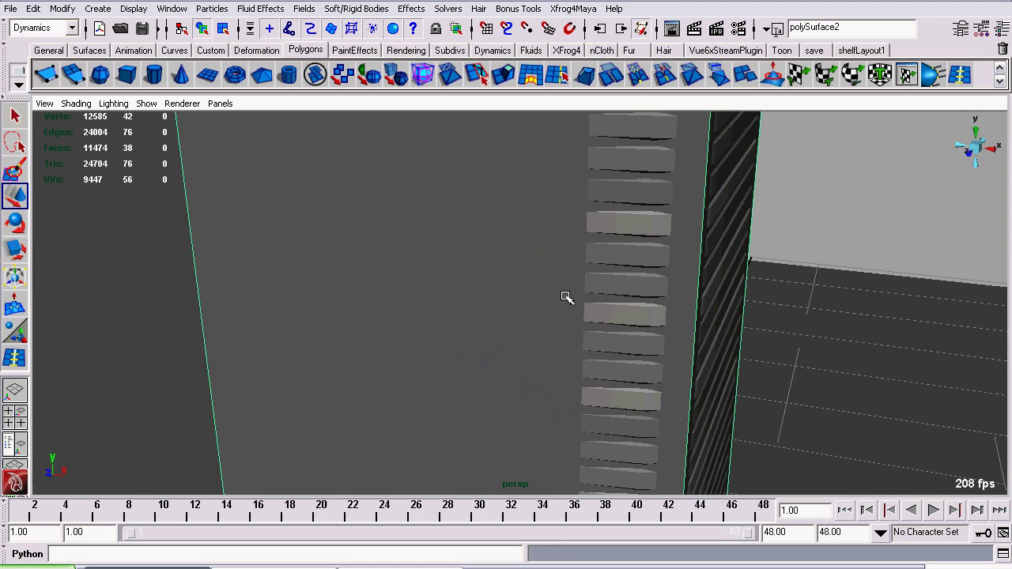
left_click(642, 192)
right_click_drag(641, 192, 538, 240, "alt")
left_click(468, 304, "shift")
right_click_drag(601, 393, 549, 288, "alt")
left_click(49, 50)
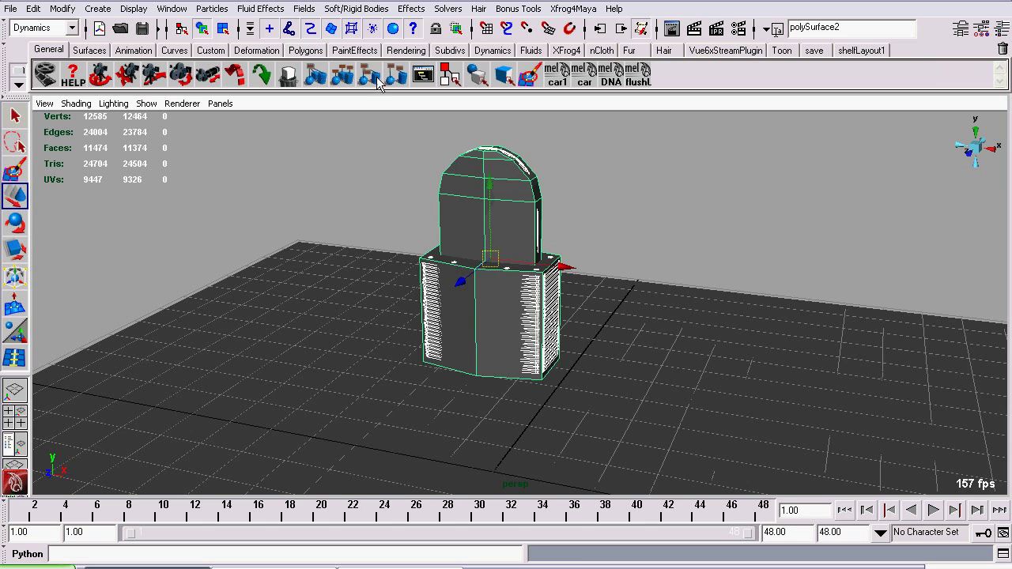
right_click_drag(490, 287, 448, 257, "alt")
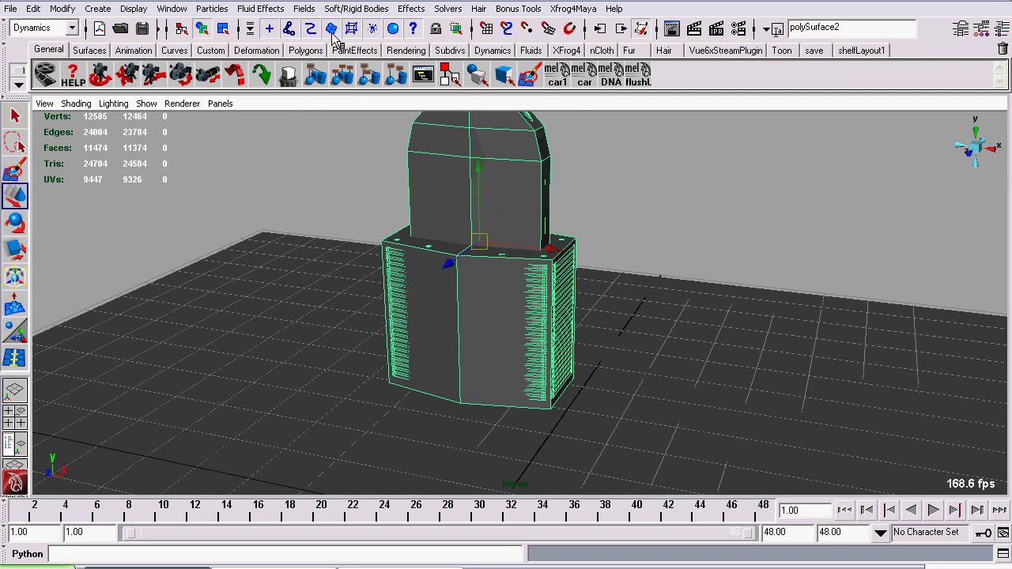
Add a gravity field to the stand-in and clear the selection
left_click(312, 9)
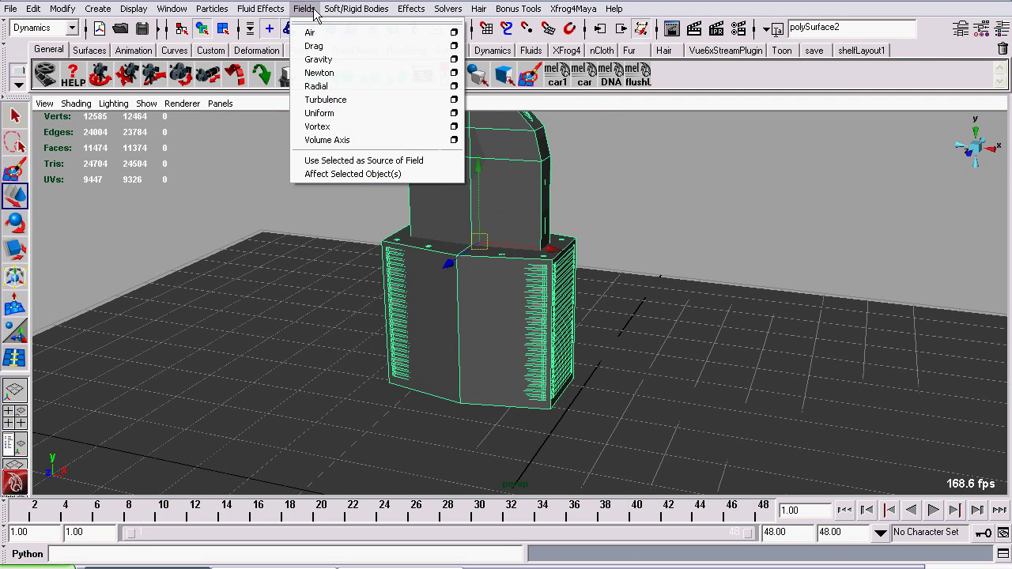
left_click(331, 64)
scroll(300, 203, "down", 4)
left_click(237, 171)
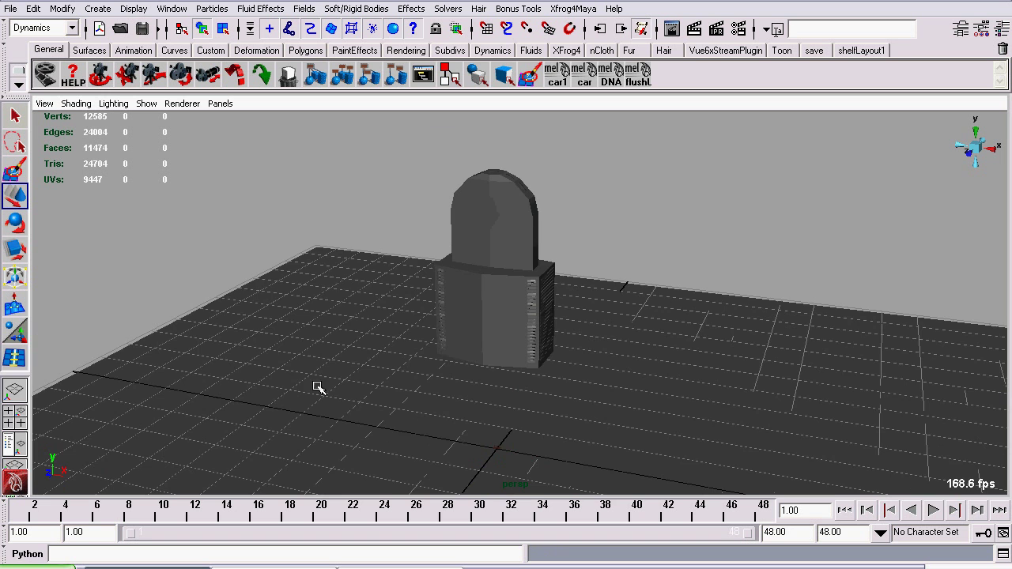
Set the playback speed to play every frame in the timeline preferences and save them
right_click_drag(317, 387, 362, 170, "alt")
left_click(983, 532)
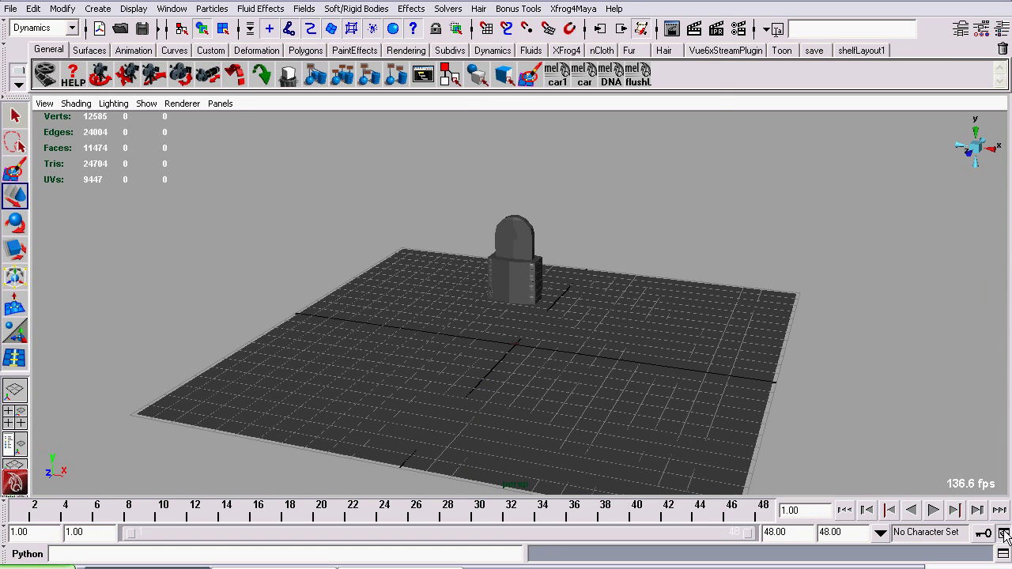
left_click(486, 293)
left_click(479, 312)
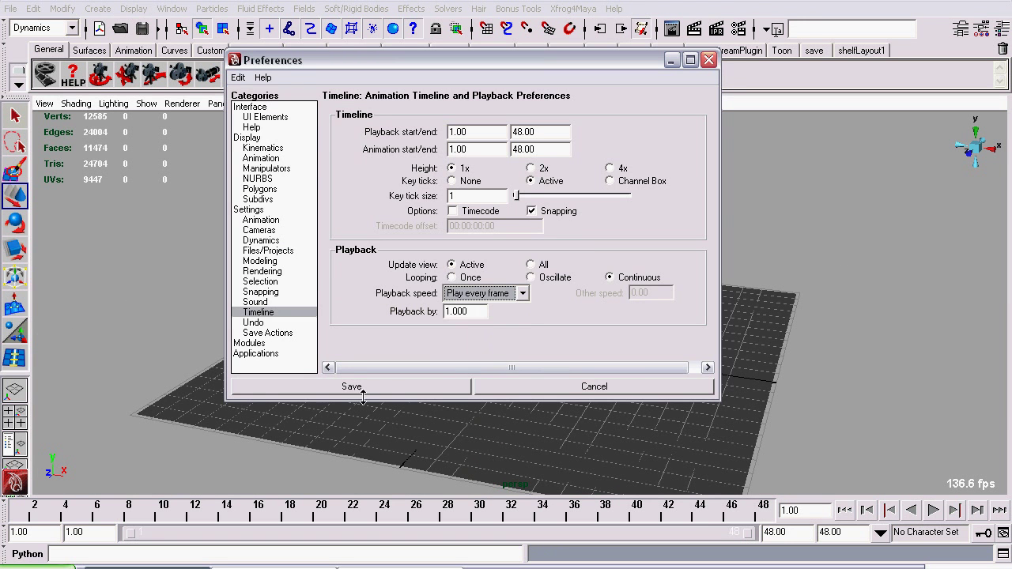
left_click(372, 386)
Select the ground plane and play the simulation briefly to test the fall
left_click(486, 421)
left_click_drag(470, 353, 457, 326, "alt")
right_click_drag(457, 326, 495, 344, "alt")
left_click(931, 511)
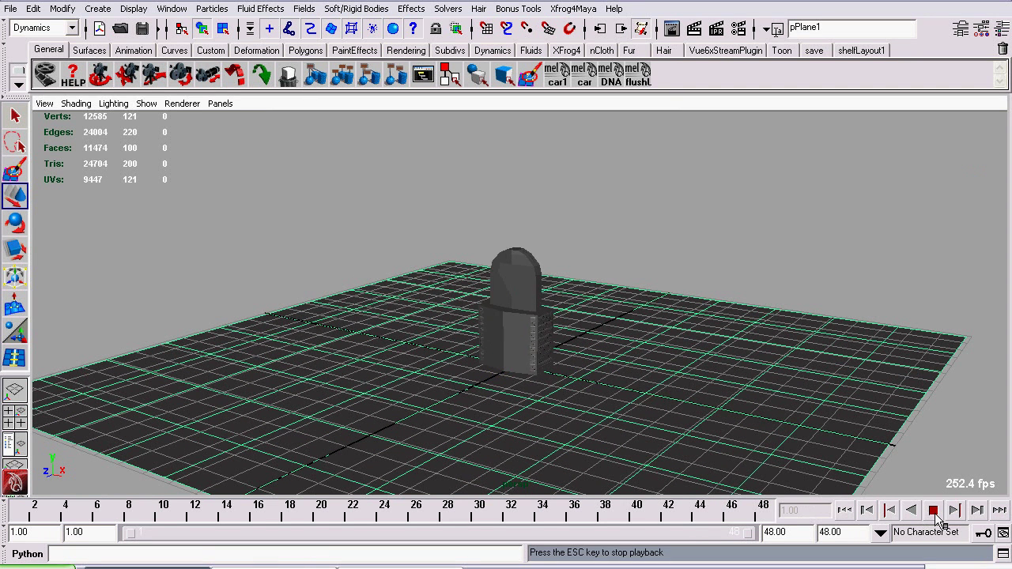
key("Escape")
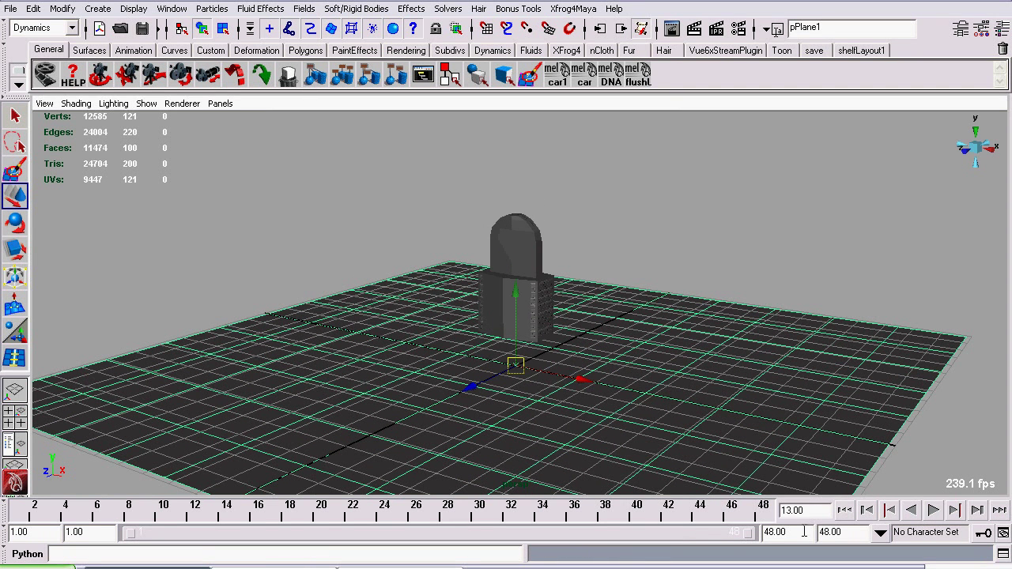
Extend the playback range to end at frame 1000
left_click_drag(804, 532, 705, 526)
type("1000")
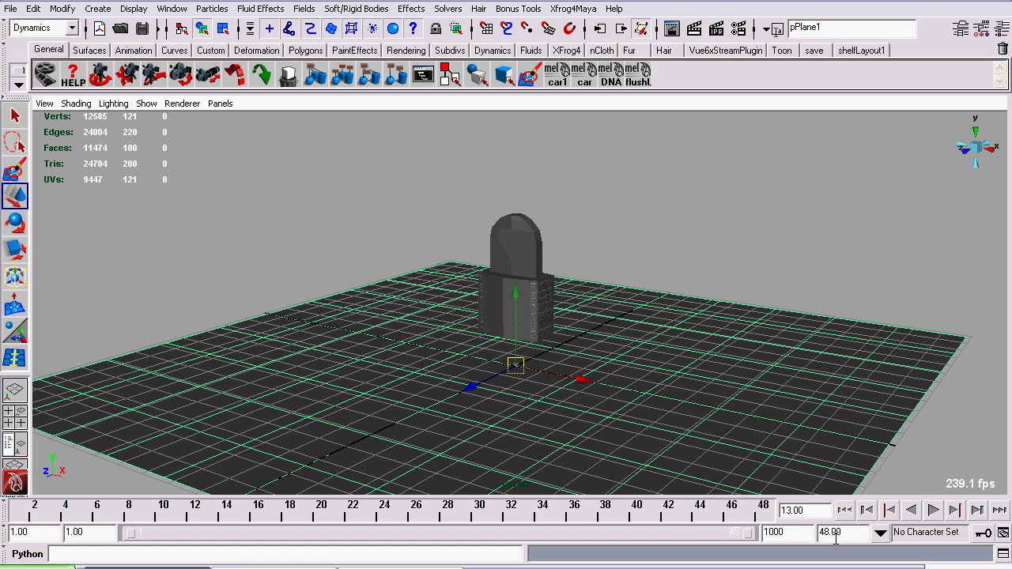
left_click(836, 539)
Rotate the stand-in with the padlock from a side view until its shackle tilts down toward the plane, and clear the selection
left_click(545, 273)
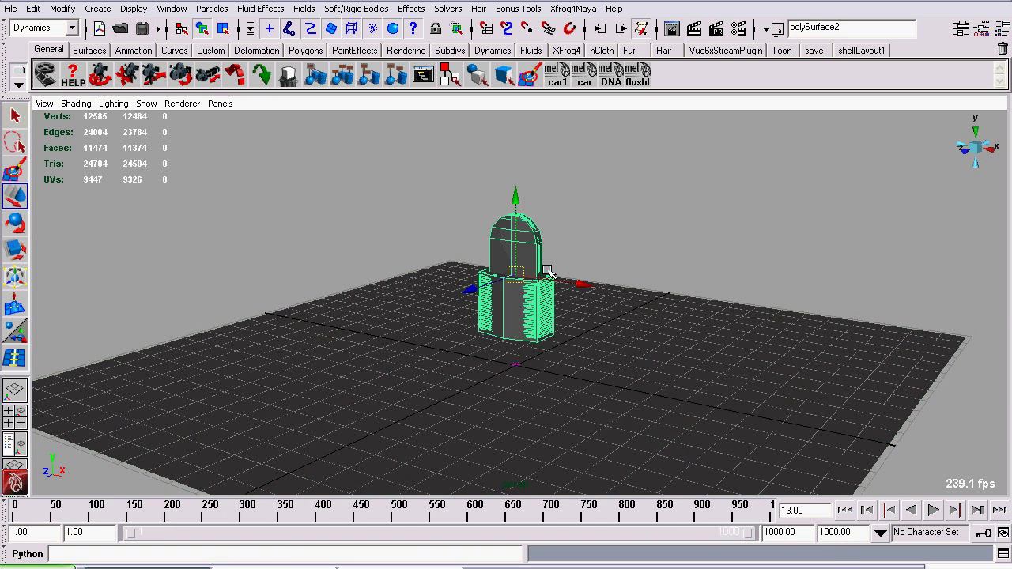
scroll(509, 251, "up", 3)
left_click(18, 227)
left_click_drag(500, 280, 347, 238, "alt")
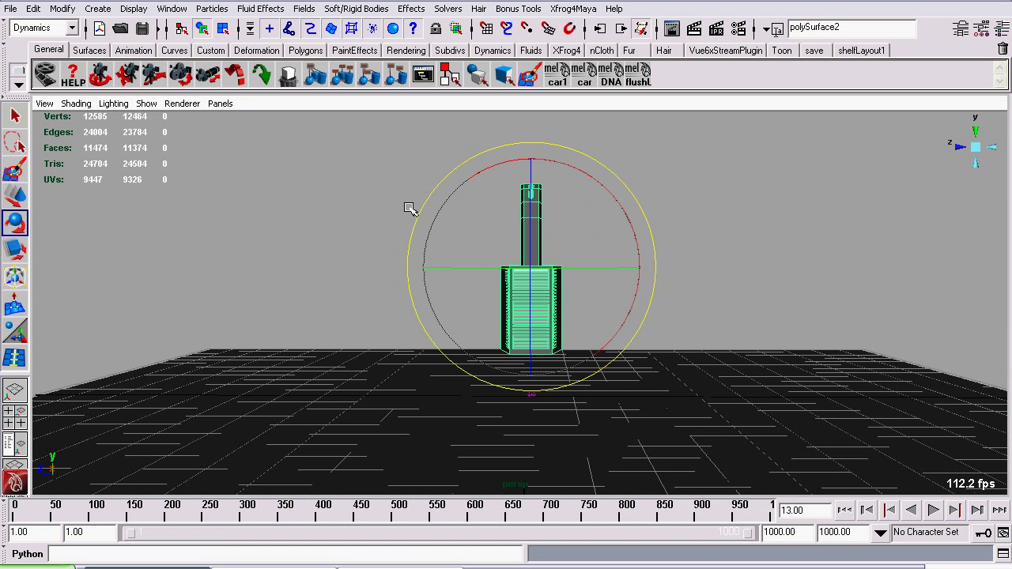
left_click_drag(487, 175, 459, 396)
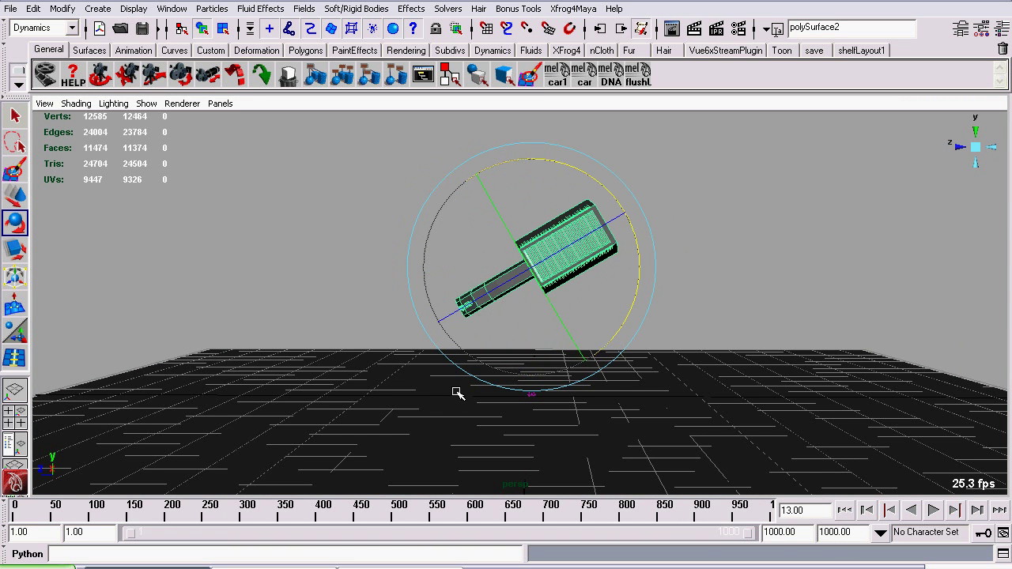
left_click(771, 294)
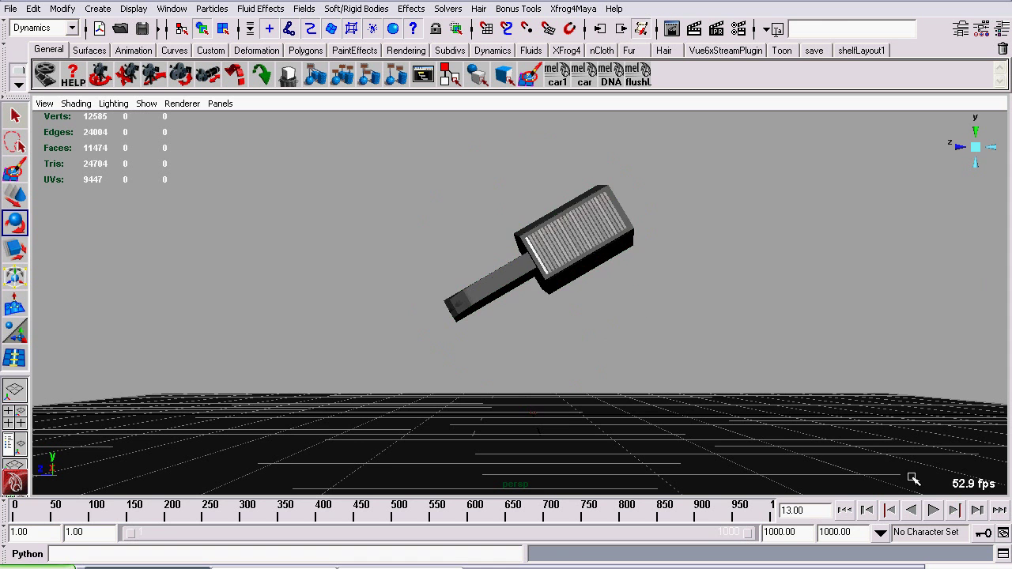
Play the simulation while viewing the fall from several sides, stop it and return to frame 1
left_click(934, 511)
left_click_drag(551, 407, 470, 408, "alt")
left_click_drag(408, 425, 926, 369, "alt")
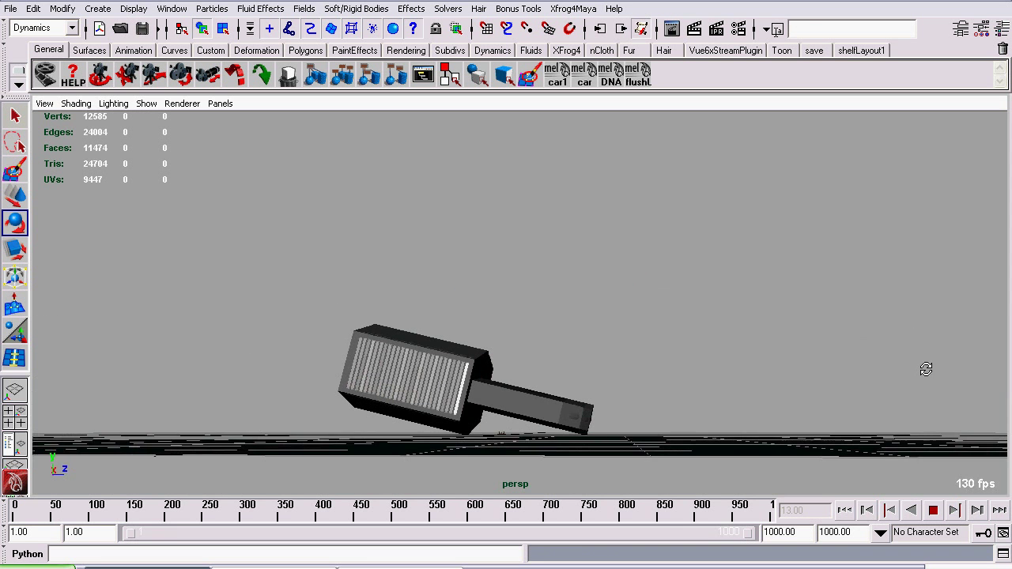
left_click(933, 516)
left_click(847, 513)
Select the stand-in and render a close view of it with Maya Software, closing the render window when done
left_click_drag(446, 268, 238, 317, "alt")
left_click(495, 227)
right_click_drag(384, 226, 403, 377, "alt")
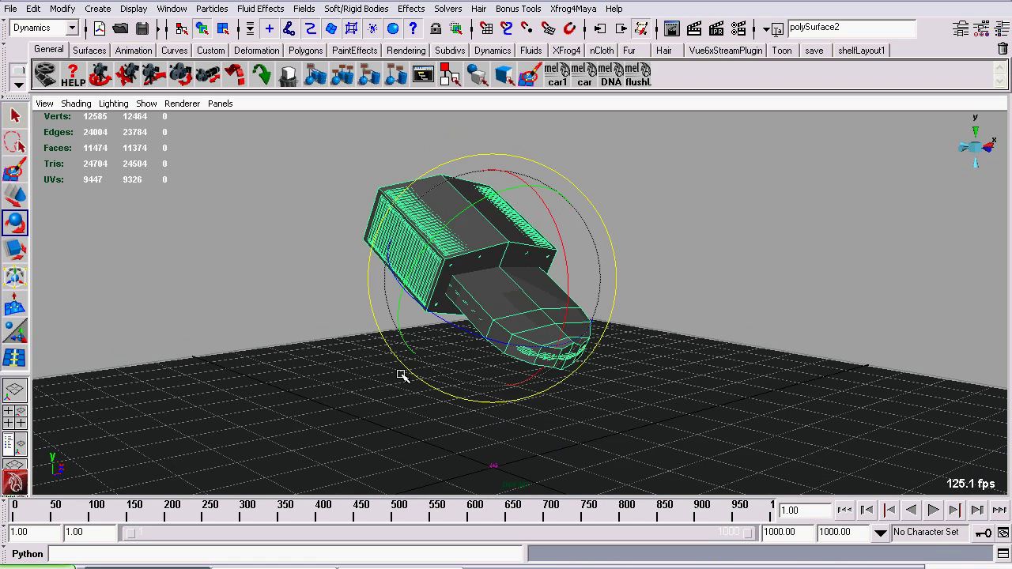
left_click_drag(616, 308, 259, 338, "alt")
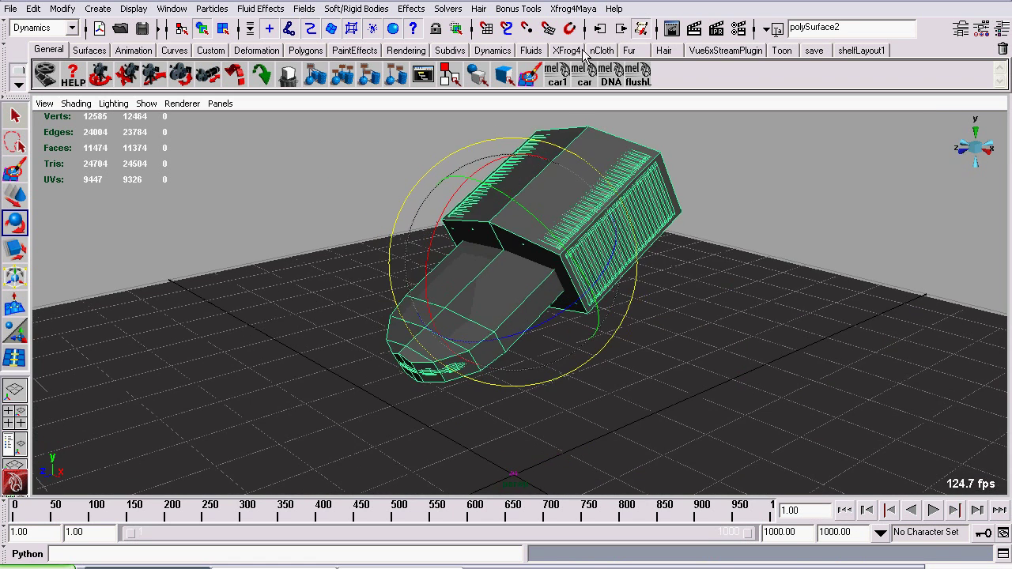
left_click(696, 30)
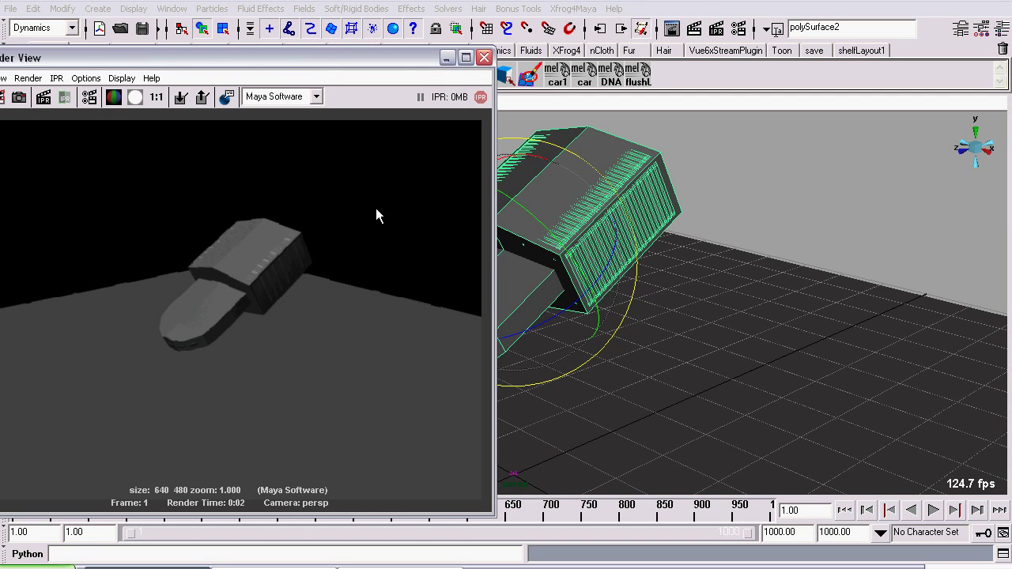
left_click(484, 58)
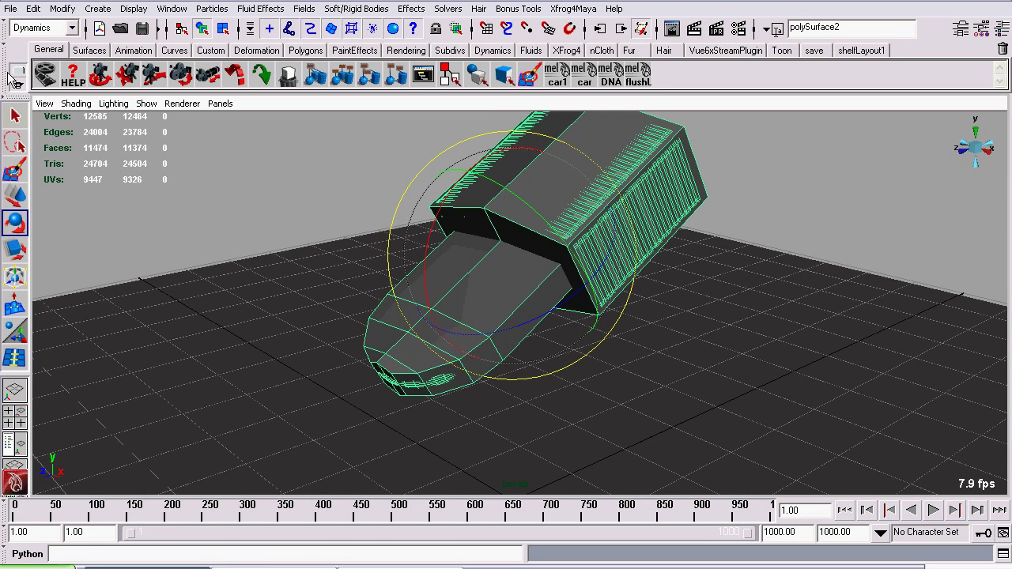
Graph the selected stand-in's connections in the Hypergraph and line up the polySurfaceShape3 and initialShadingGroup nodes
left_click(15, 116)
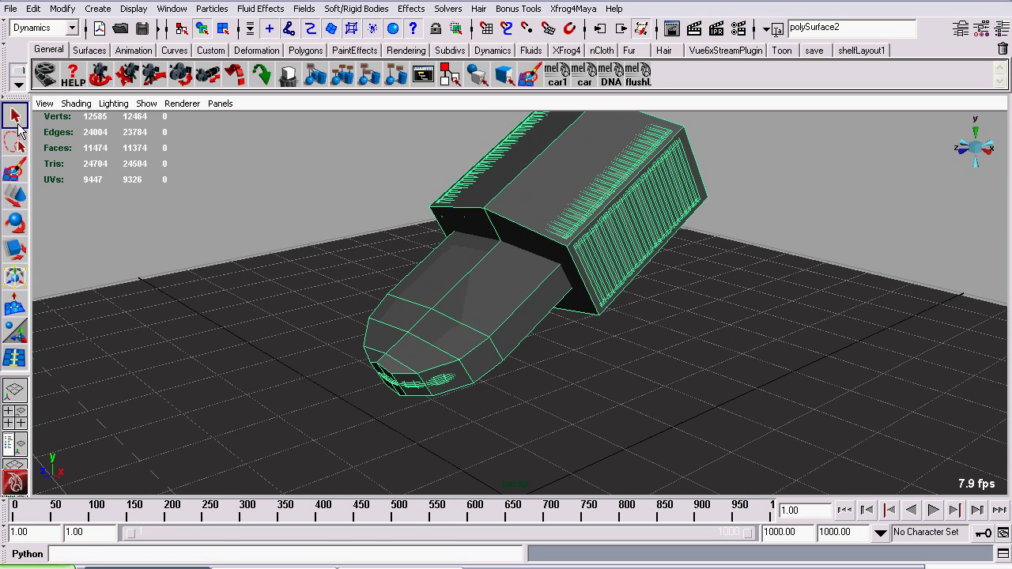
left_click(172, 9)
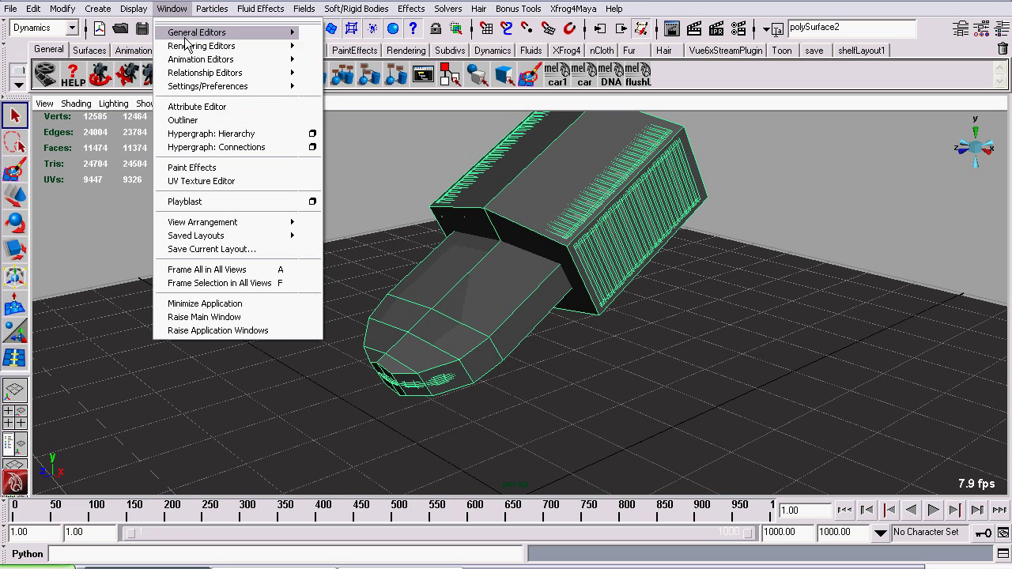
left_click(242, 154)
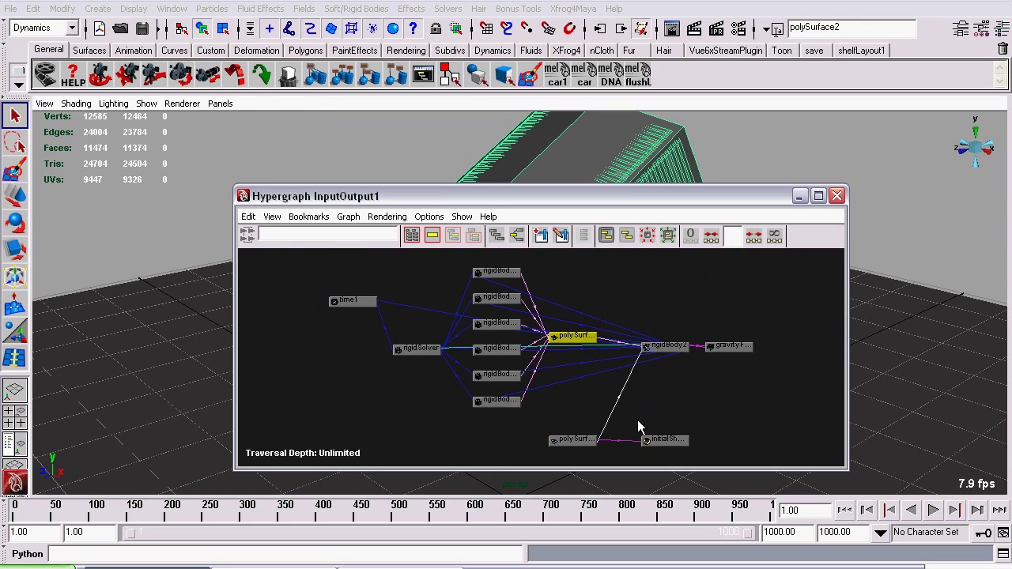
middle_click_drag(627, 407, 556, 300, "alt")
scroll(553, 299, "up", 6)
middle_click_drag(745, 333, 616, 397, "alt")
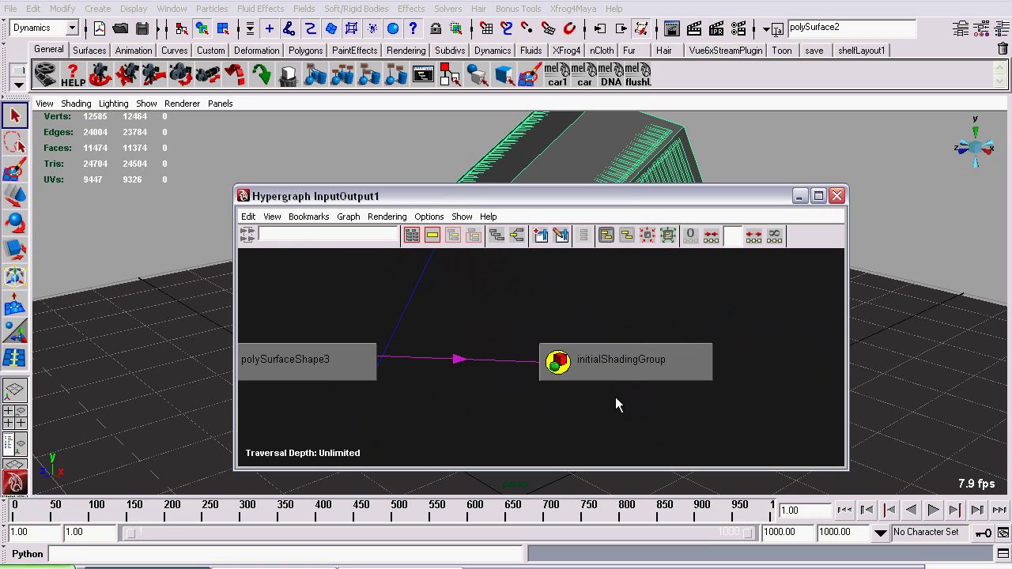
left_click_drag(634, 362, 677, 344)
middle_click_drag(413, 342, 552, 370, "alt")
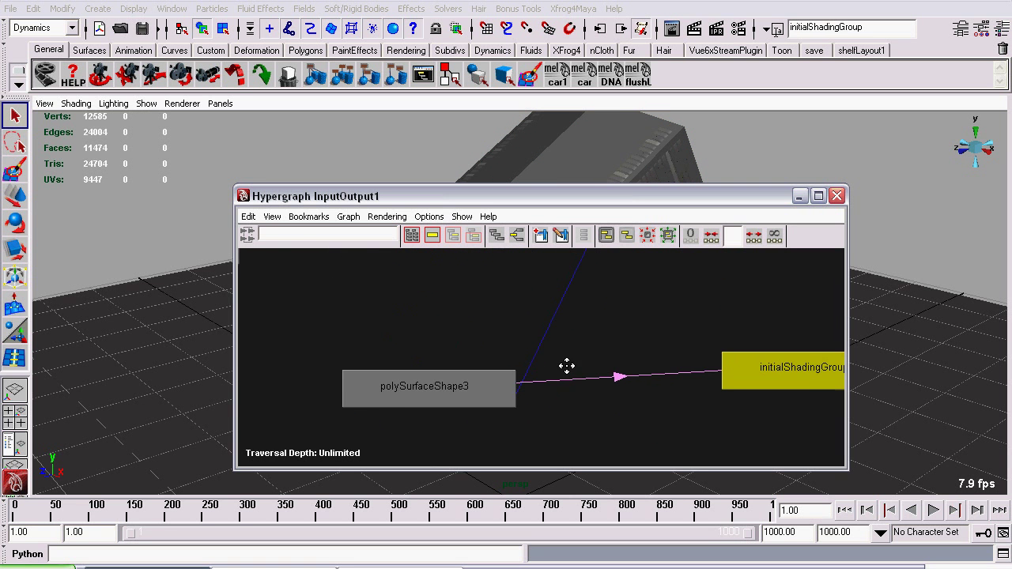
left_click_drag(417, 380, 415, 360)
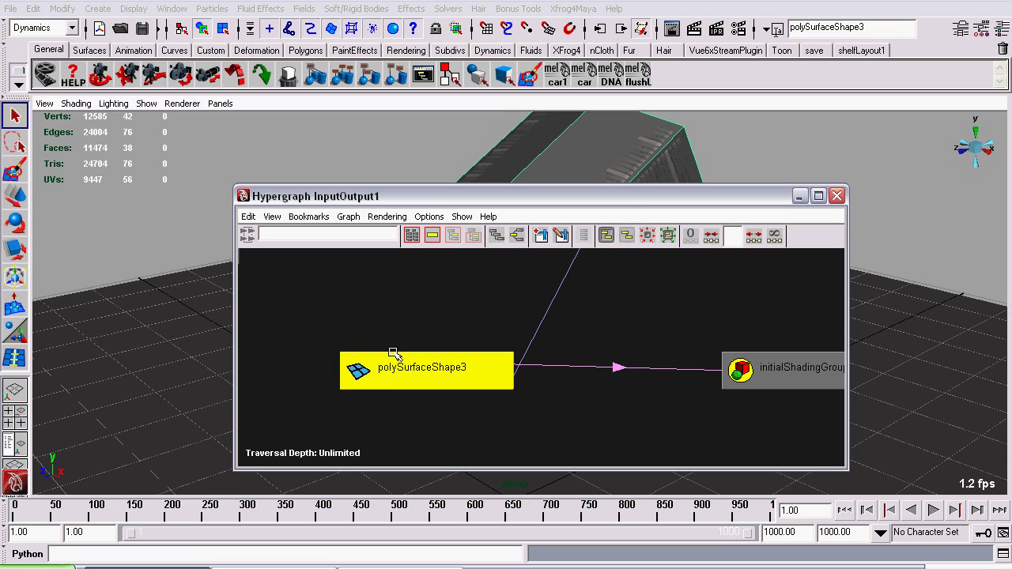
left_click(598, 451)
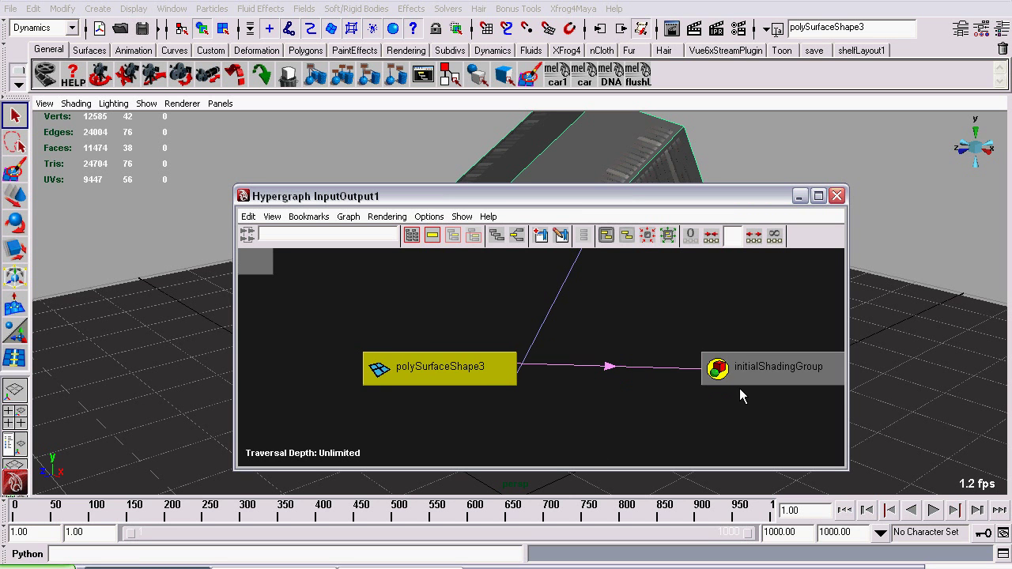
Delete the connection from polySurfaceShape3 to initialShadingGroup so the stand-in is not shaded, and close the Hypergraph
left_click(612, 368)
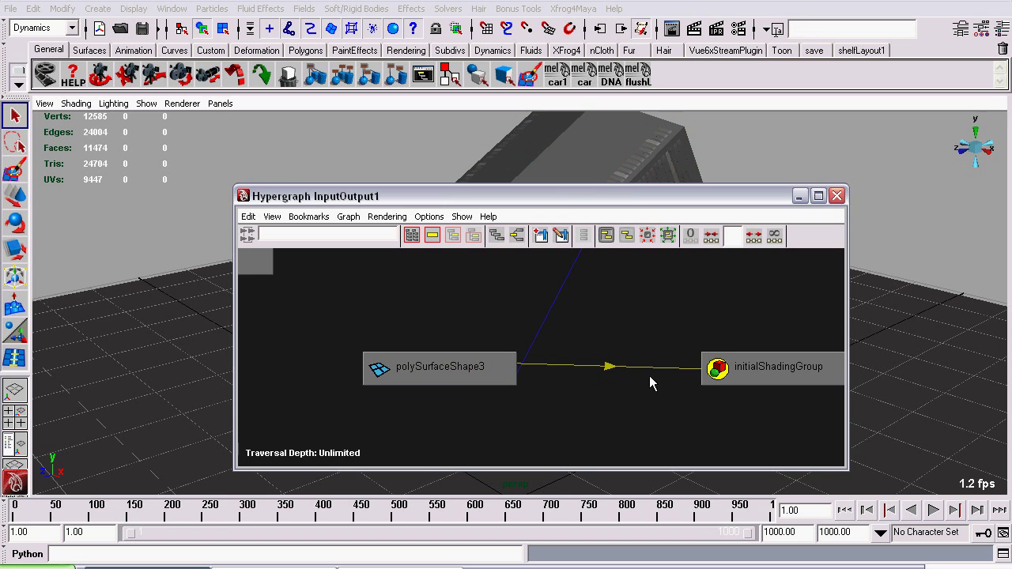
left_click_drag(570, 195, 516, 118)
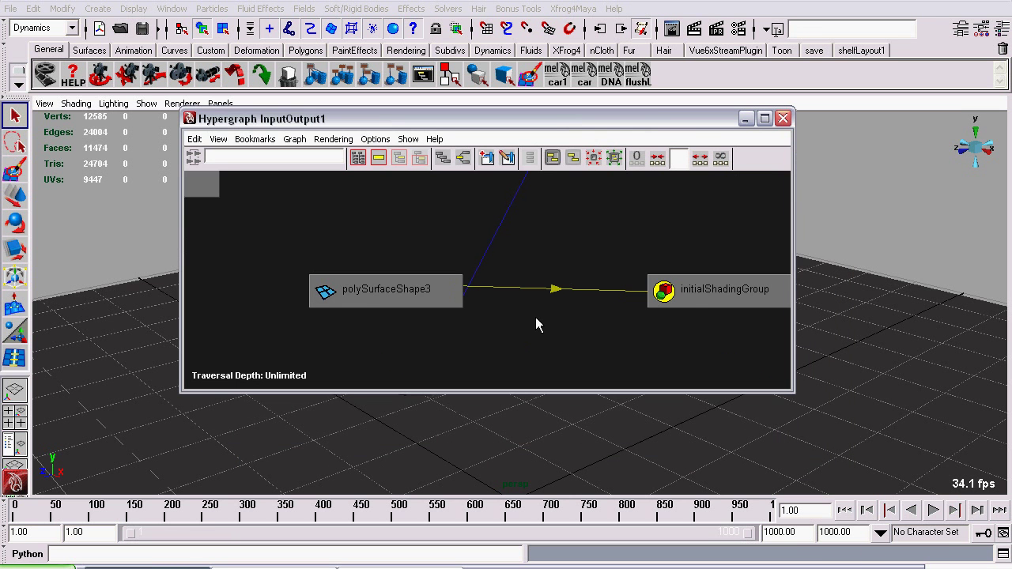
scroll(535, 318, "up", 2)
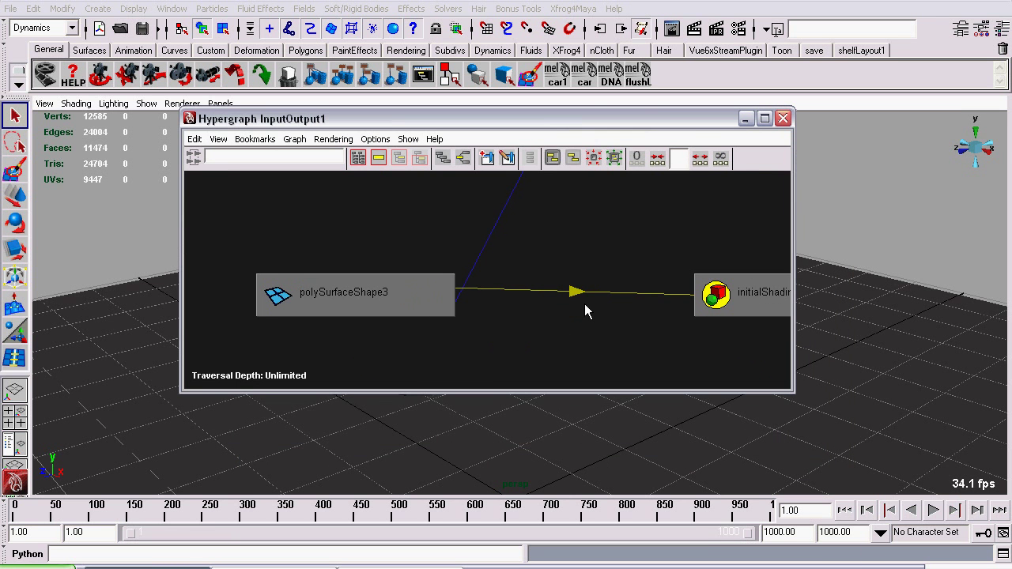
scroll(585, 312, "down", 1)
key("Delete")
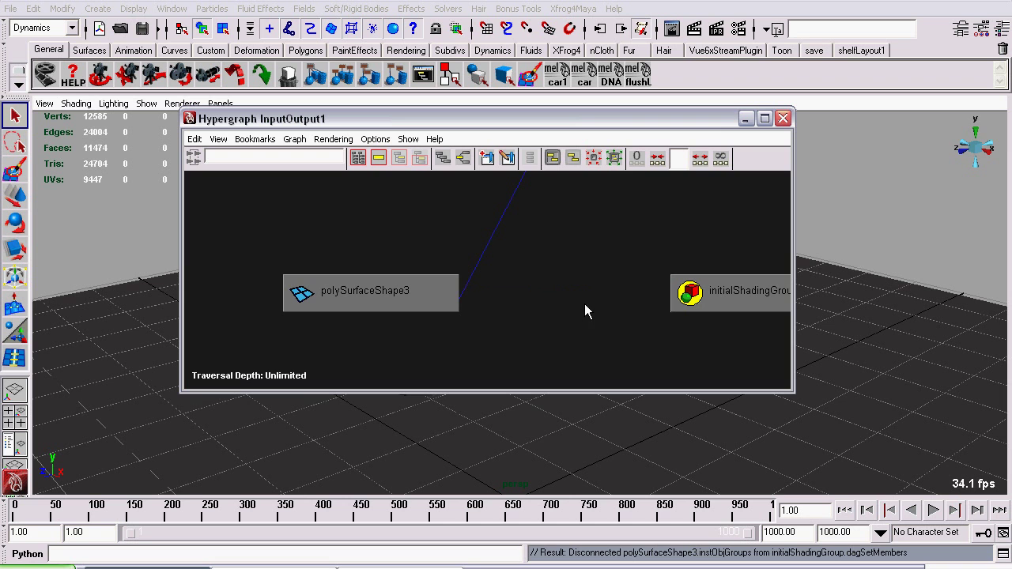
left_click(783, 119)
Render the padlock without its shaded stand-in, and play the simulation until the padlock settles on the plane
left_click_drag(562, 227, 484, 224, "alt")
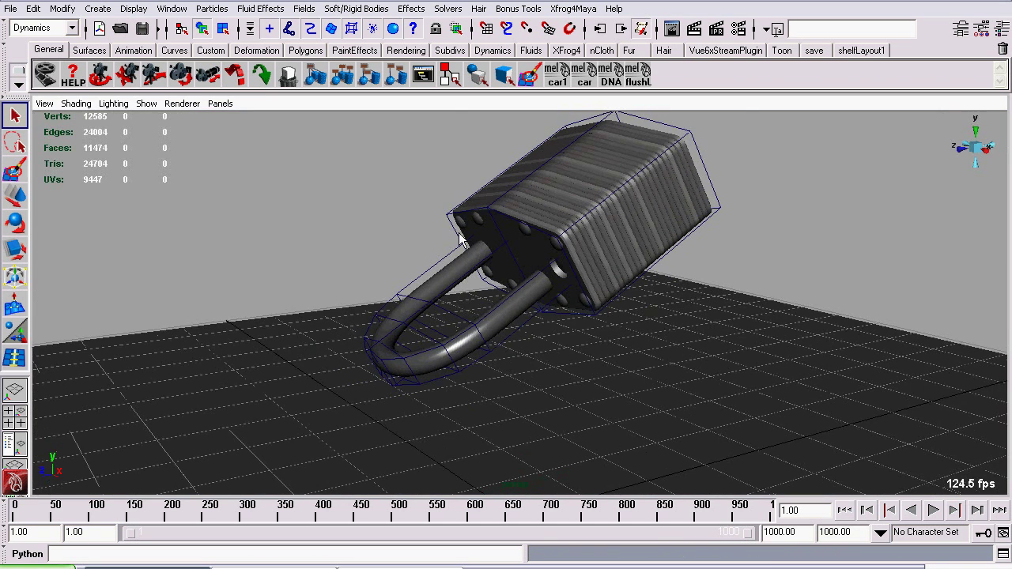
left_click(695, 33)
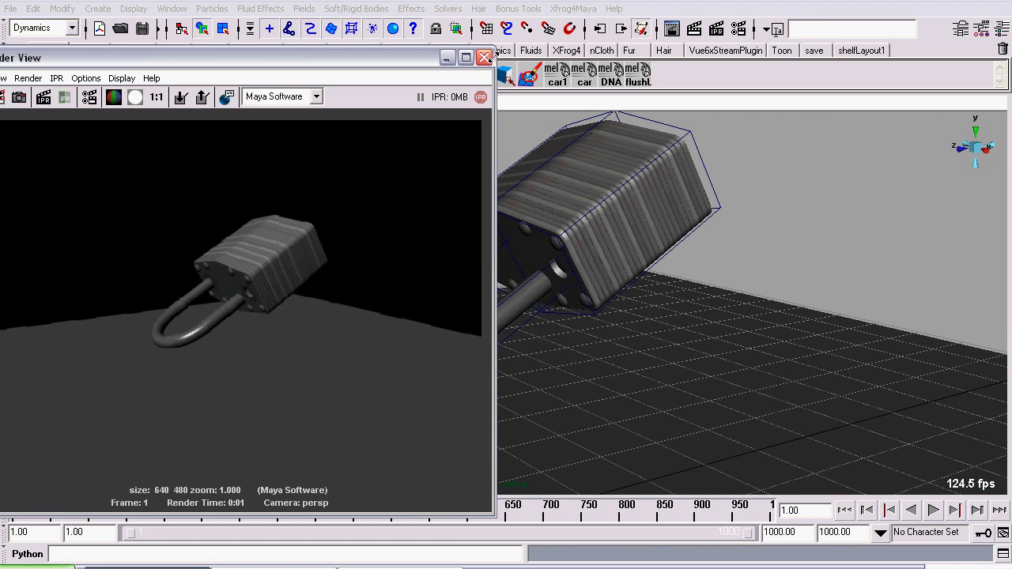
left_click(484, 58)
left_click(933, 510)
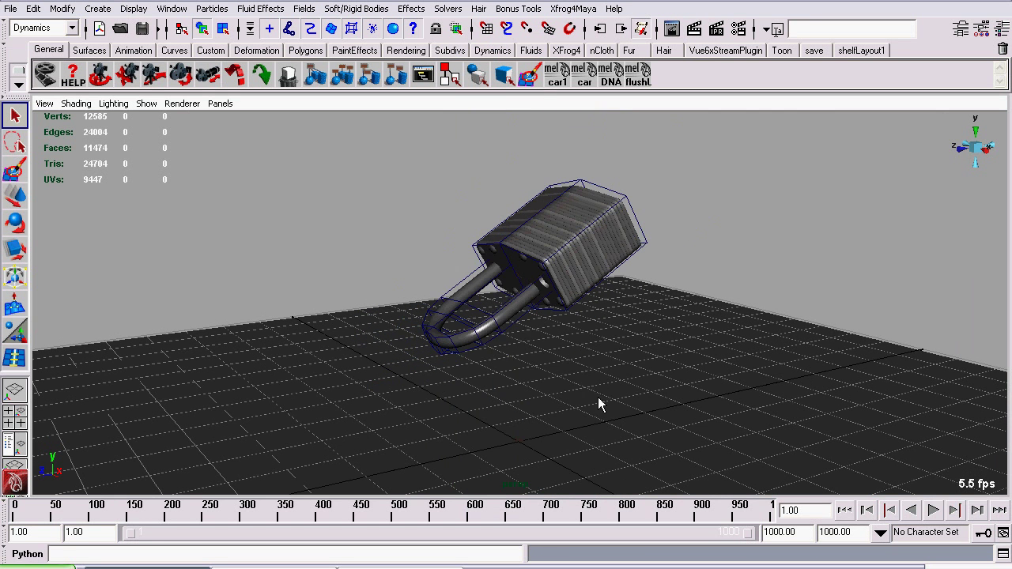
left_click(933, 510)
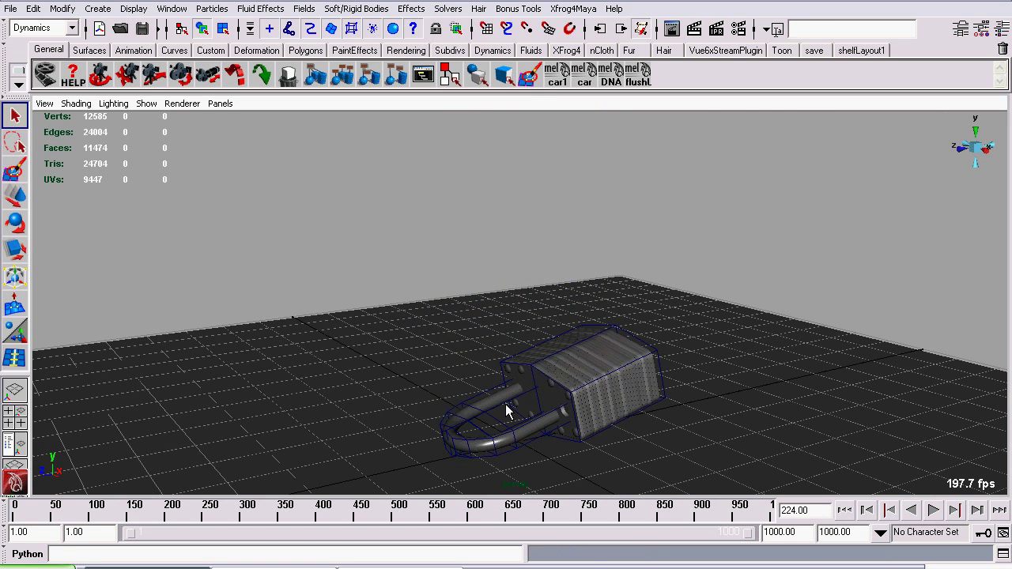
Rotate the stand-in with the padlock upright and raise it above the plane
left_click(508, 411)
left_click(9, 227)
left_click_drag(534, 383, 631, 268)
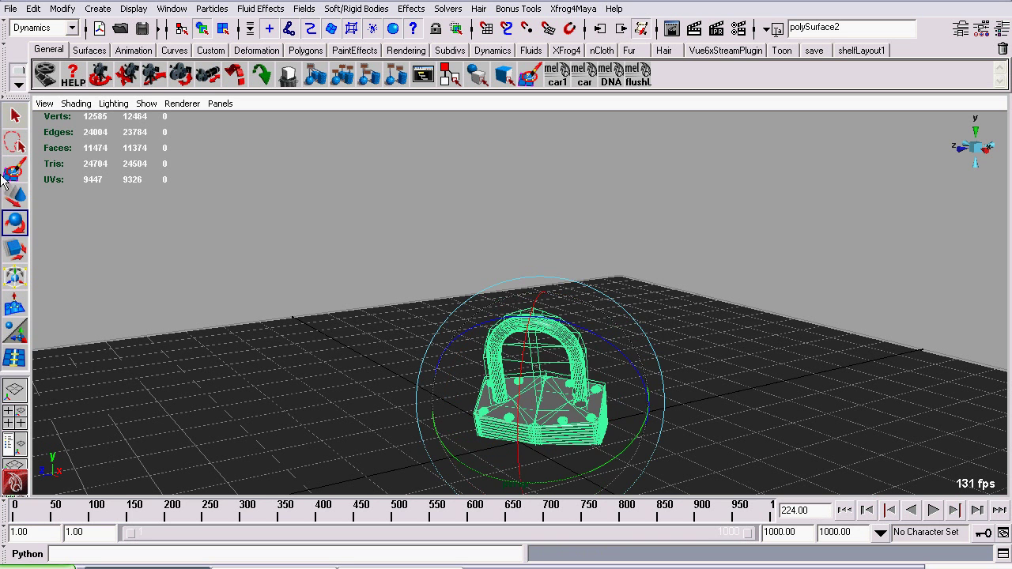
left_click(9, 195)
middle_click_drag(399, 461, 359, 308)
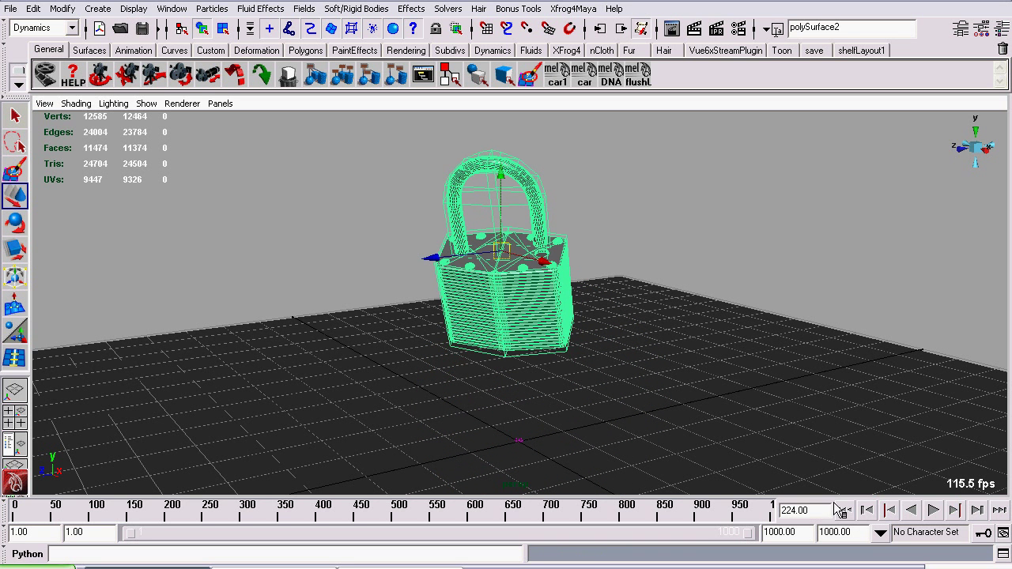
Replay the simulation from frame 1 with the repositioned padlock
left_click(843, 511)
left_click(933, 510)
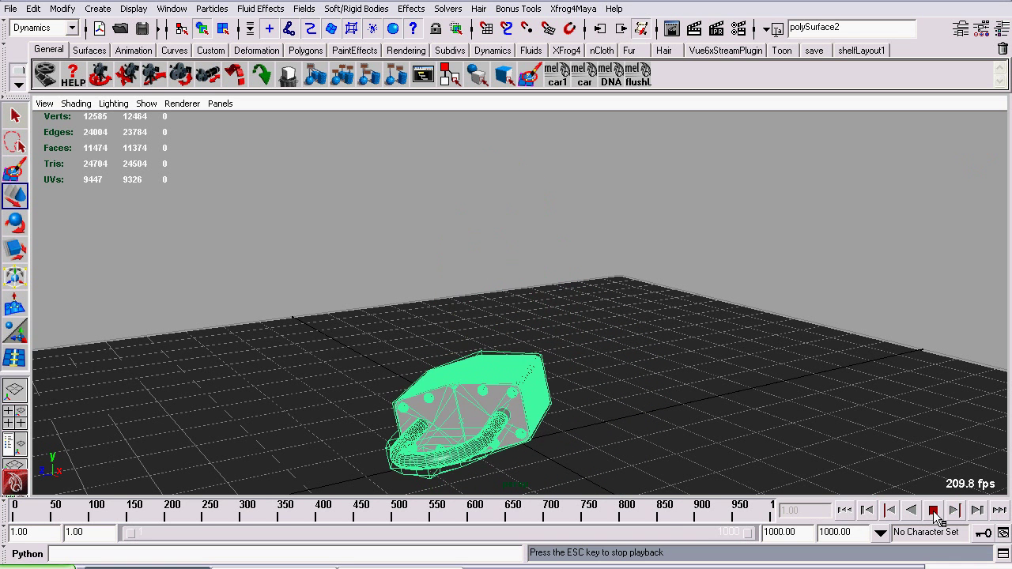